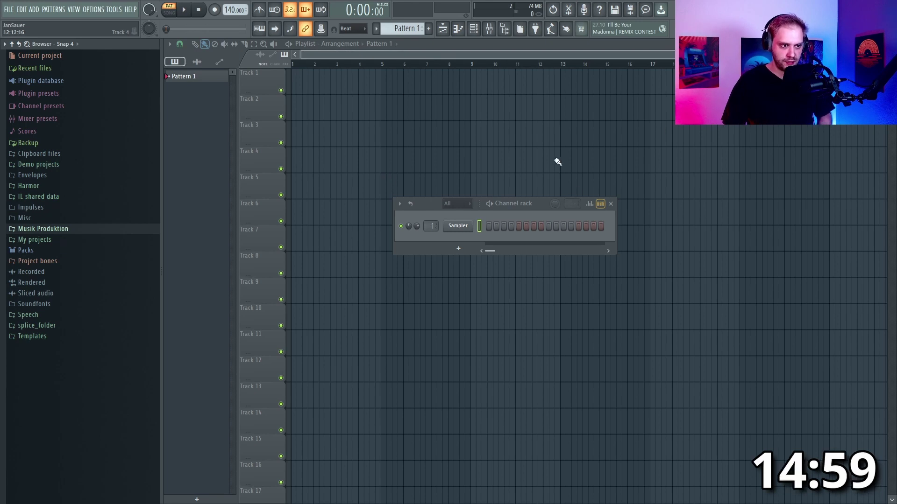
Set the project tempo to 125 BPM
{"action": "mouse_move", "coordinate": [556, 201]}
{"action": "left_mouse_down"}
{"action": "mouse_move", "coordinate": [555, 191]}
{"action": "mouse_move", "coordinate": [554, 206]}
{"action": "left_mouse_up"}
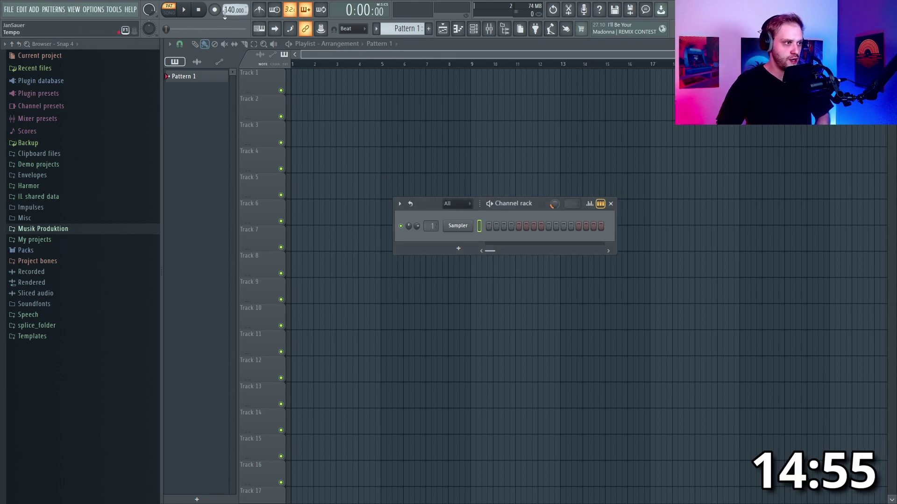
{"action": "scroll", "coordinate": [224, 14], "scroll_direction": "up", "scroll_amount": 2}
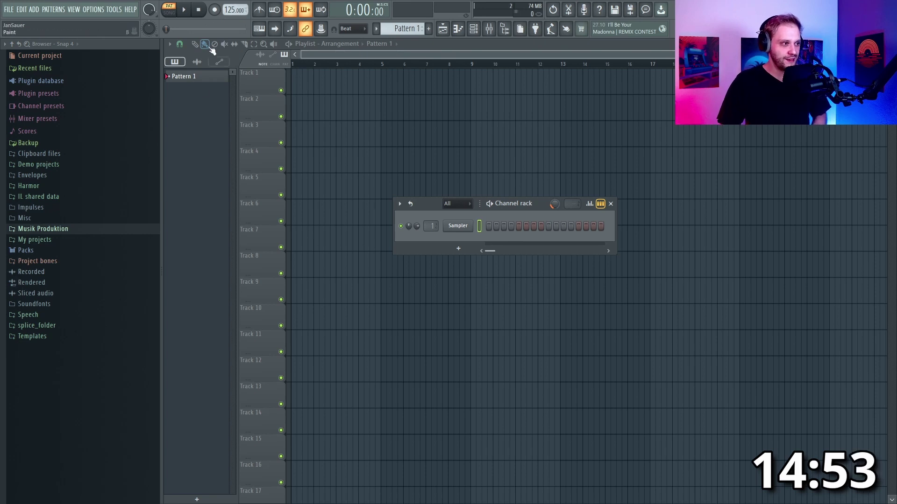
Open the Splice Samples folder under Musik Produktion > Samples and look through its sample packs
{"action": "left_click", "coordinate": [53, 229]}
{"action": "left_click", "coordinate": [37, 261]}
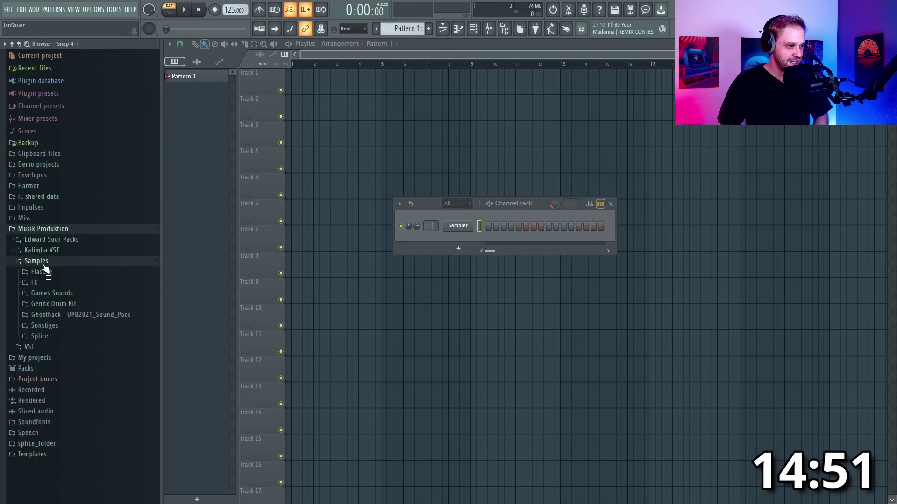
{"action": "left_click", "coordinate": [40, 336]}
{"action": "left_click", "coordinate": [47, 359]}
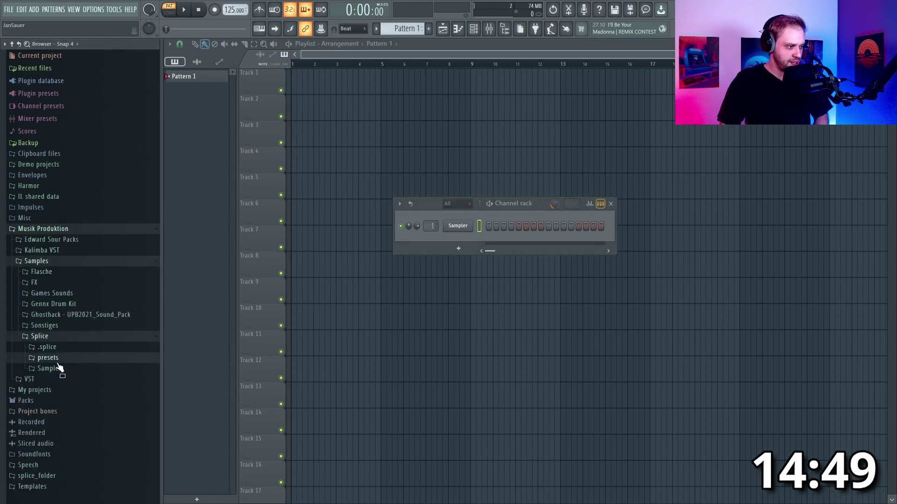
{"action": "left_click", "coordinate": [55, 368]}
{"action": "scroll", "coordinate": [75, 355], "scroll_direction": "down", "scroll_amount": 15}
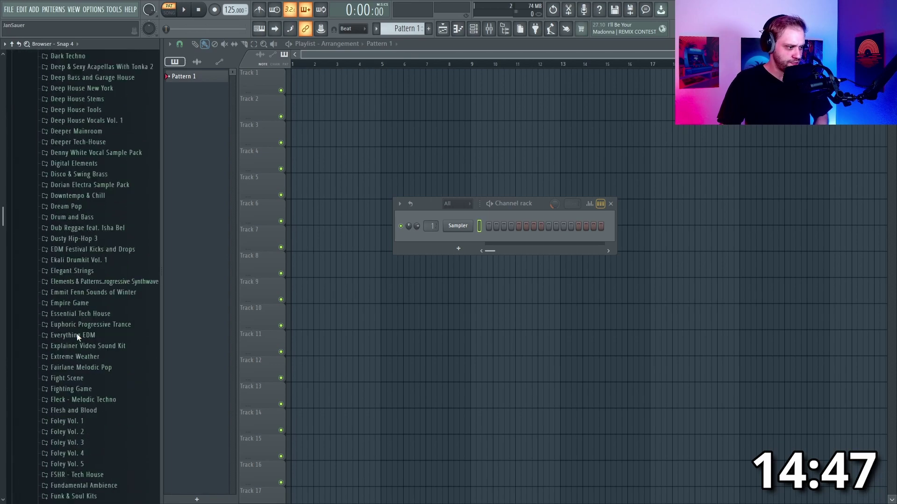
{"action": "scroll", "coordinate": [76, 334], "scroll_direction": "down", "scroll_amount": 20}
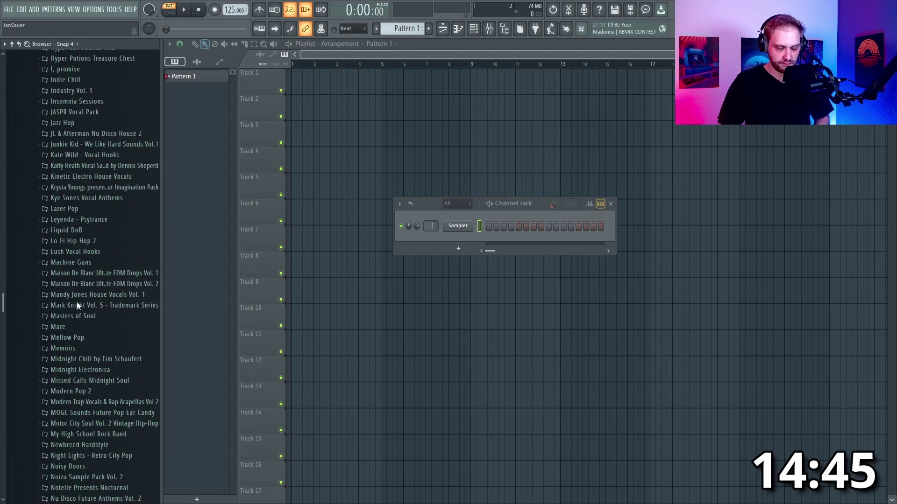
{"action": "scroll", "coordinate": [77, 303], "scroll_direction": "down", "scroll_amount": 13}
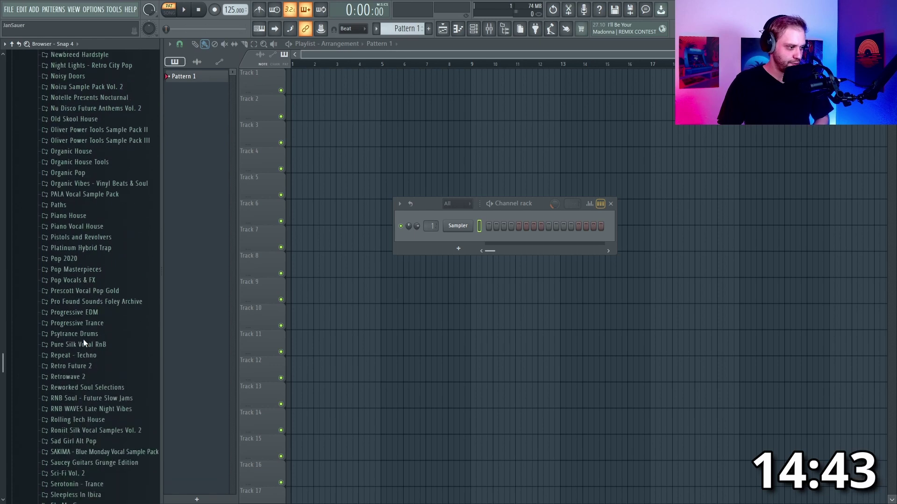
{"action": "scroll", "coordinate": [91, 333], "scroll_direction": "up", "scroll_amount": 15}
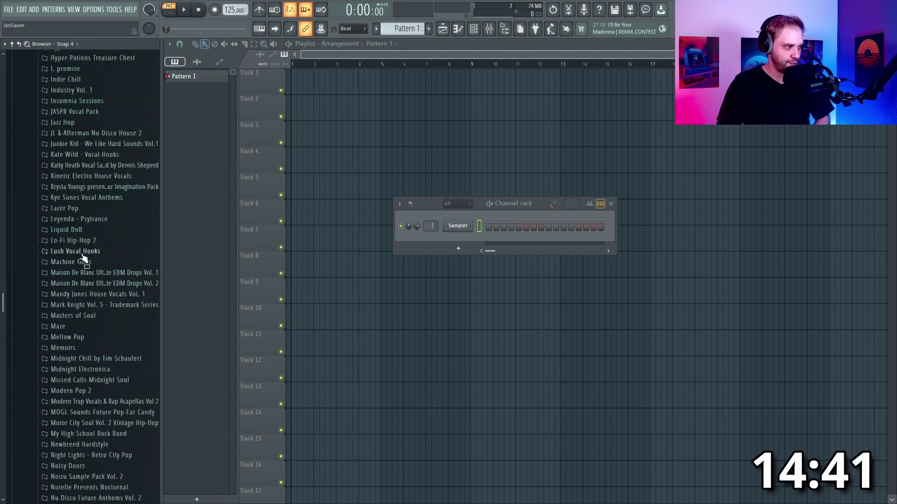
{"action": "scroll", "coordinate": [71, 230], "scroll_direction": "down", "scroll_amount": 7}
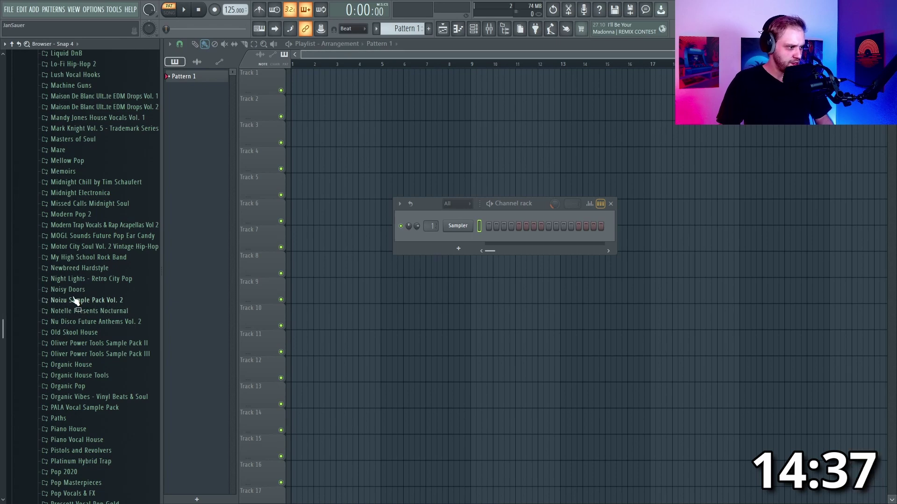
Open the NOIZU_kicks folder within the drum one-shots of Noizu Sample Pack Vol. 2
{"action": "left_click", "coordinate": [69, 301]}
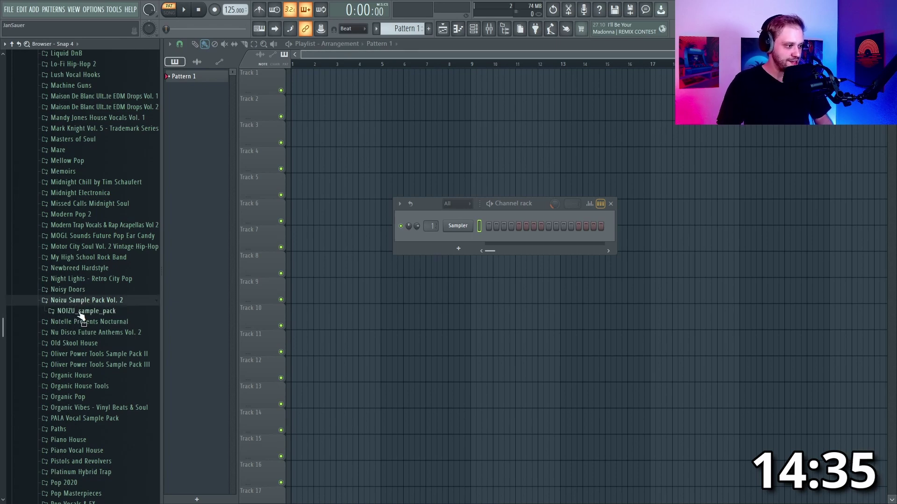
{"action": "left_click", "coordinate": [81, 312]}
{"action": "left_click", "coordinate": [83, 322]}
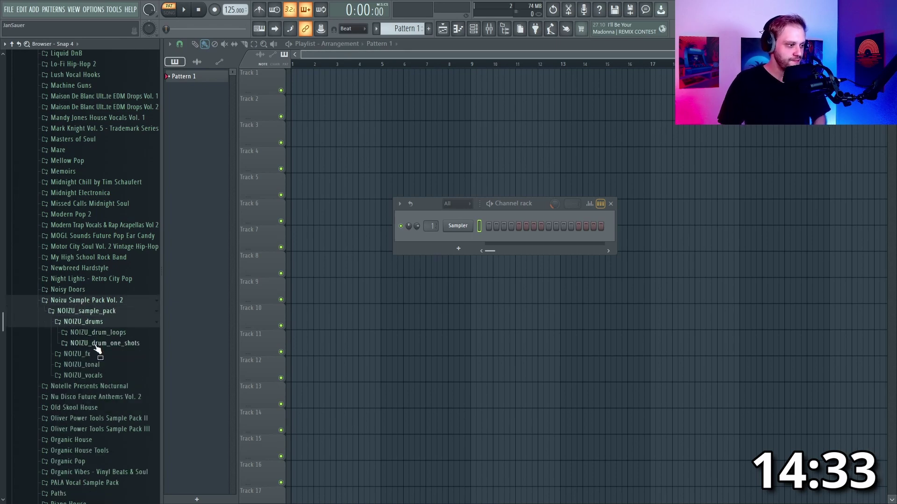
{"action": "left_click", "coordinate": [98, 344]}
{"action": "left_click", "coordinate": [115, 387]}
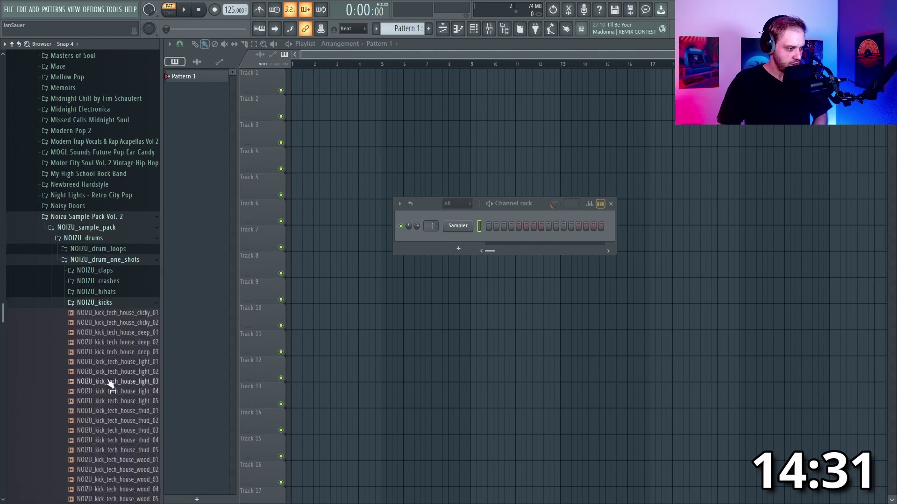
Load NOIZU_kick_tech_house_light_02 into the existing Sampler channel and collapse the kicks folder
{"action": "left_click", "coordinate": [106, 372]}
{"action": "left_click_drag", "start_coordinate": [106, 377], "coordinate": [457, 225]}
{"action": "left_click", "coordinate": [90, 304]}
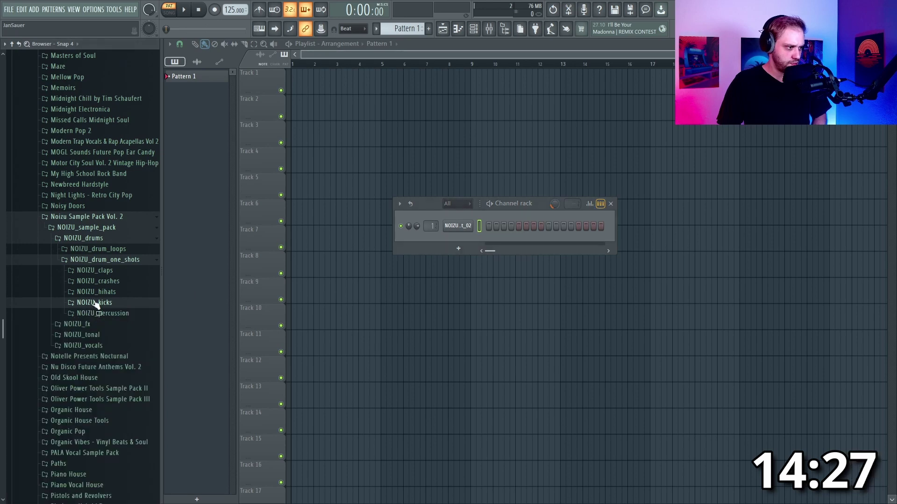
Add NOIZU_clap_tech_house_classic_01 from the claps folder as a new channel below the kick
{"action": "left_click", "coordinate": [98, 293]}
{"action": "left_click", "coordinate": [105, 312]}
{"action": "left_click", "coordinate": [95, 271]}
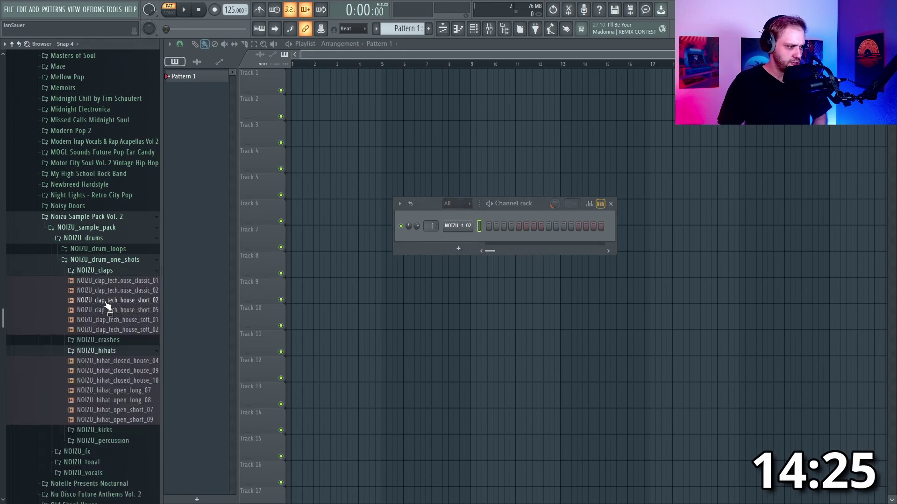
{"action": "left_click", "coordinate": [116, 280]}
{"action": "left_click_drag", "start_coordinate": [117, 281], "coordinate": [443, 243]}
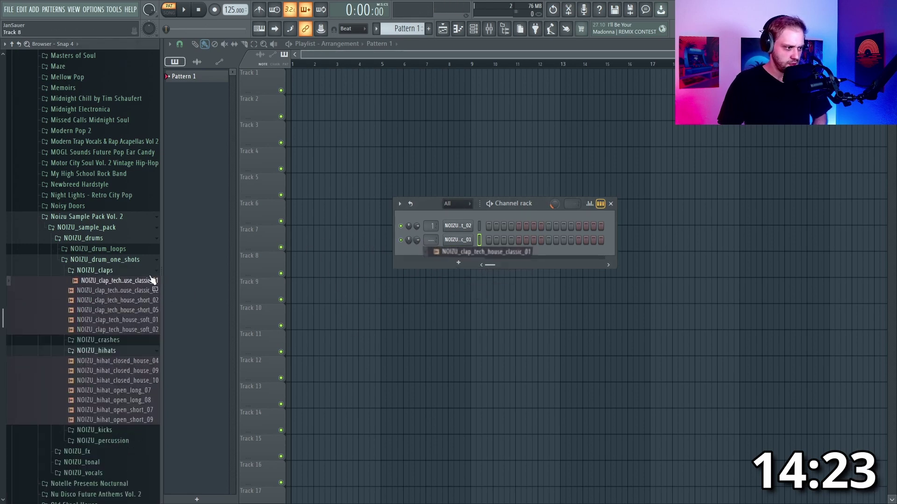
{"action": "left_click", "coordinate": [113, 275]}
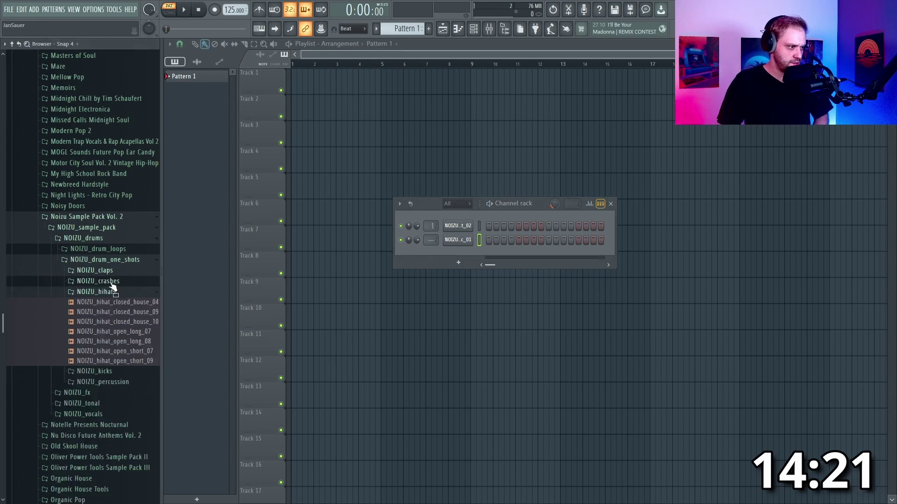
Audition the hi-hat samples and add NOIZU_hihat_open_long_07 and NOIZU_hihat_closed_house_04 as new channels
{"action": "left_click", "coordinate": [113, 282]}
{"action": "left_click", "coordinate": [114, 282]}
{"action": "left_click", "coordinate": [114, 303]}
{"action": "left_click", "coordinate": [111, 312]}
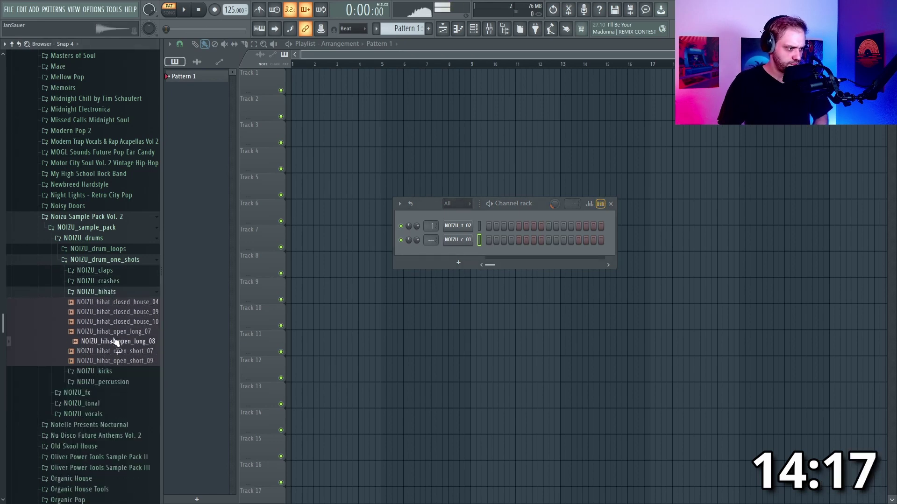
{"action": "left_click", "coordinate": [118, 332]}
{"action": "left_click_drag", "start_coordinate": [118, 333], "coordinate": [458, 252]}
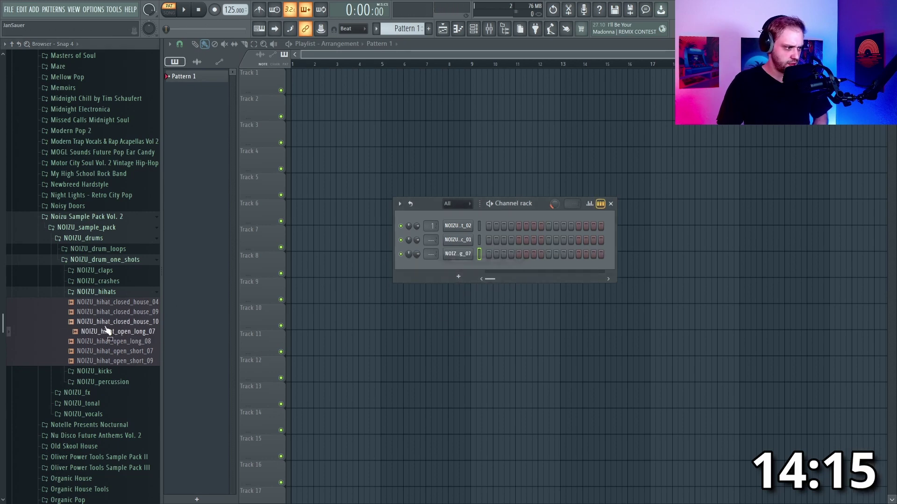
{"action": "left_click", "coordinate": [124, 305]}
{"action": "left_click_drag", "start_coordinate": [127, 310], "coordinate": [454, 263]}
Route the clap, open hat and closed hat channels to mixer tracks 2, 3 and 4, then hide the channel rack
{"action": "scroll", "coordinate": [425, 244], "scroll_direction": "up", "scroll_amount": 1}
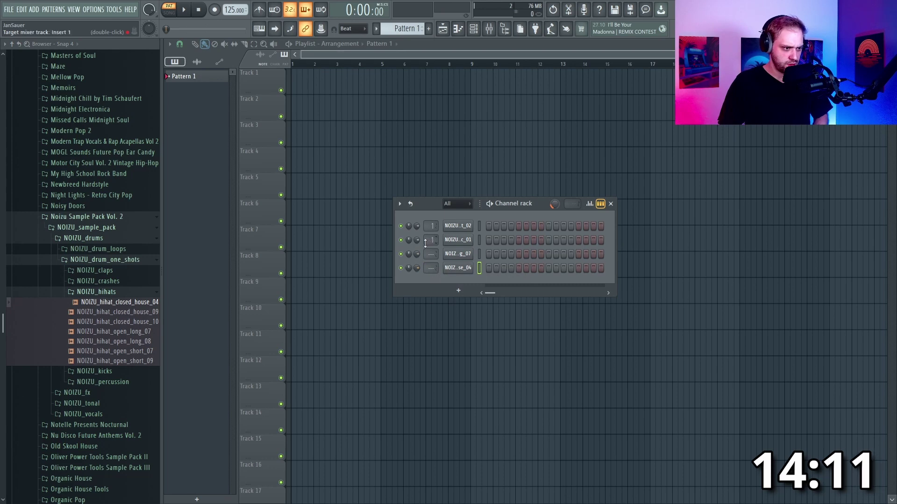
{"action": "scroll", "coordinate": [425, 244], "scroll_direction": "up", "scroll_amount": 1}
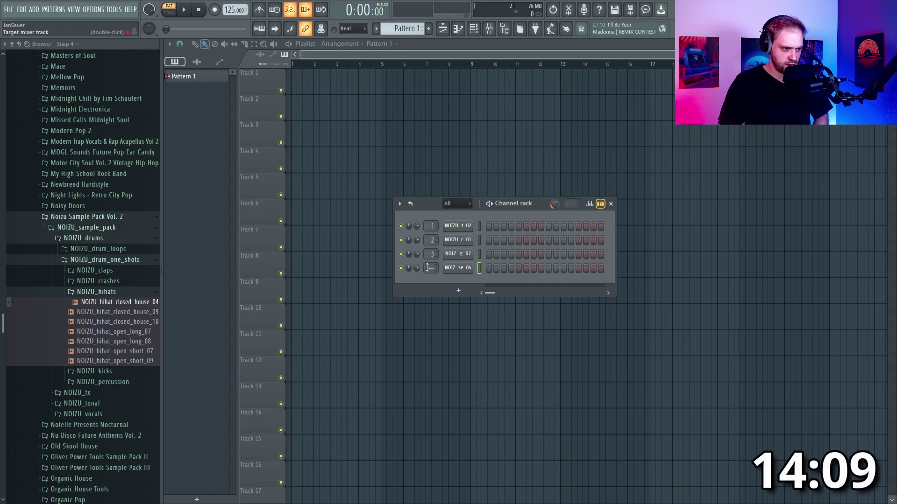
{"action": "key", "text": "F6"}
Place Pattern 1 at bar 1 of Track 1 and rename the pattern Kick
{"action": "left_click", "coordinate": [301, 81]}
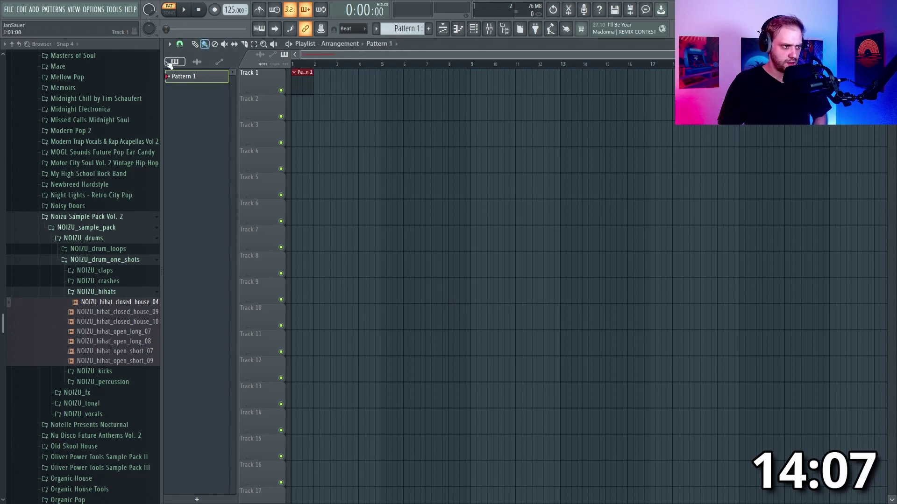
{"action": "left_click", "coordinate": [294, 72]}
{"action": "left_click", "coordinate": [321, 111]}
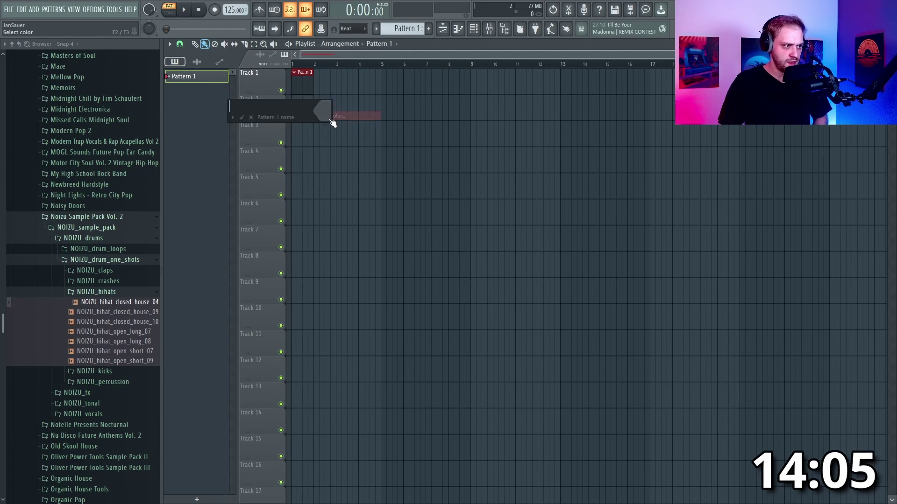
{"action": "type", "text": "Kick"}
{"action": "key", "text": "Return"}
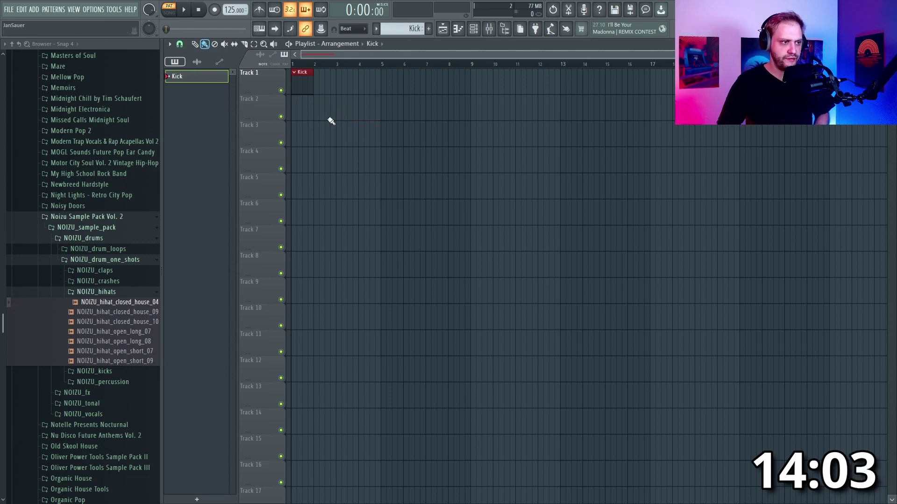
Fill every 4 steps of the kick channel in the Kick pattern
{"action": "left_click", "coordinate": [478, 30]}
{"action": "right_click", "coordinate": [470, 241]}
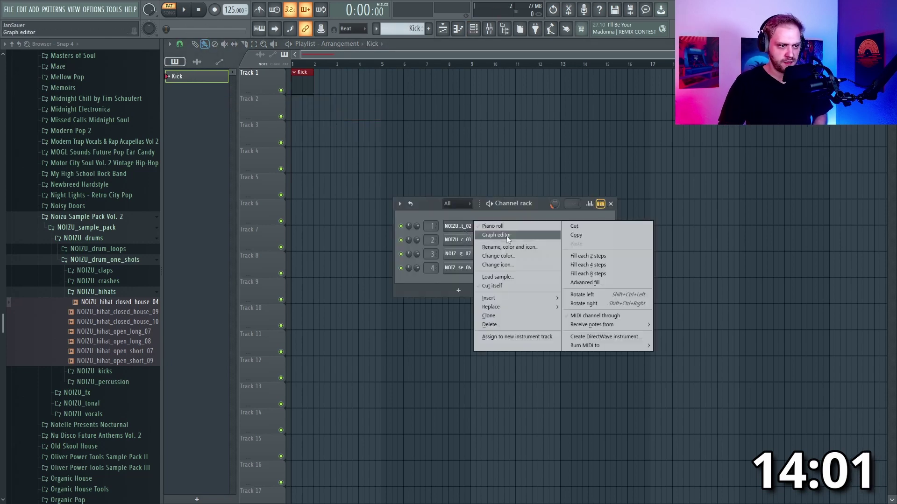
{"action": "left_click", "coordinate": [604, 260]}
{"action": "key", "text": "F6"}
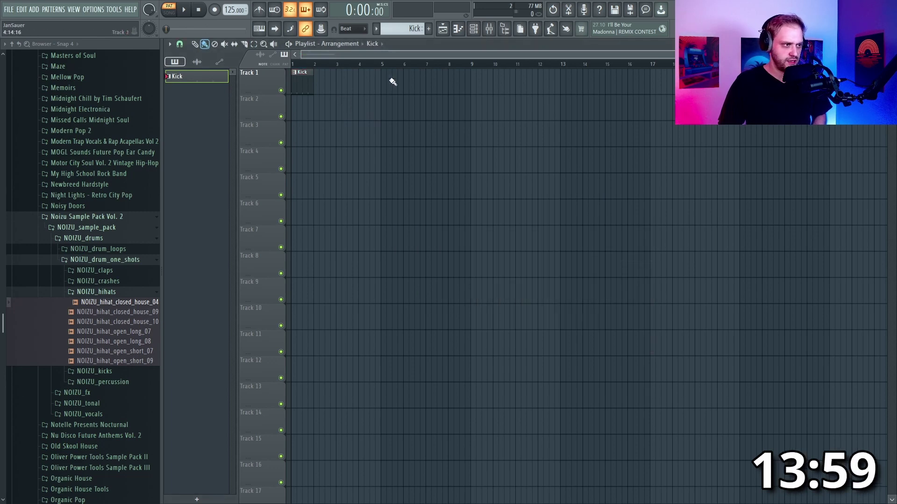
Create a new pattern named Clap and place it on Track 2 beneath the Kick clip
{"action": "left_click", "coordinate": [428, 30]}
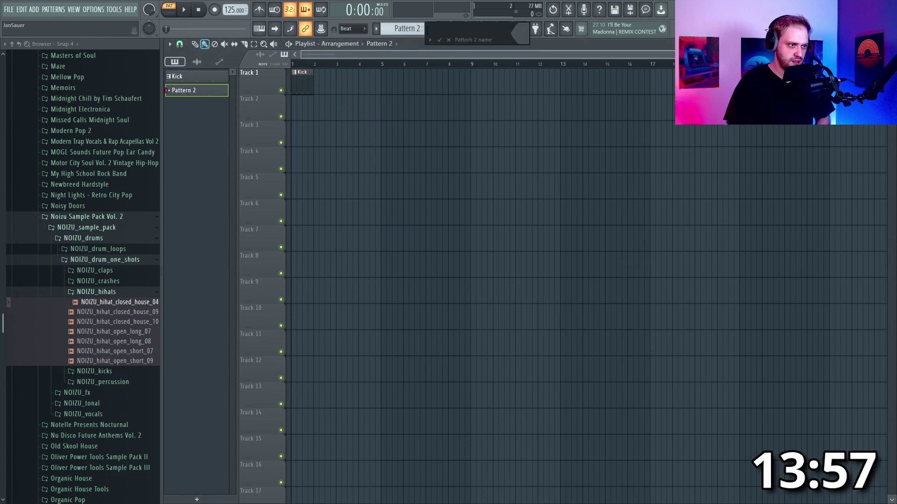
{"action": "type", "text": "Clap"}
{"action": "key", "text": "Return"}
{"action": "left_click", "coordinate": [309, 104]}
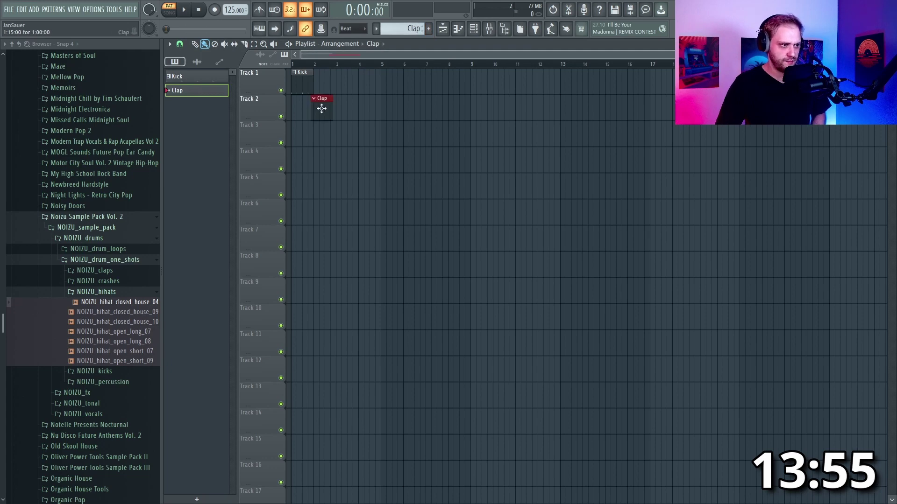
Add a clap hit on step 5 of the clap channel in the Clap pattern
{"action": "left_click", "coordinate": [473, 29]}
{"action": "left_click", "coordinate": [519, 240]}
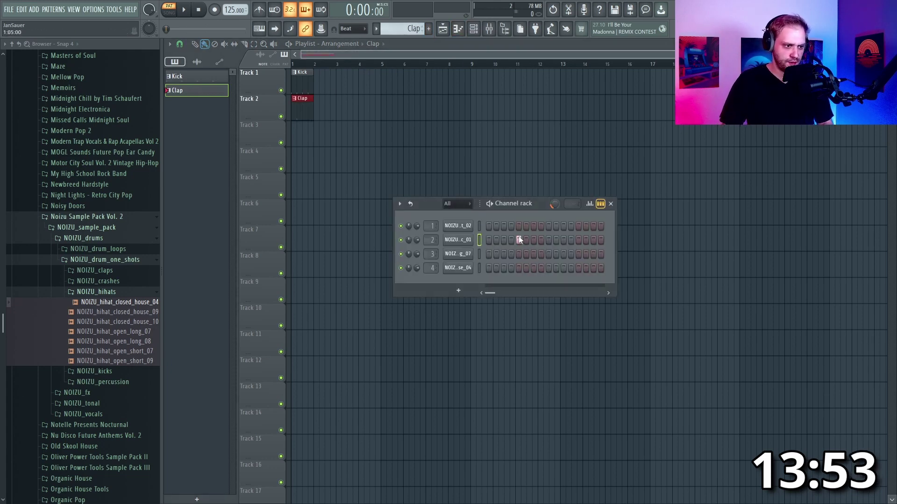
{"action": "key", "text": "F6"}
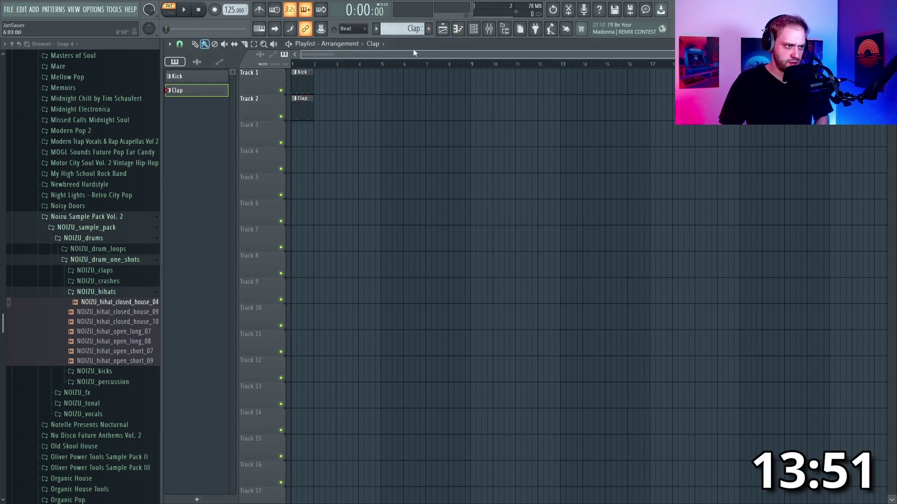
Create a new pattern named OP Hat and place it at bar 1 of Track 3
{"action": "left_click", "coordinate": [428, 28]}
{"action": "type", "text": "OP Hat"}
{"action": "key", "text": "Return"}
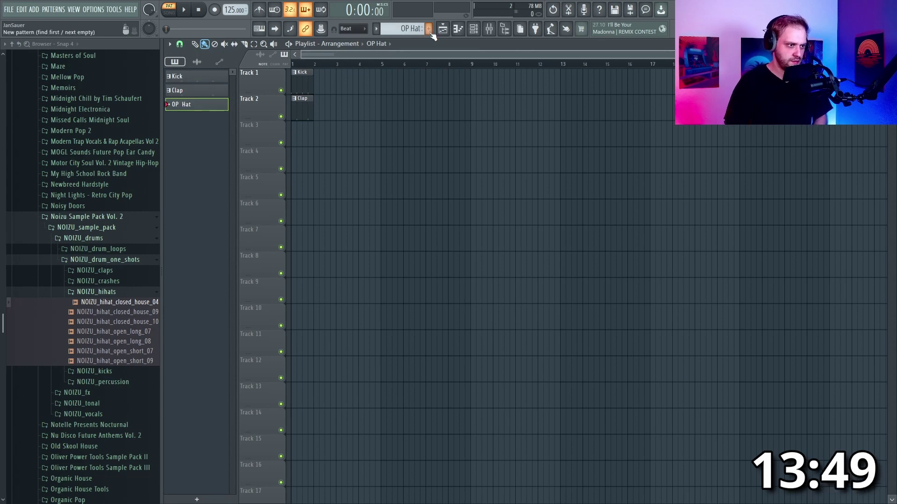
{"action": "left_click_drag", "start_coordinate": [340, 138], "coordinate": [299, 133]}
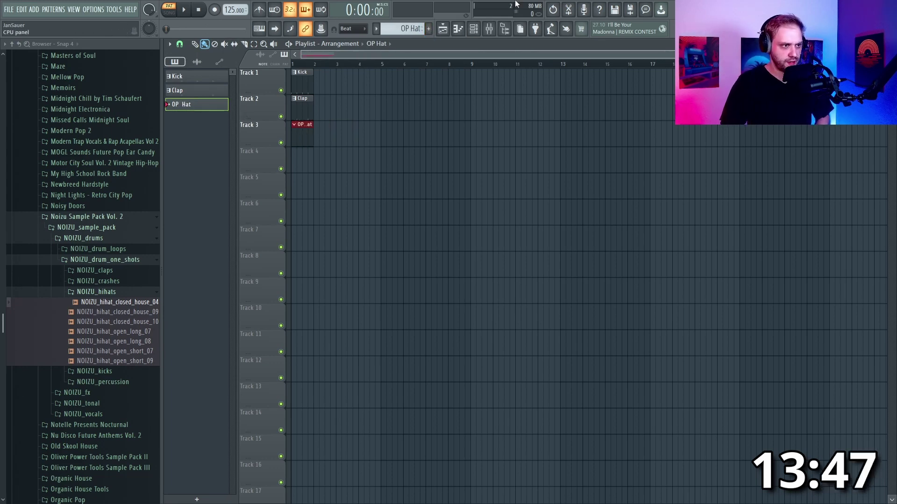
Program open hat hits on steps 3, 7, 11 and 15 of the OP Hat pattern
{"action": "left_click", "coordinate": [475, 29]}
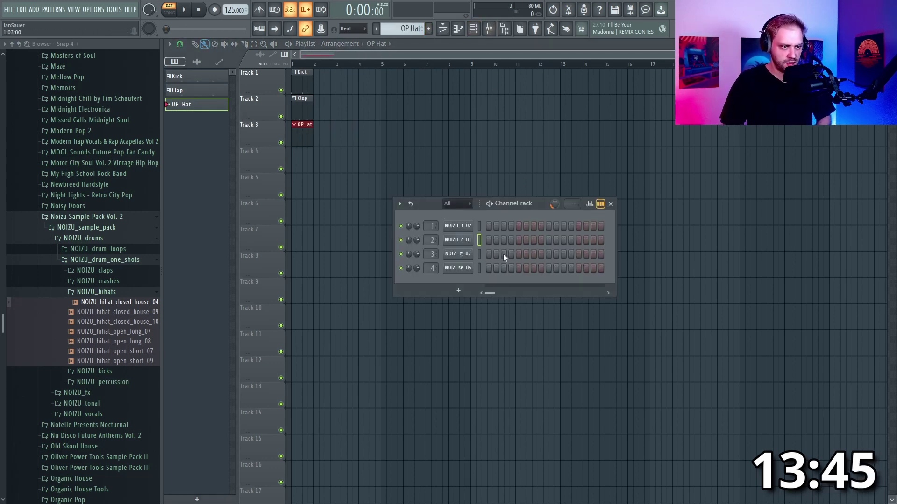
{"action": "left_click", "coordinate": [533, 254]}
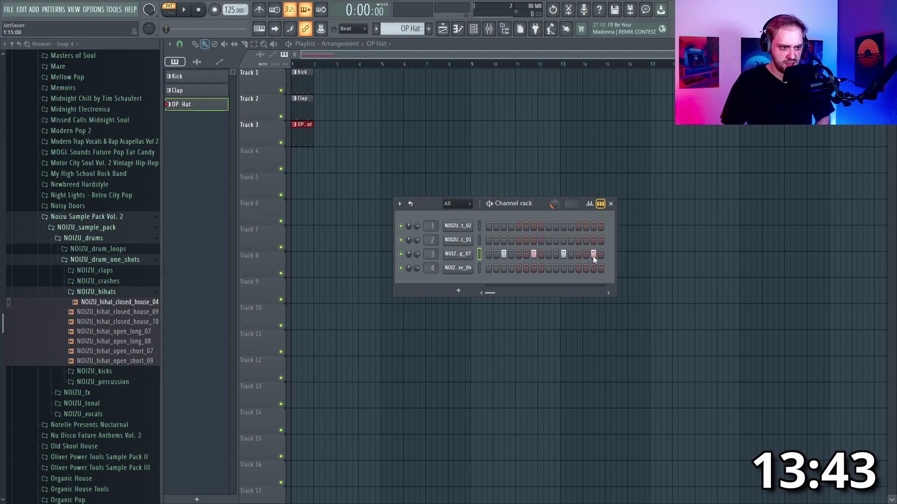
Create a new pattern named Cl Hat and place its clip on Track 4
{"action": "left_click", "coordinate": [429, 29]}
{"action": "type", "text": "Cl"}
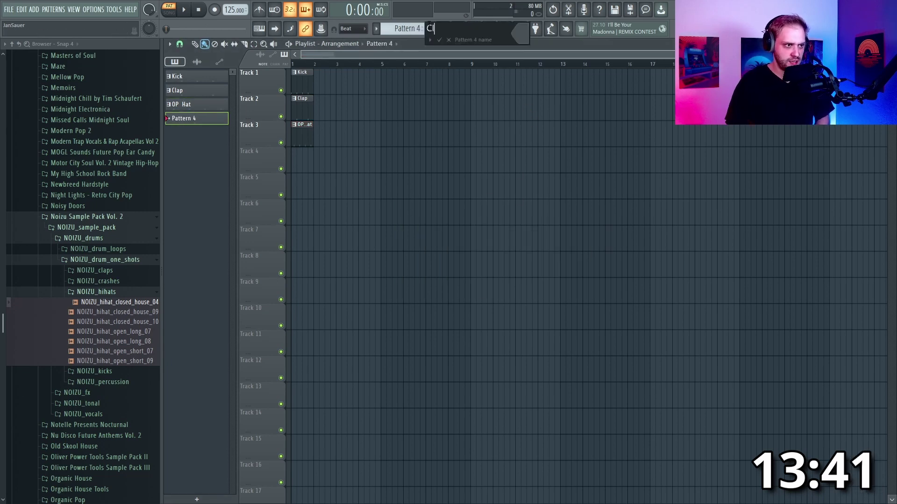
{"action": "type", "text": " Hat"}
{"action": "key", "text": "Return"}
{"action": "left_click", "coordinate": [308, 159]}
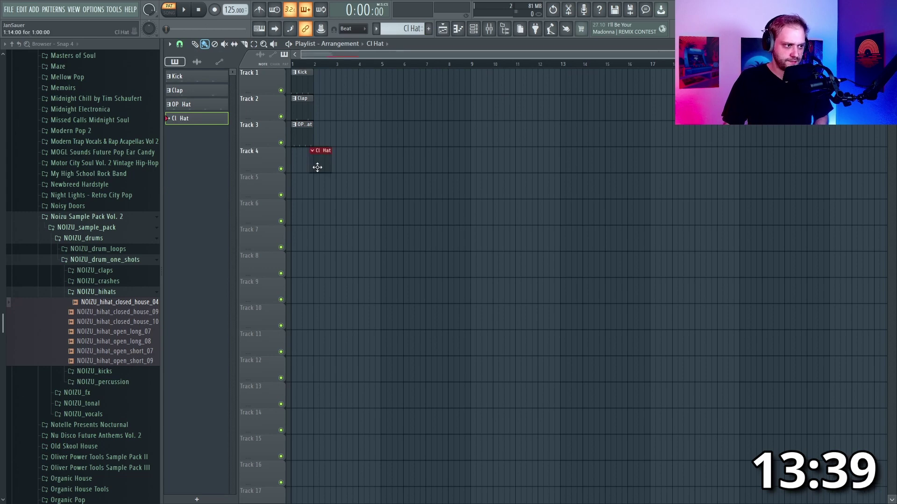
Program closed hat hits on steps 14 and 16 of the Cl Hat pattern
{"action": "key", "text": "F6"}
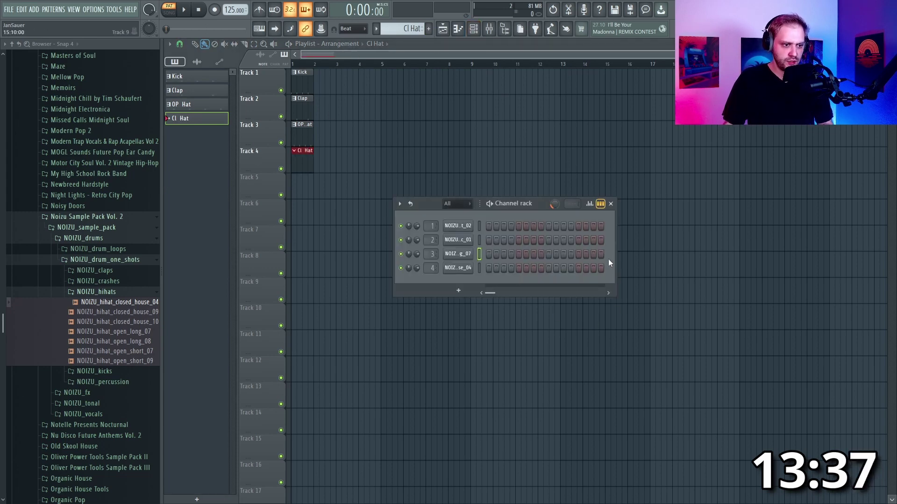
{"action": "left_click", "coordinate": [601, 268]}
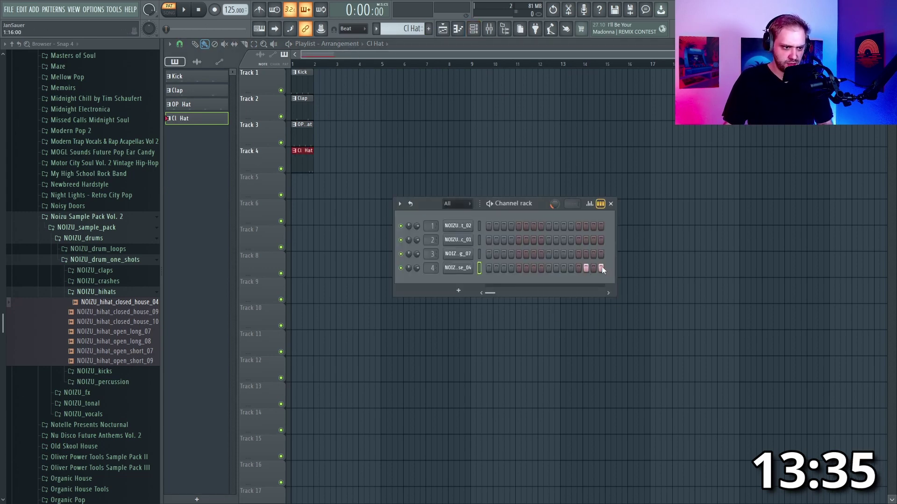
{"action": "key", "text": "F6"}
Duplicate the Kick, Clap and OP Hat clips seven times so they run through bar 8
{"action": "left_click_drag", "start_coordinate": [341, 71], "coordinate": [237, 136]}
{"action": "key", "text": "ctrl+b"}
{"action": "key", "text": "ctrl+b"}
{"action": "key", "text": "ctrl+b"}
{"action": "key", "text": "ctrl+b"}
{"action": "key", "text": "ctrl+b"}
{"action": "key", "text": "ctrl+b"}
{"action": "key", "text": "ctrl+b"}
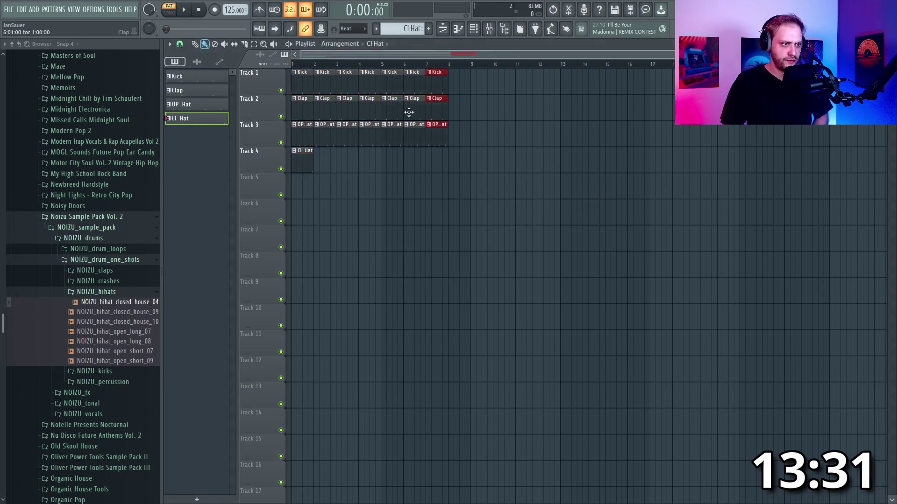
Move the Cl Hat clip to bar 4 of Track 4 and place another at bar 8
{"action": "left_click_drag", "start_coordinate": [300, 160], "coordinate": [368, 164]}
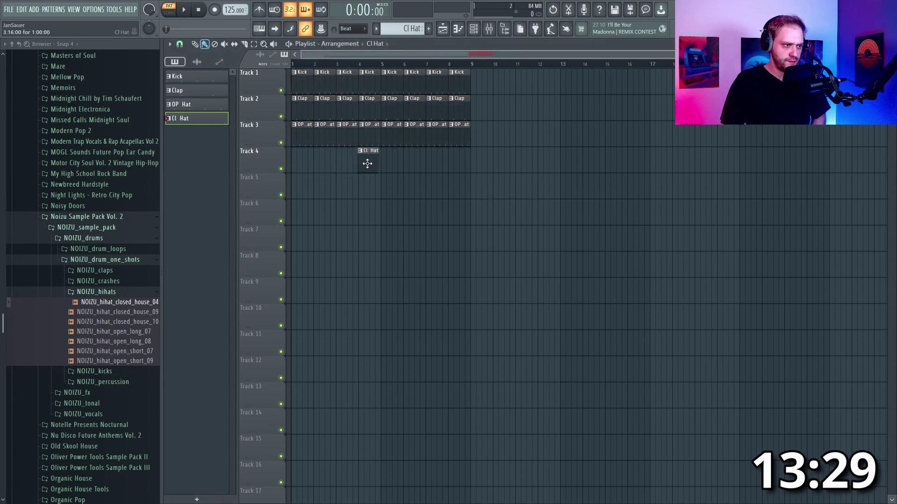
{"action": "scroll", "coordinate": [296, 190], "scroll_direction": "up", "scroll_amount": 3}
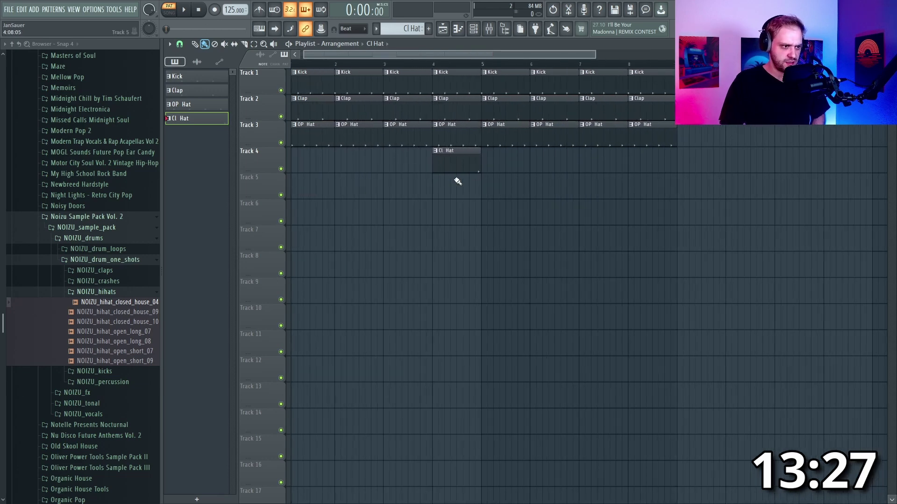
{"action": "scroll", "coordinate": [460, 179], "scroll_direction": "down", "scroll_amount": 2}
{"action": "left_click", "coordinate": [481, 160]}
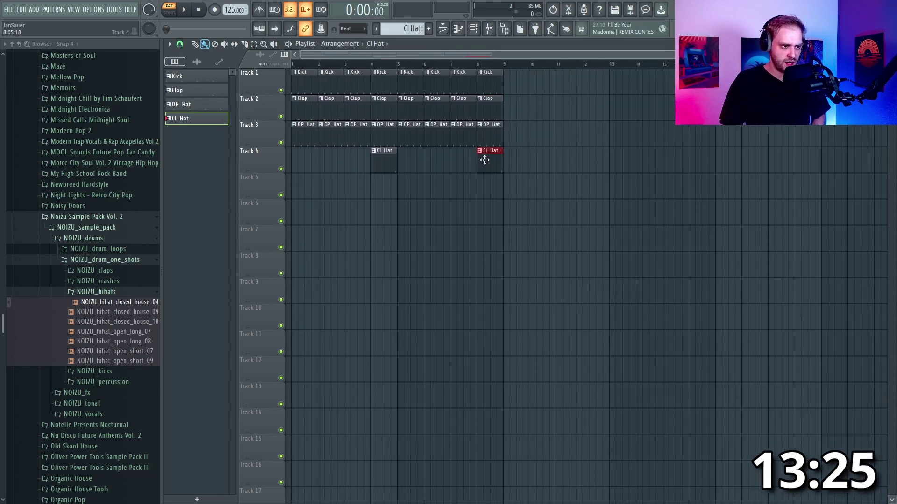
Colour mixer inserts 1 to 4 teal as a group
{"action": "left_click", "coordinate": [489, 28]}
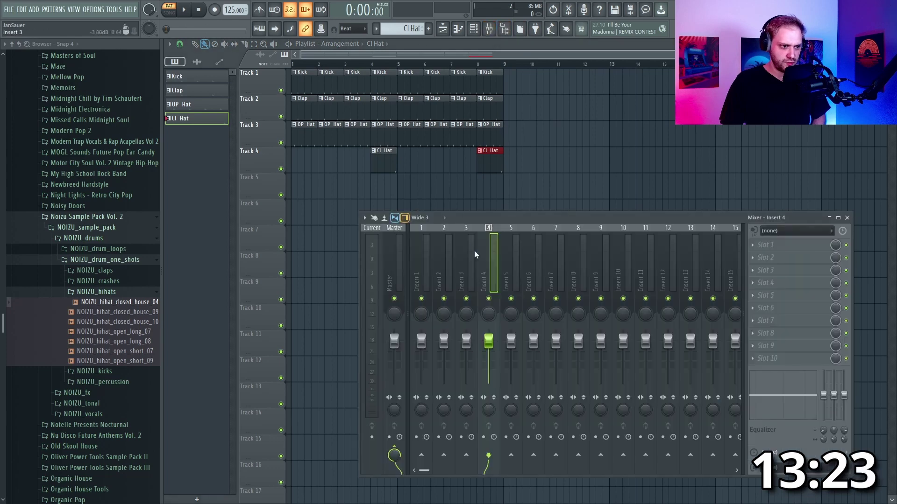
{"action": "right_click", "coordinate": [473, 228]}
{"action": "left_click", "coordinate": [518, 232]}
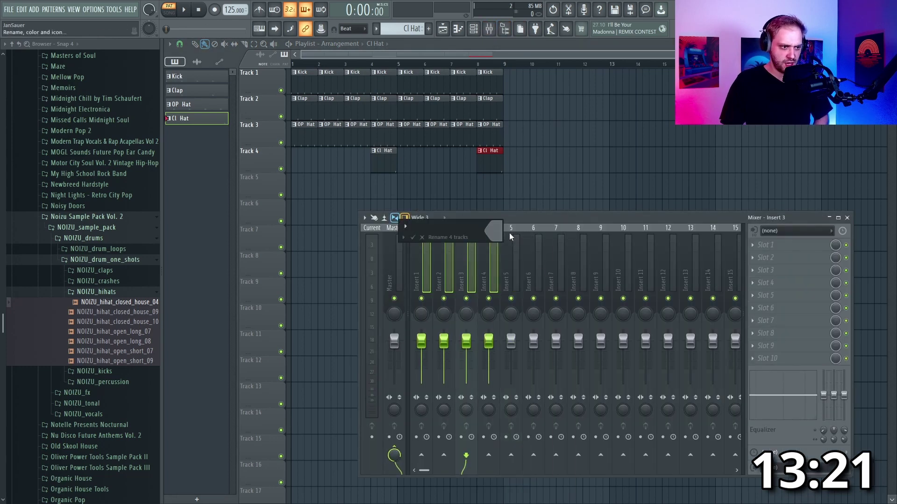
{"action": "left_click", "coordinate": [494, 231]}
{"action": "left_click", "coordinate": [574, 353]}
{"action": "key", "text": "Return"}
{"action": "key", "text": "Return"}
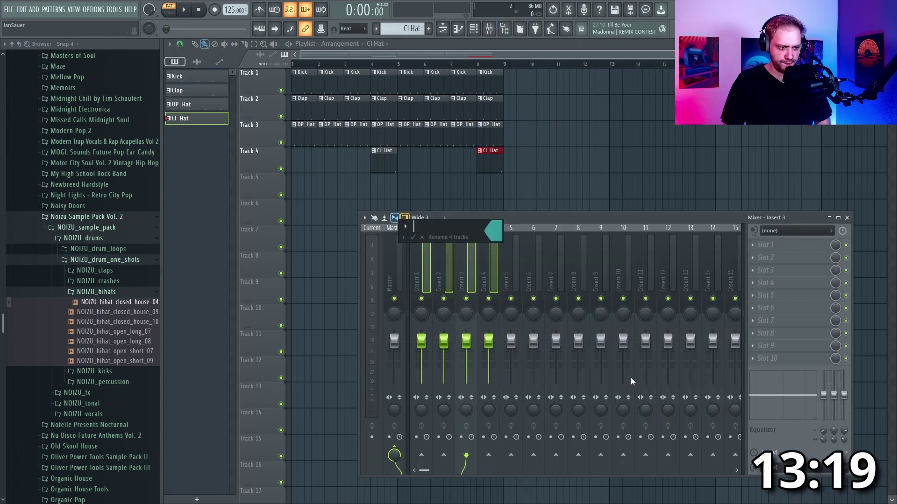
{"action": "left_click_drag", "start_coordinate": [363, 269], "coordinate": [433, 269]}
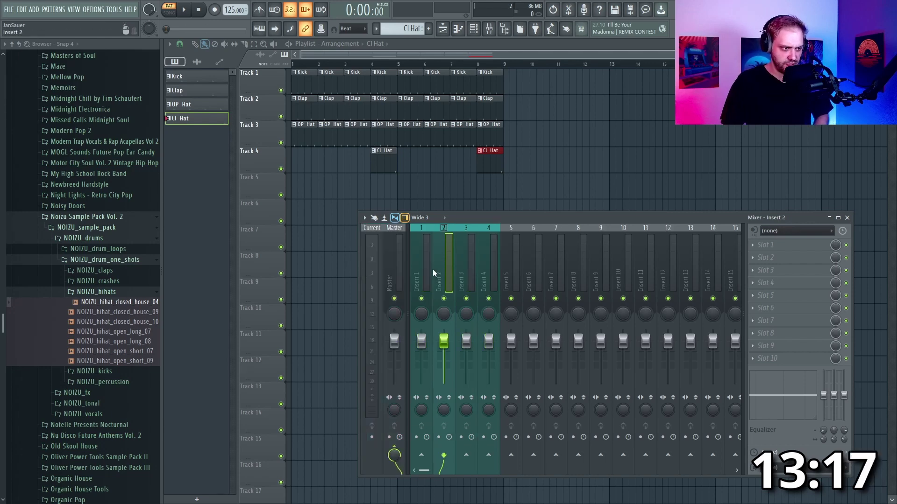
{"action": "left_click", "coordinate": [429, 276]}
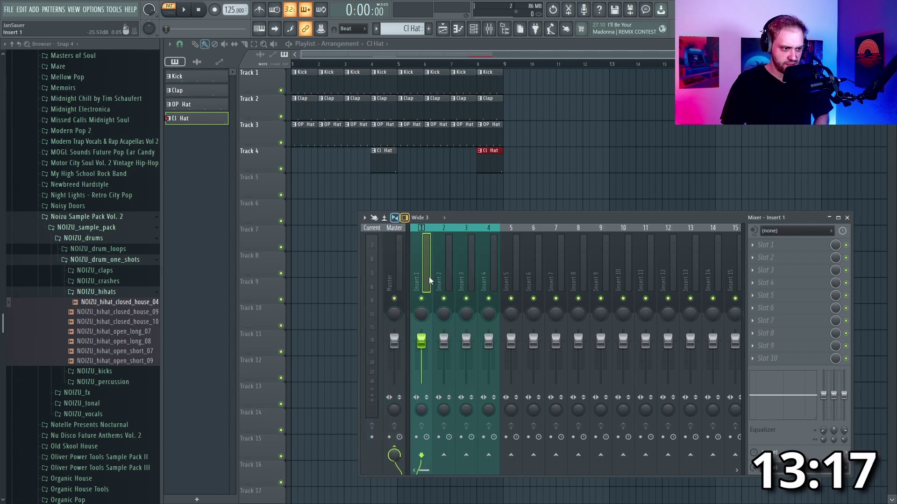
Play the song with only inserts 1 and 3 audible and lower insert 3 to -11.1 dB
{"action": "right_click", "coordinate": [466, 298]}
{"action": "key", "text": "space"}
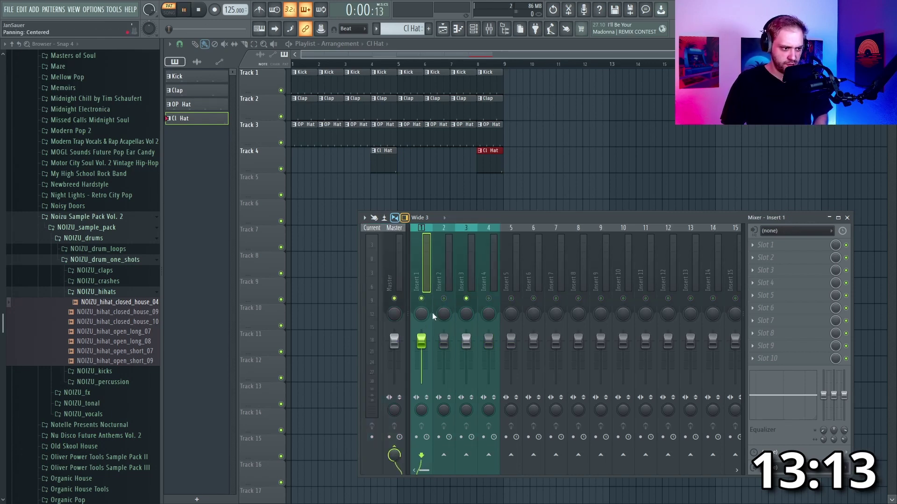
{"action": "key", "text": "l"}
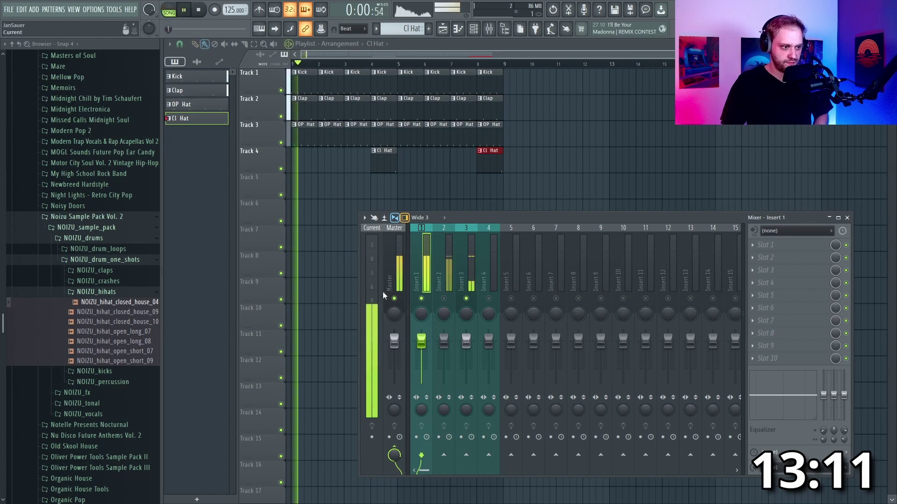
{"action": "left_click_drag", "start_coordinate": [466, 341], "coordinate": [466, 360]}
Unmute inserts 2 and 4 and lower their volumes to -5.7 dB and -9.3 dB
{"action": "left_click", "coordinate": [444, 298]}
{"action": "mouse_move", "coordinate": [443, 341]}
{"action": "left_mouse_down"}
{"action": "mouse_move", "coordinate": [444, 364]}
{"action": "mouse_move", "coordinate": [444, 350]}
{"action": "left_mouse_up"}
{"action": "left_click", "coordinate": [489, 298]}
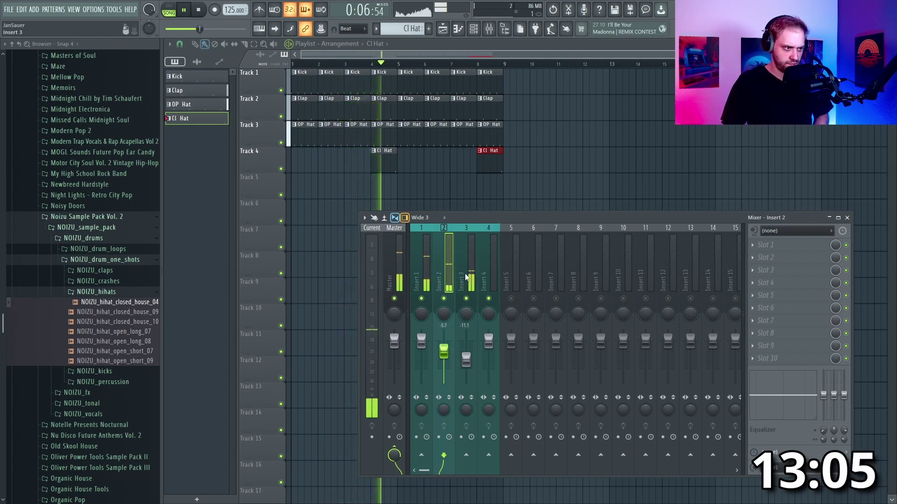
{"action": "key", "text": "space"}
{"action": "left_click_drag", "start_coordinate": [488, 341], "coordinate": [488, 357]}
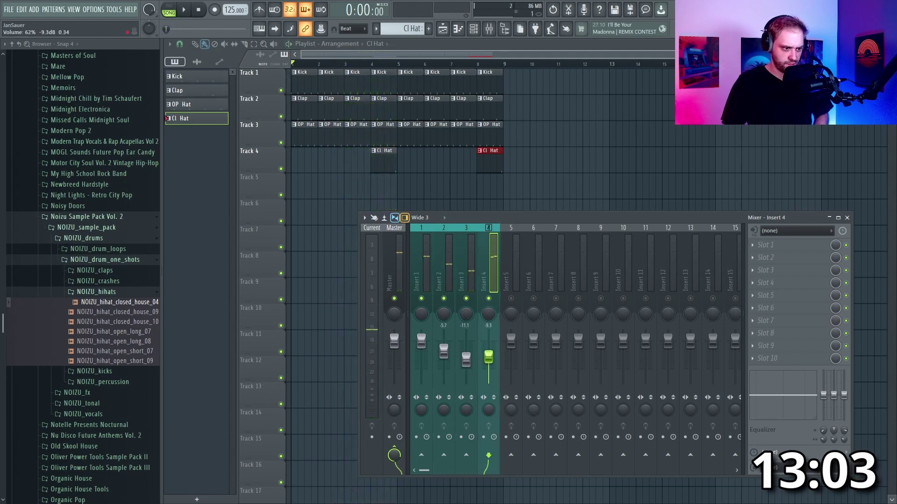
Play the arrangement from around bar 4 to check the closed hat in the mix
{"action": "left_click", "coordinate": [370, 67]}
{"action": "key", "text": "space"}
{"action": "scroll", "coordinate": [390, 70], "scroll_direction": "up", "scroll_amount": 3}
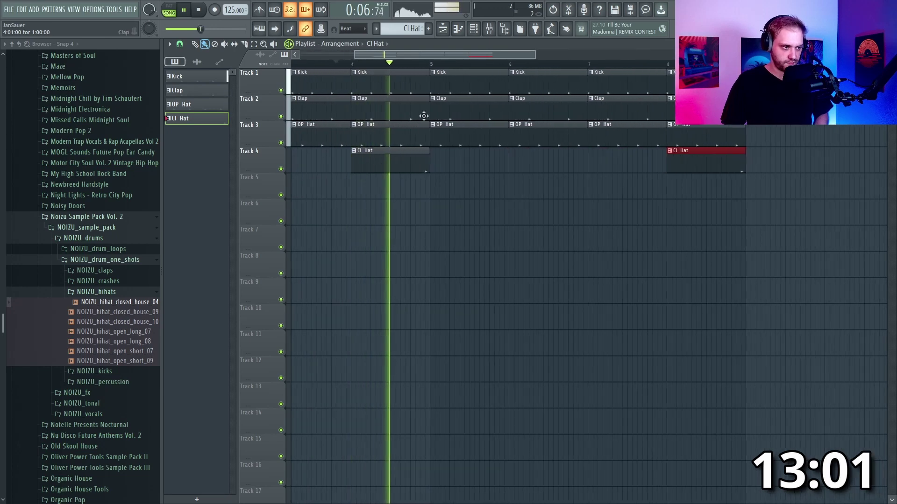
{"action": "key", "text": "space"}
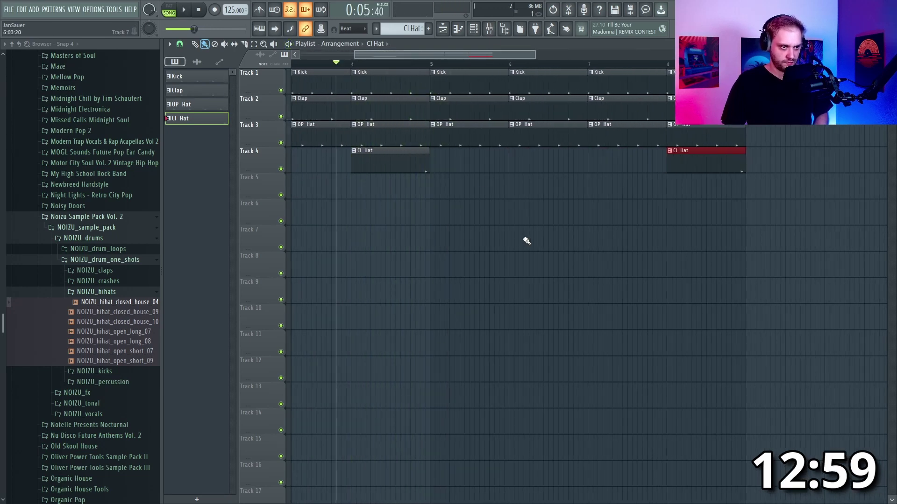
Create a new empty pattern and expand the NOIZU_drum_loops folder in the sample browser
{"action": "scroll", "coordinate": [452, 210], "scroll_direction": "down", "scroll_amount": 3}
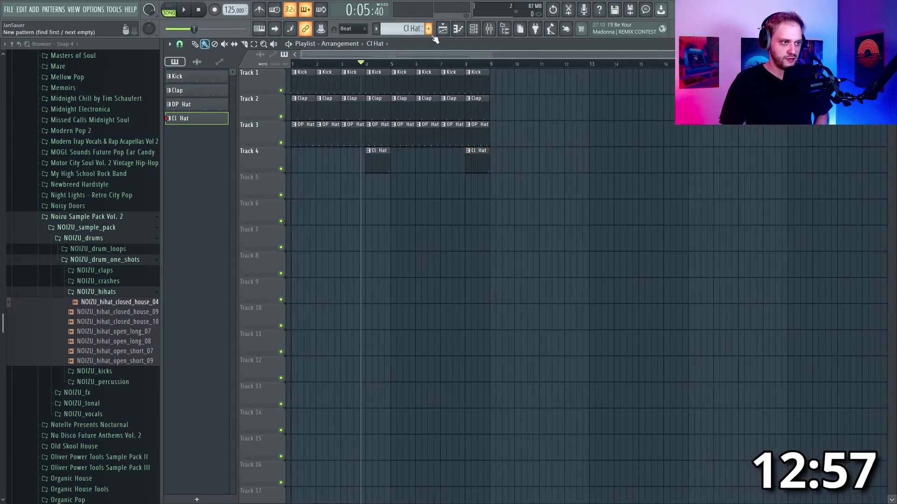
{"action": "scroll", "coordinate": [424, 30], "scroll_direction": "down", "scroll_amount": 1}
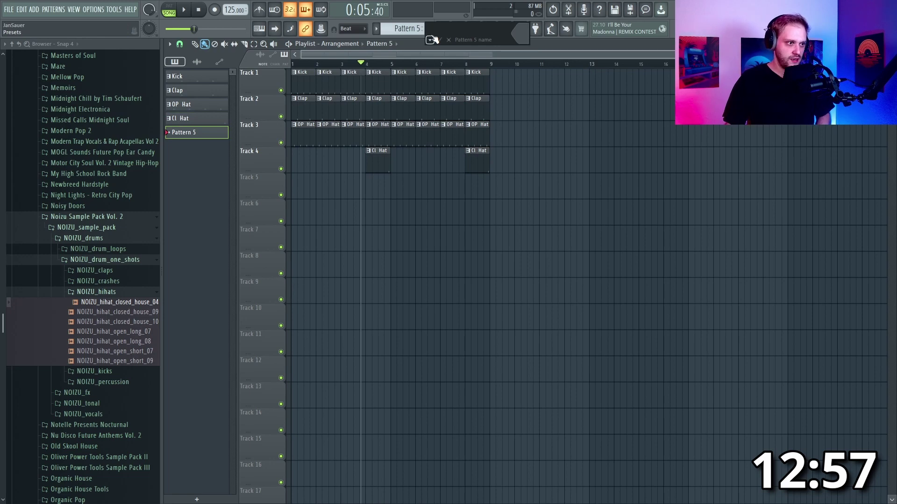
{"action": "left_click", "coordinate": [98, 292]}
{"action": "left_click", "coordinate": [104, 259]}
{"action": "left_click", "coordinate": [108, 250]}
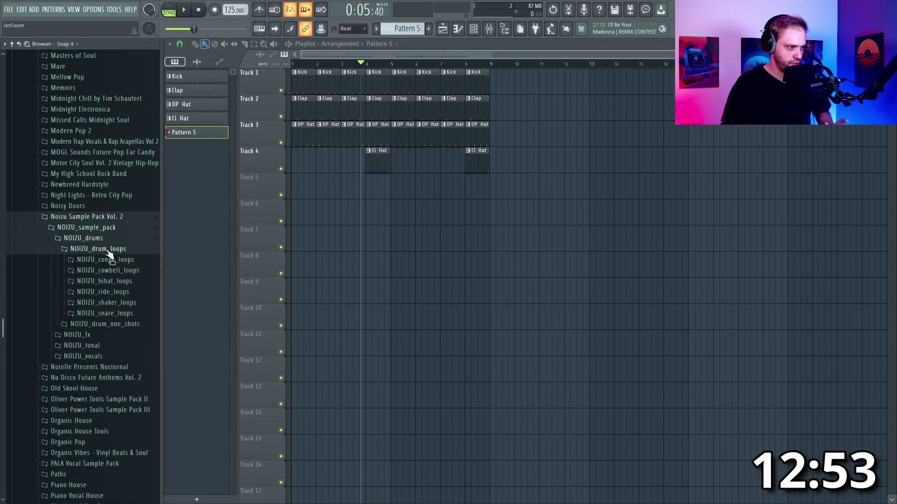
Audition the tight and wood conga loops and place NOIZU_125_congas_loop_wood at bar 1 of Track 5
{"action": "left_click", "coordinate": [118, 259]}
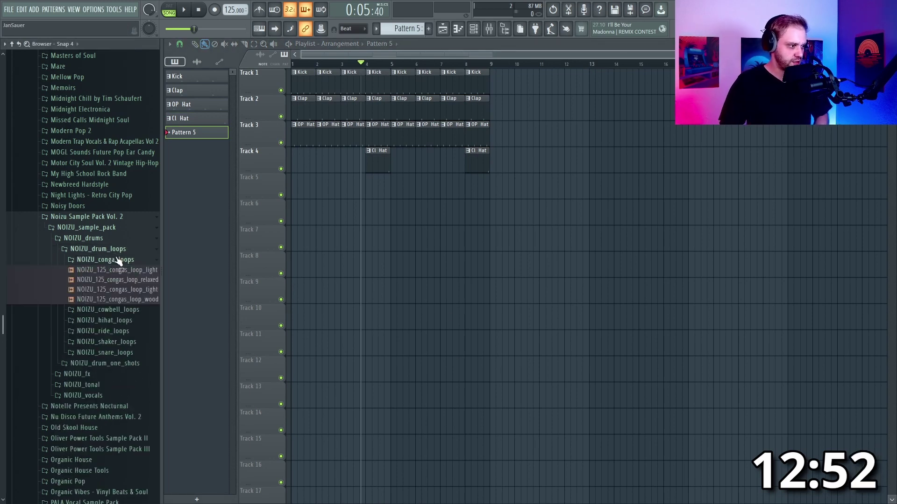
{"action": "left_click", "coordinate": [118, 290]}
{"action": "left_click", "coordinate": [123, 299]}
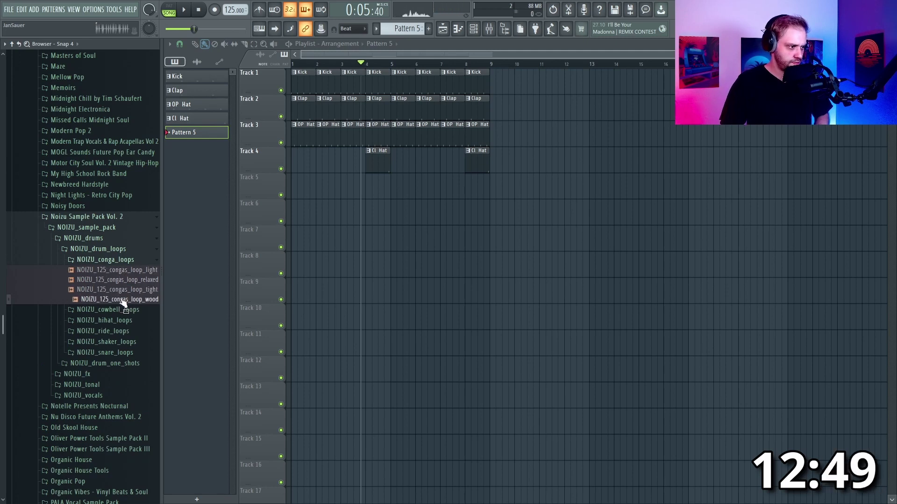
{"action": "left_click_drag", "start_coordinate": [122, 302], "coordinate": [238, 189]}
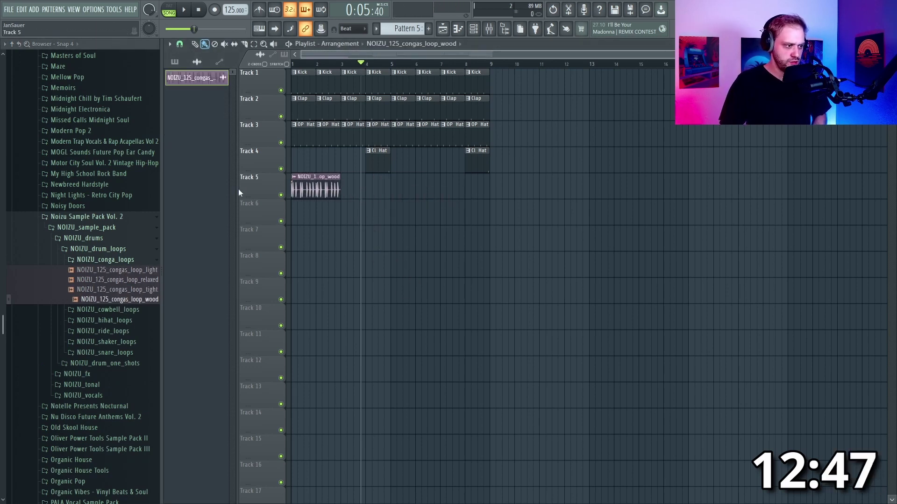
Audition the hi-hat loops and place NOIZU_125_hihat_loop_short_house_05 at bar 1 of Track 6
{"action": "left_click", "coordinate": [104, 320]}
{"action": "left_click", "coordinate": [117, 330]}
{"action": "scroll", "coordinate": [120, 348], "scroll_direction": "up", "scroll_amount": 1}
{"action": "left_click", "coordinate": [120, 345]}
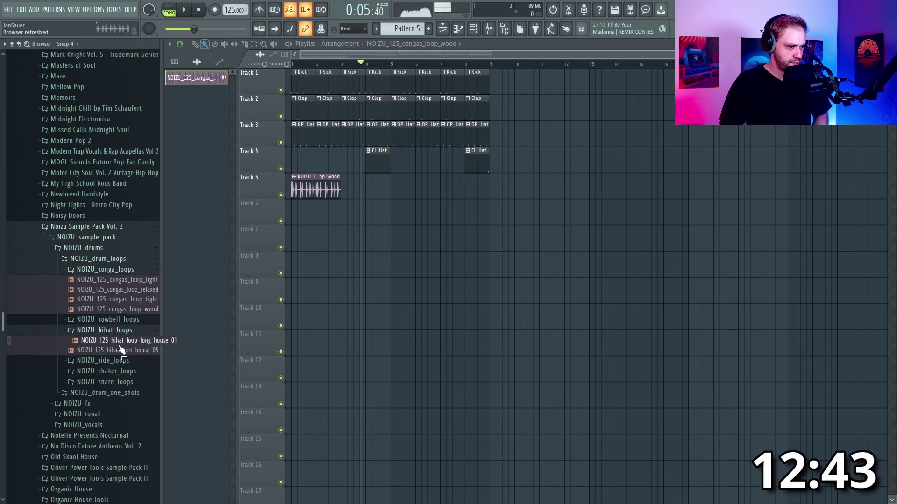
{"action": "left_click", "coordinate": [120, 351]}
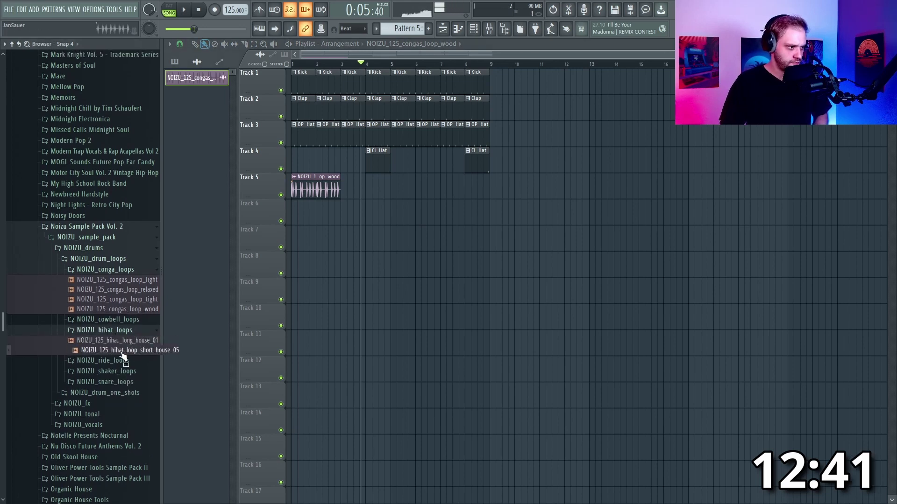
{"action": "left_click", "coordinate": [127, 343]}
{"action": "left_click_drag", "start_coordinate": [129, 352], "coordinate": [369, 217]}
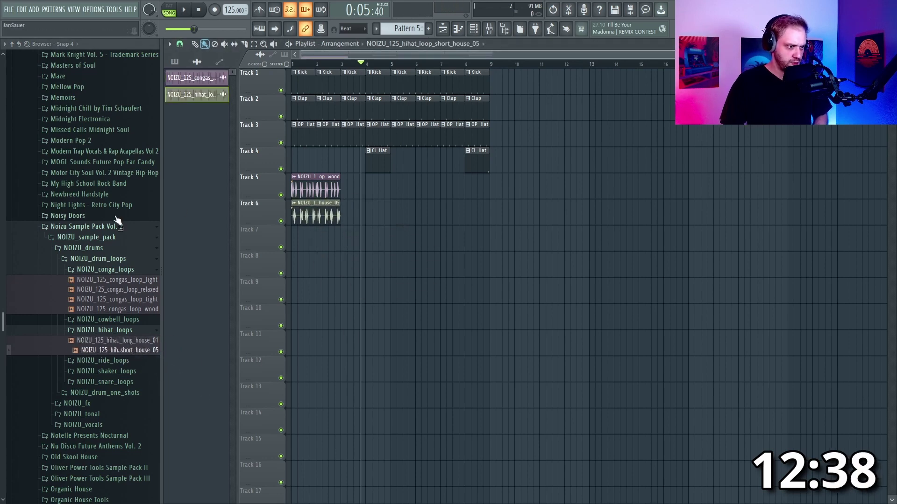
Place NOIZU_125_shaker_loop_airy at bar 1 of Track 7 and duplicate the three loop clips through bar 8
{"action": "left_click", "coordinate": [122, 373]}
{"action": "left_click_drag", "start_coordinate": [124, 381], "coordinate": [292, 239]}
{"action": "left_click_drag", "start_coordinate": [290, 173], "coordinate": [369, 255]}
{"action": "key", "text": "ctrl+b"}
{"action": "key", "text": "ctrl+b"}
{"action": "key", "text": "ctrl+b"}
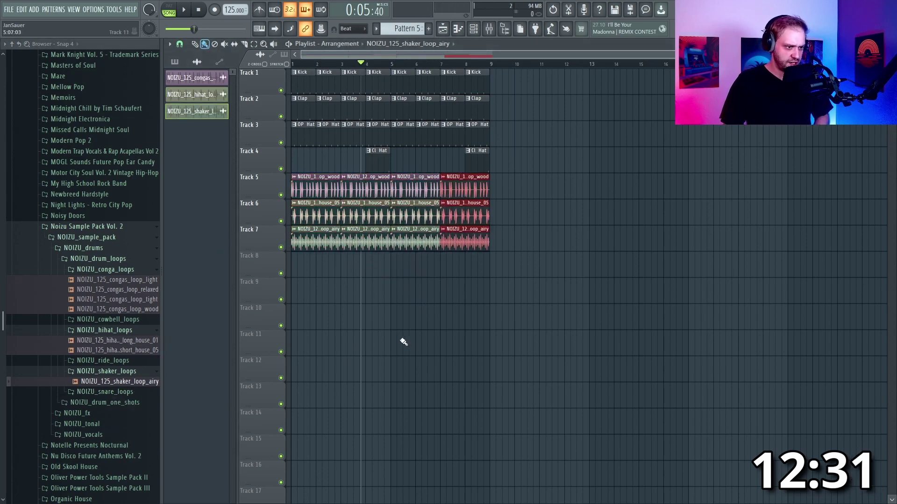
Route the wood congas loop to its own mixer insert
{"action": "double_click", "coordinate": [451, 187]}
{"action": "scroll", "coordinate": [473, 162], "scroll_direction": "up", "scroll_amount": 3}
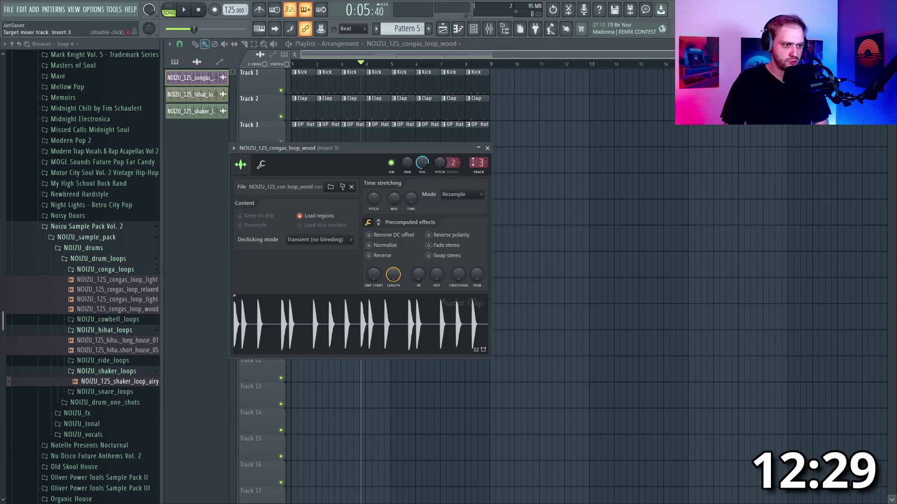
{"action": "left_click", "coordinate": [487, 148]}
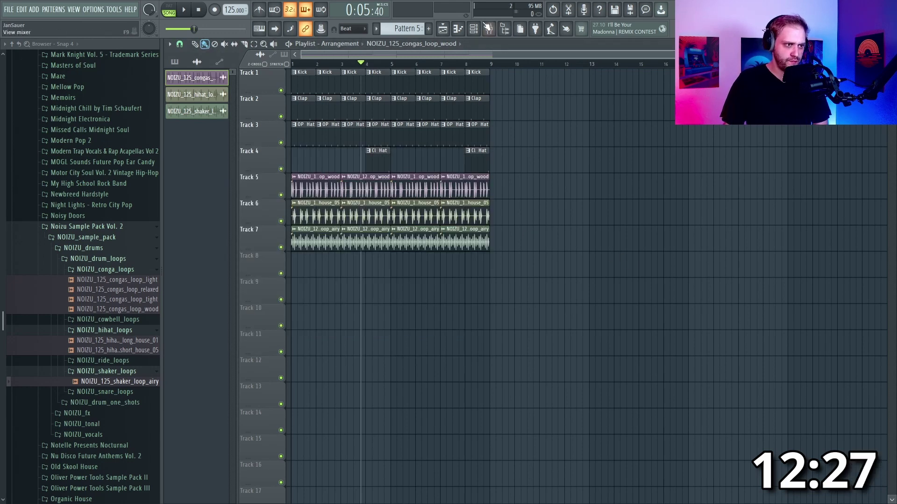
Route the short_house_05 hi-hat loop to mixer insert 7
{"action": "left_click", "coordinate": [489, 29]}
{"action": "left_click", "coordinate": [313, 221]}
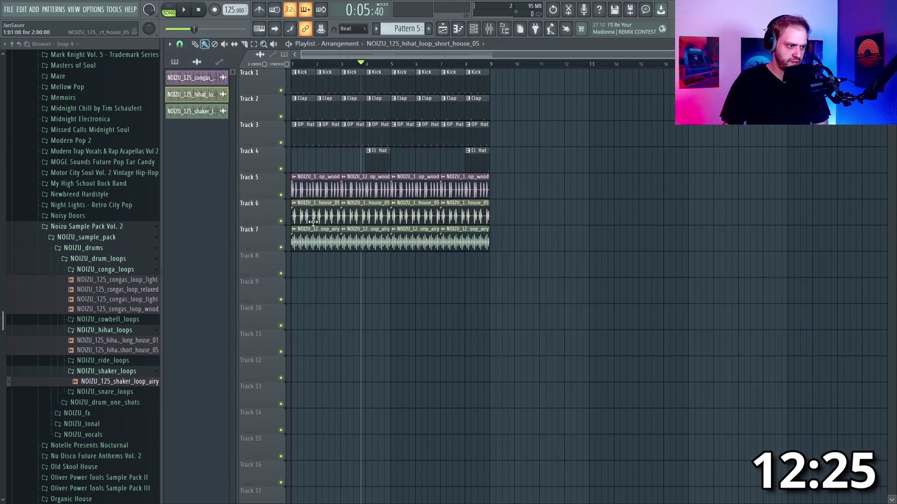
{"action": "double_click", "coordinate": [313, 216]}
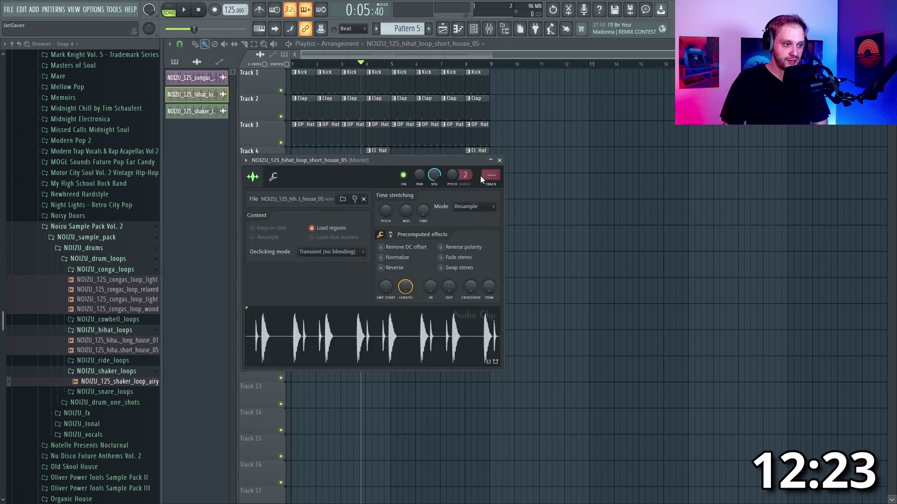
{"action": "scroll", "coordinate": [493, 173], "scroll_direction": "up", "scroll_amount": 1}
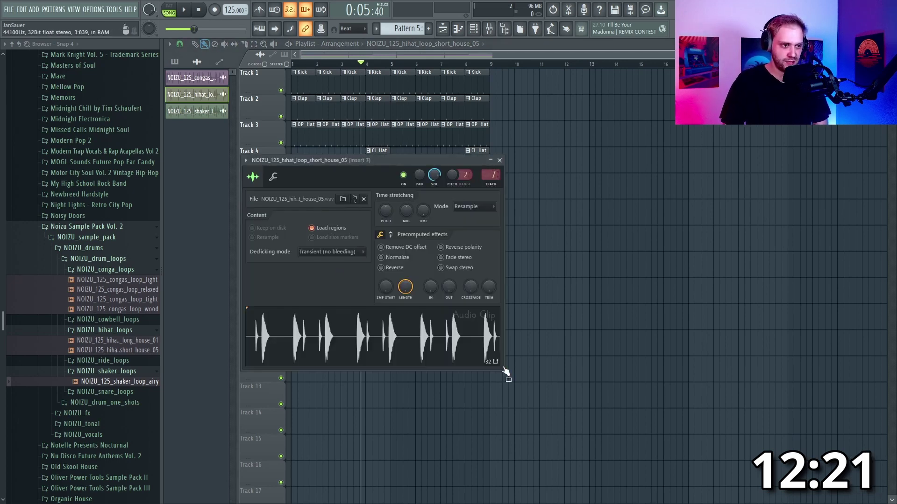
Route the airy shaker loop to mixer insert 8 and check the assignment in the mixer
{"action": "left_click", "coordinate": [292, 231]}
{"action": "double_click", "coordinate": [292, 230]}
{"action": "scroll", "coordinate": [504, 187], "scroll_direction": "up", "scroll_amount": 5}
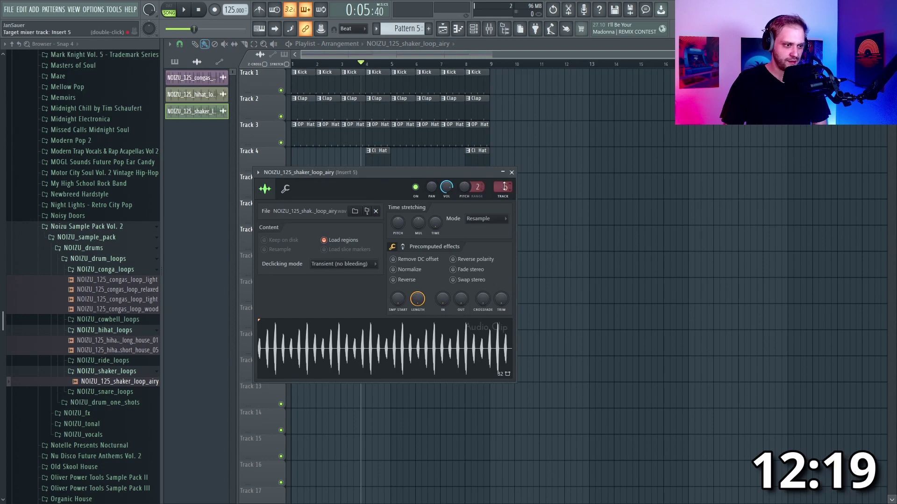
{"action": "double_click", "coordinate": [504, 187]}
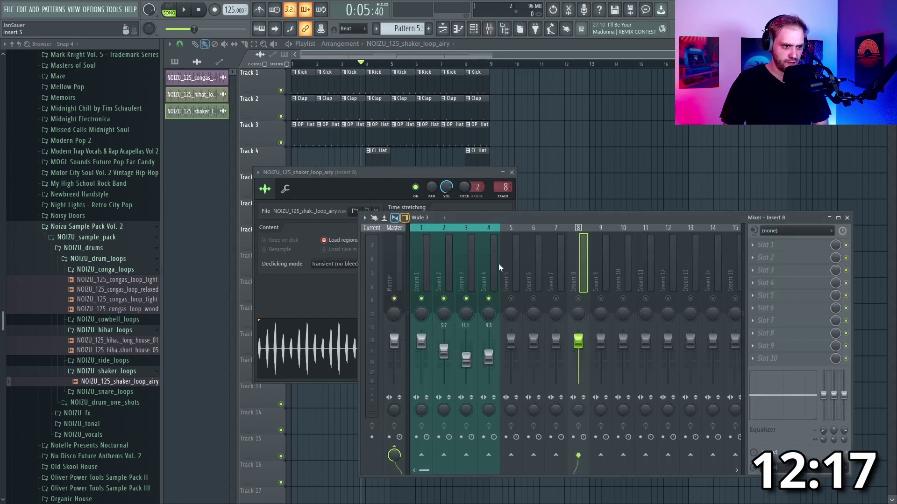
{"action": "left_click", "coordinate": [564, 162]}
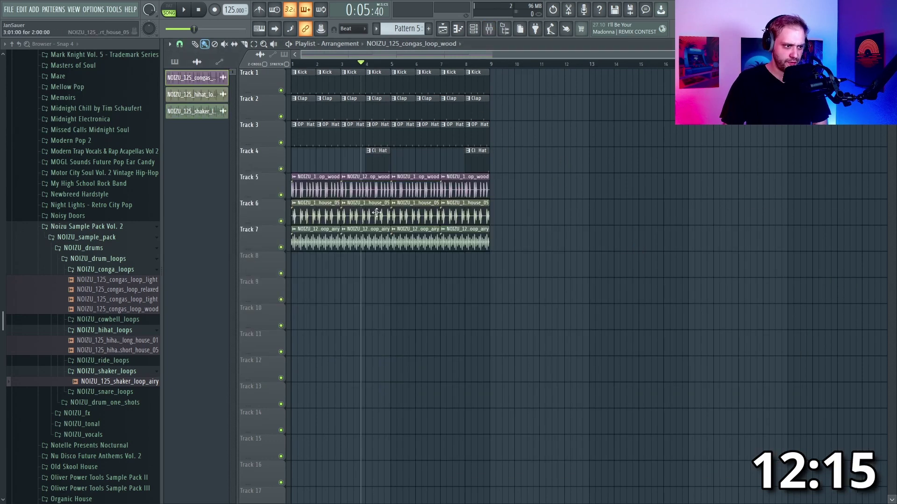
Reassign the wood congas, short_house_05 hi-hat and airy shaker loops to mixer inserts 5, 6 and 7
{"action": "double_click", "coordinate": [393, 202]}
{"action": "left_click", "coordinate": [499, 160]}
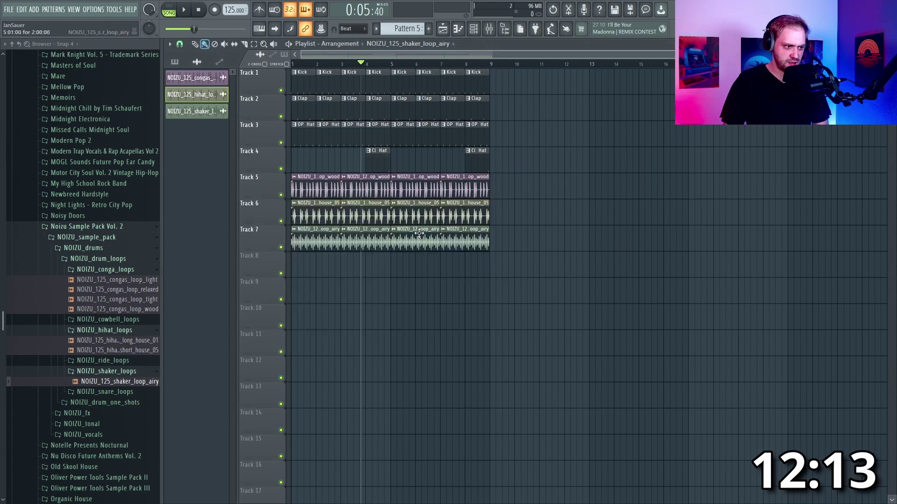
{"action": "double_click", "coordinate": [471, 191]}
{"action": "key", "text": "Escape"}
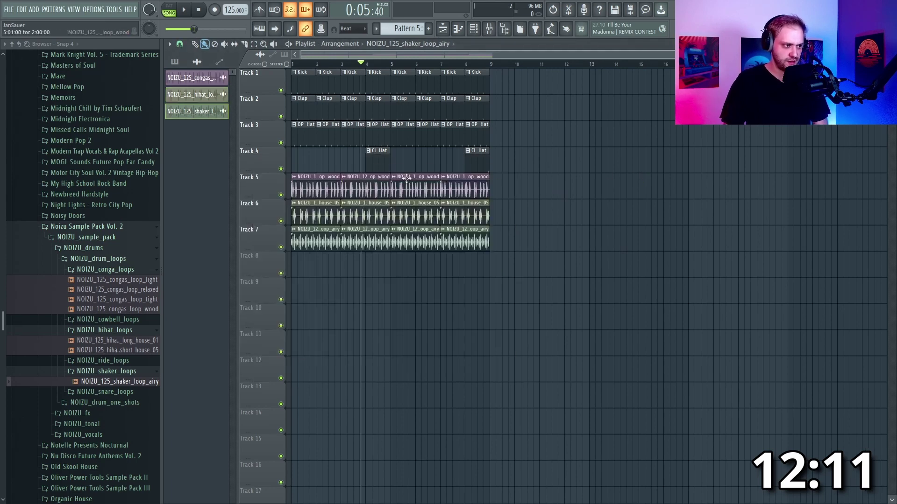
Solo the congas loop's playlist track and color mixer inserts 5 to 7 teal to match inserts 1 to 4
{"action": "left_click", "coordinate": [280, 195], "text": "ctrl"}
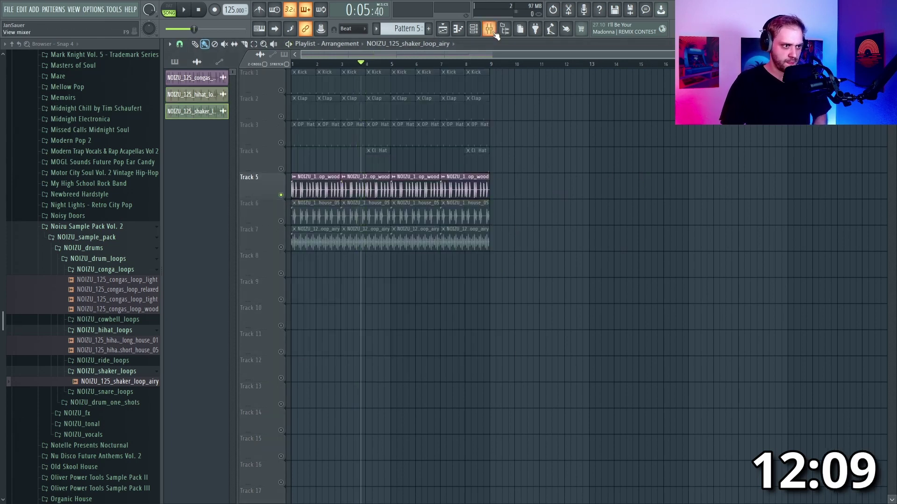
{"action": "key", "text": "F9"}
{"action": "left_click", "coordinate": [517, 265], "text": "shift"}
{"action": "right_click", "coordinate": [552, 261]}
{"action": "left_click", "coordinate": [577, 224]}
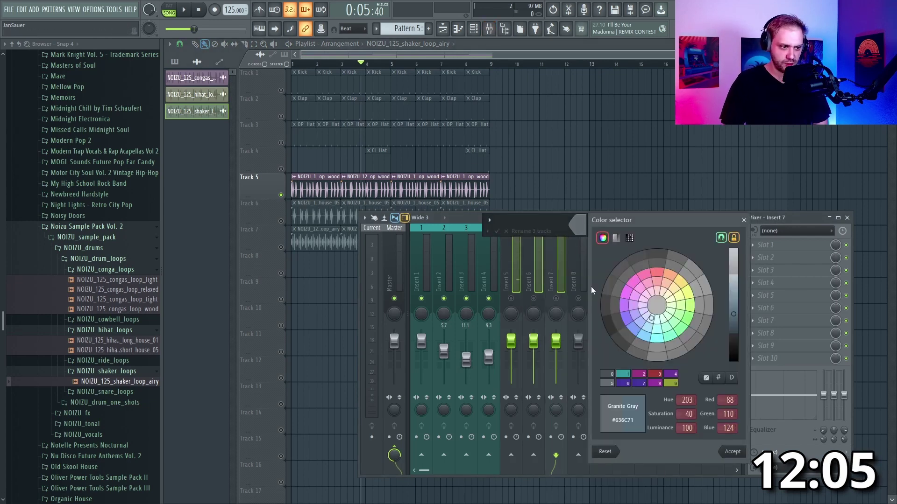
{"action": "left_click", "coordinate": [659, 347]}
{"action": "left_click", "coordinate": [732, 451]}
{"action": "left_click", "coordinate": [497, 258]}
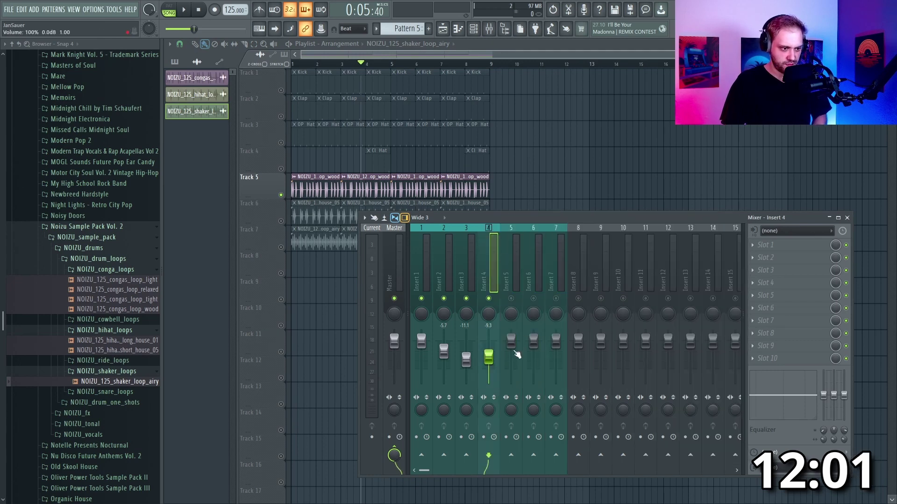
Enable mixer insert 5, lower its volume to -11.9 dB during solo playback, and unsolo the congas track
{"action": "left_click", "coordinate": [511, 320]}
{"action": "left_click_drag", "start_coordinate": [516, 376], "coordinate": [516, 394]}
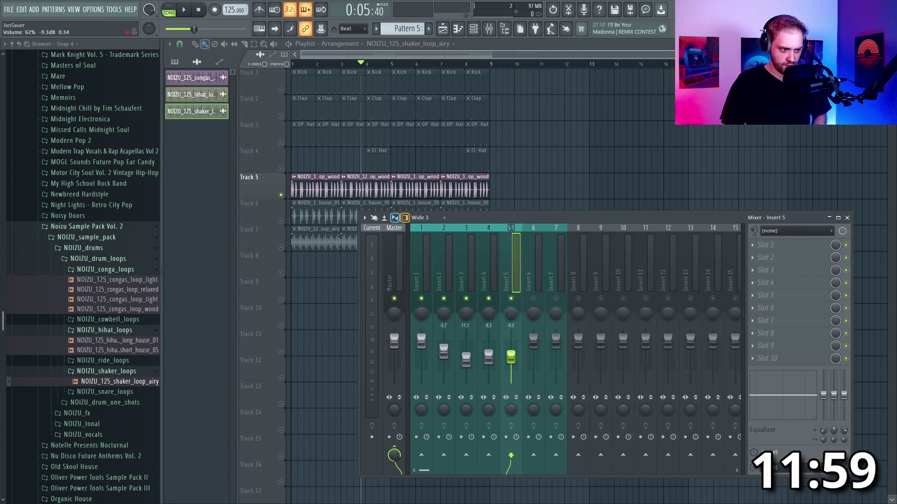
{"action": "key", "text": "space"}
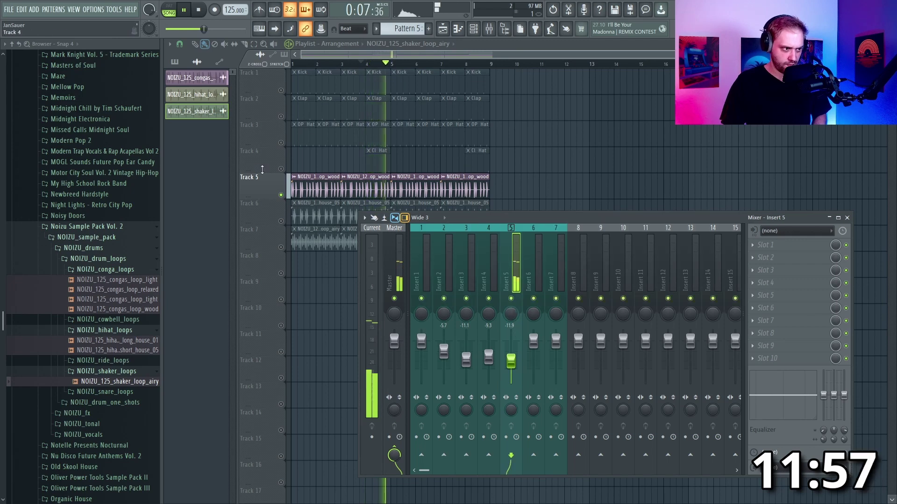
{"action": "key", "text": "space"}
{"action": "key", "text": "F9"}
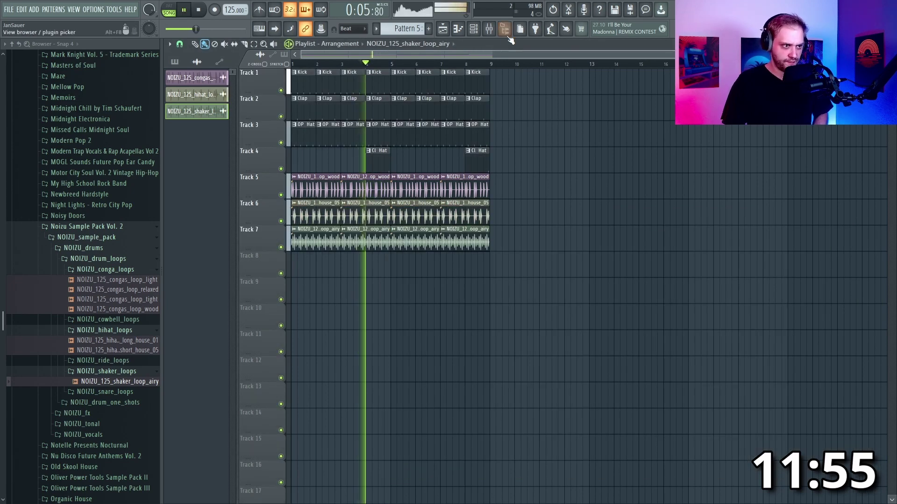
Lower mixer inserts 6 and 7 to -22.5 dB and insert 5 to -19.2 dB while the full arrangement plays
{"action": "key", "text": "F9"}
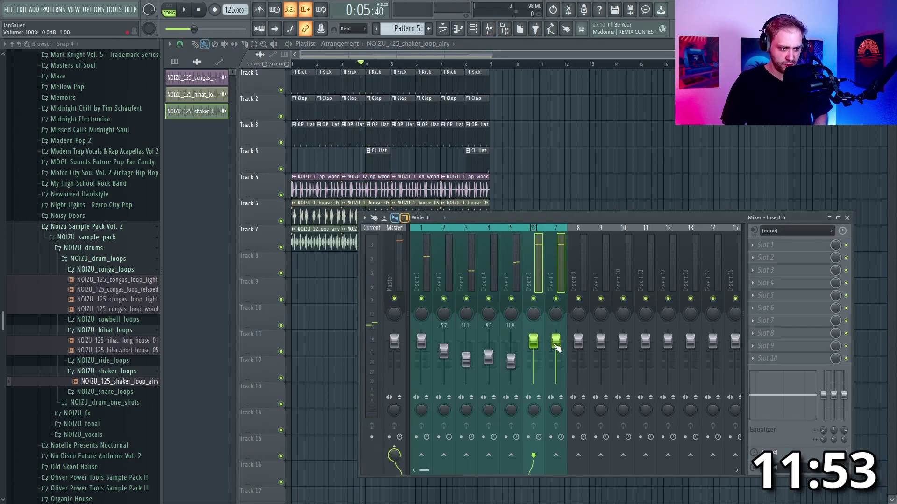
{"action": "key", "text": "space"}
{"action": "left_click_drag", "start_coordinate": [555, 346], "coordinate": [511, 371]}
Solo the percussion loop inserts and pan insert 5 slightly left and insert 6 about 16% right
{"action": "right_click", "coordinate": [511, 298]}
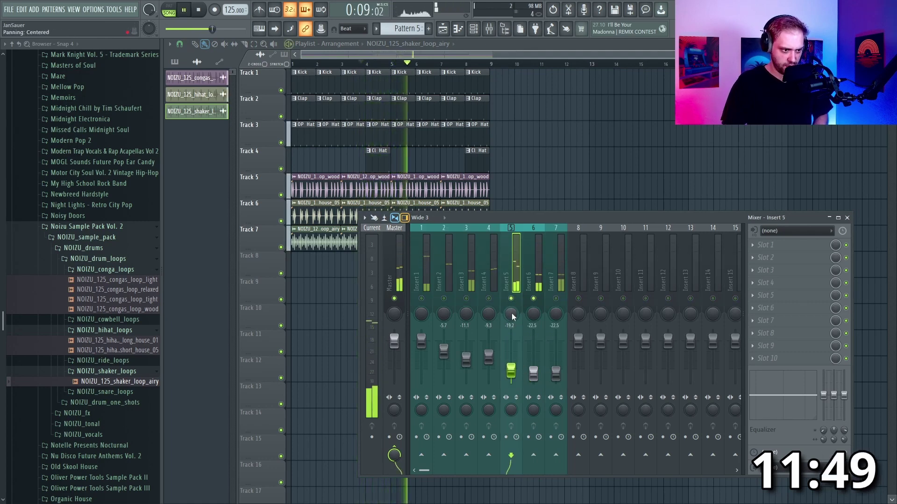
{"action": "left_click_drag", "start_coordinate": [511, 317], "coordinate": [533, 310]}
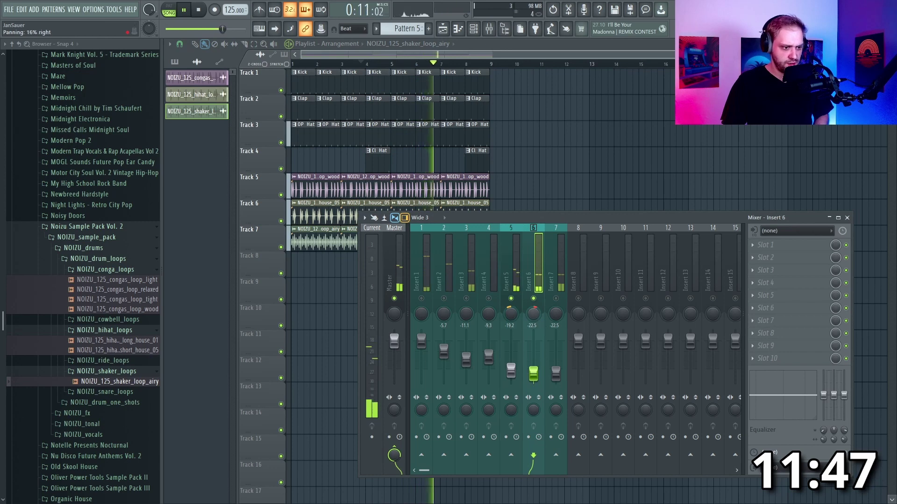
{"action": "left_click", "coordinate": [556, 299]}
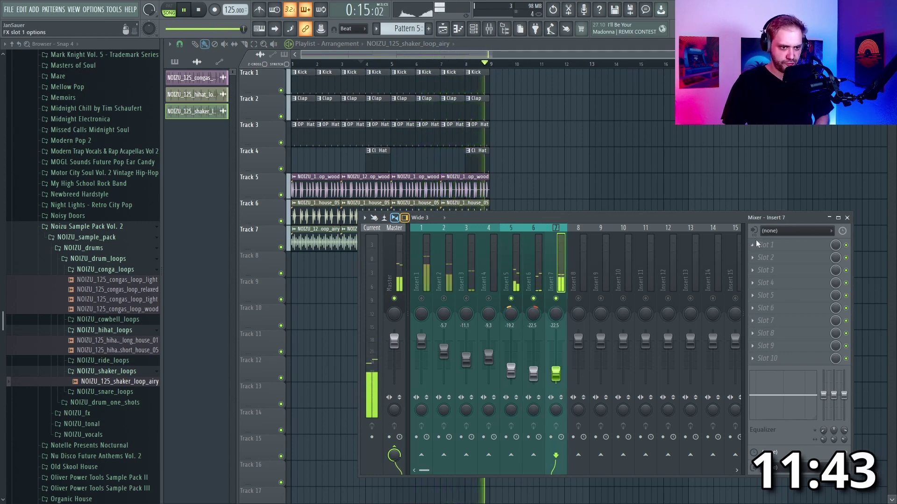
Load PanCake2 on mixer insert 7 with a 1/2 LFO rate and about 68% mix, and unmute the remaining drum inserts
{"action": "left_click", "coordinate": [756, 243]}
{"action": "left_click", "coordinate": [629, 405]}
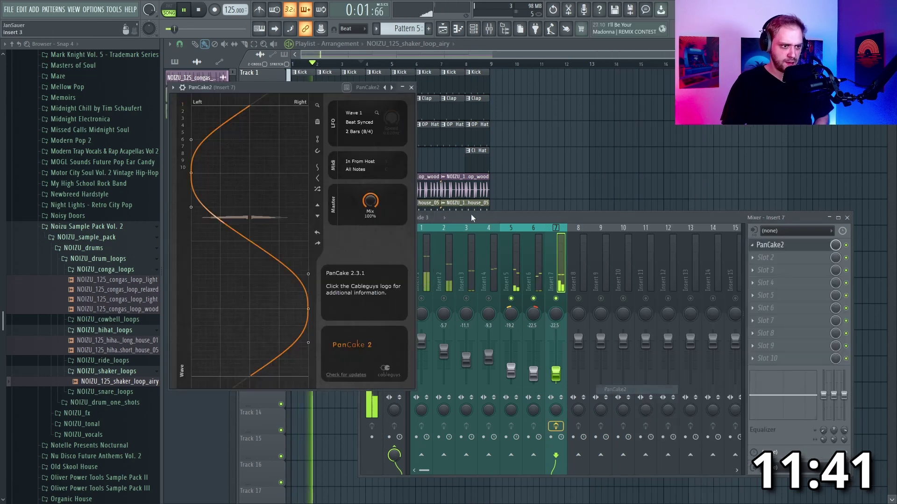
{"action": "left_click", "coordinate": [367, 87]}
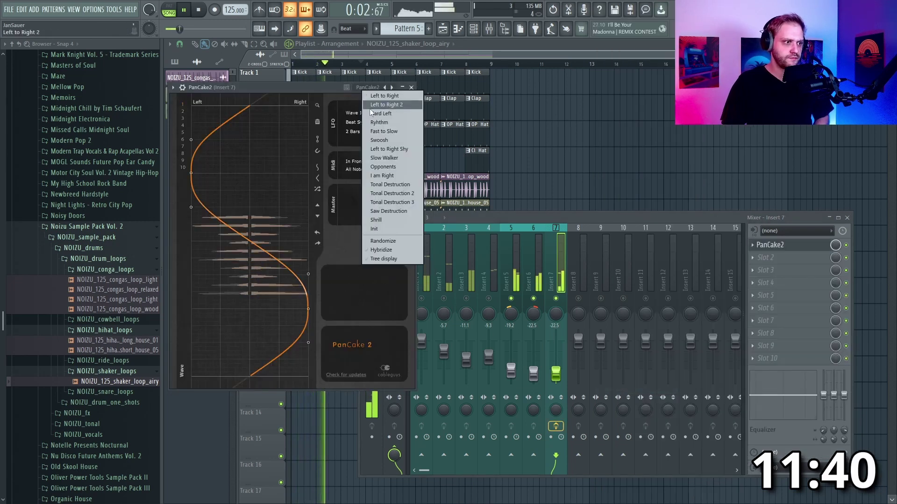
{"action": "left_click", "coordinate": [324, 108]}
{"action": "left_click", "coordinate": [359, 132]}
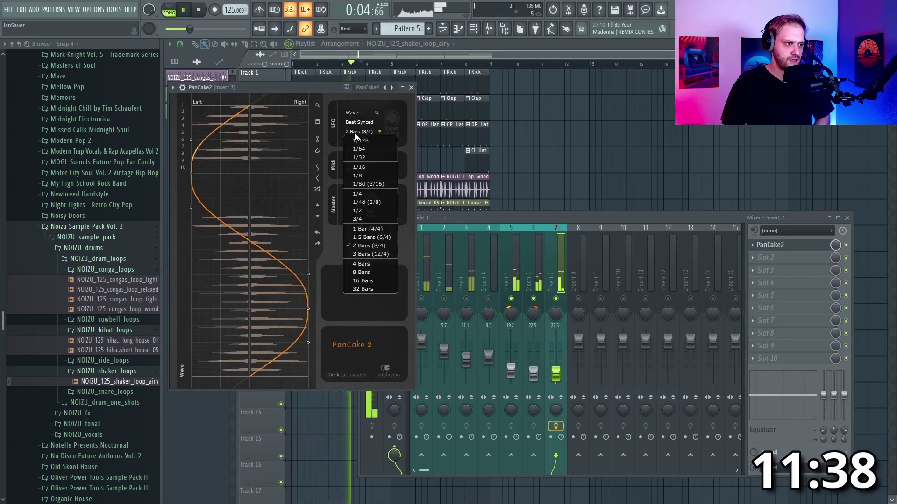
{"action": "left_click", "coordinate": [357, 211]}
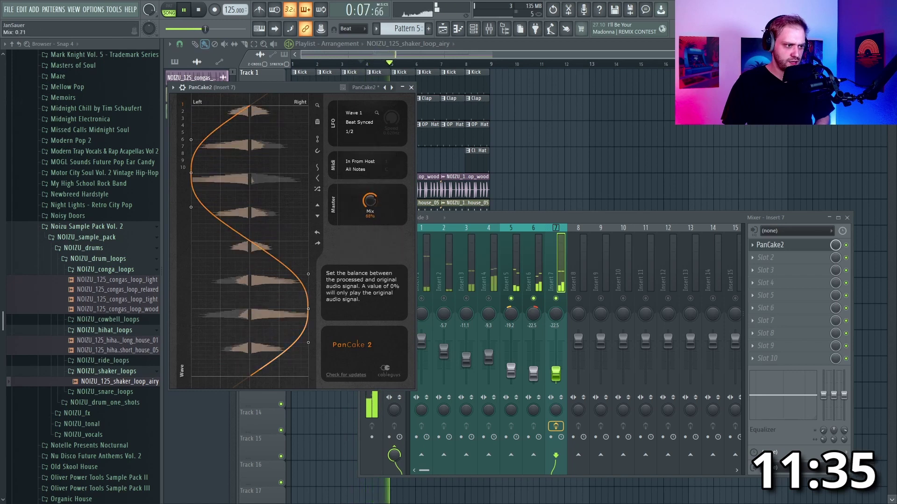
{"action": "left_click", "coordinate": [488, 299]}
{"action": "left_click", "coordinate": [488, 298]}
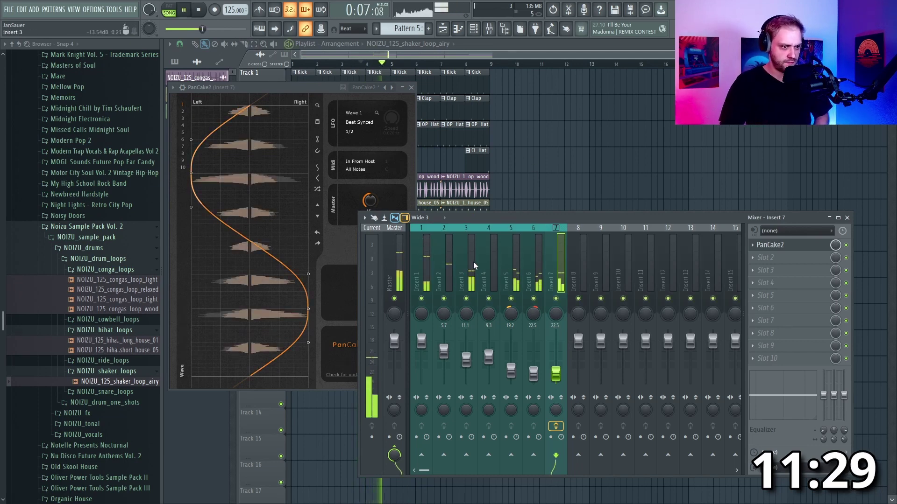
Lower the congas on mixer insert 5 to -24.9 dB, stop playback and close the open plugin and mixer windows
{"action": "left_click", "coordinate": [510, 269]}
{"action": "left_click_drag", "start_coordinate": [511, 371], "coordinate": [510, 376]}
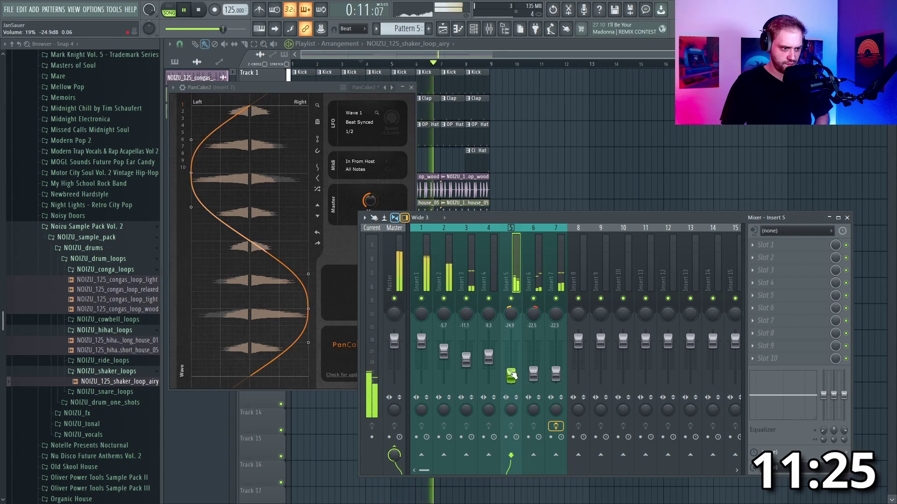
{"action": "key", "text": "space"}
{"action": "key", "text": "F12"}
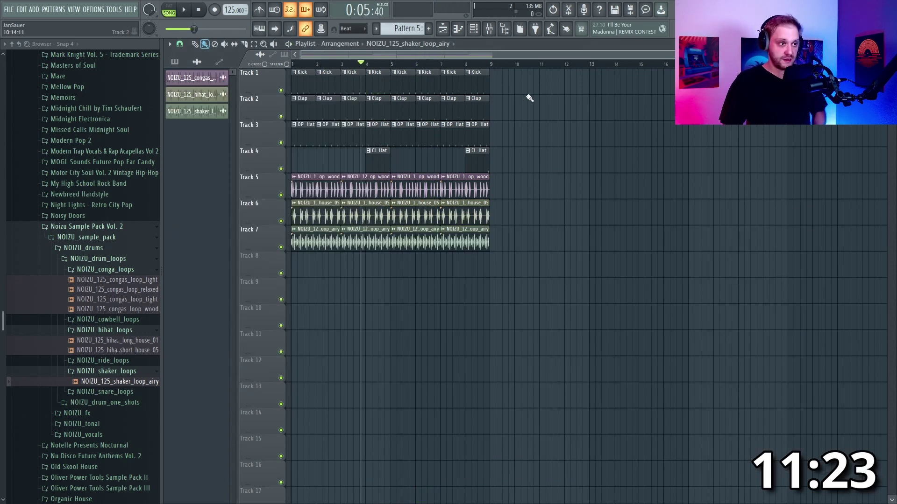
Name pattern 5 "Bass" and place it at bar 1 of Track 8
{"action": "left_click", "coordinate": [428, 31]}
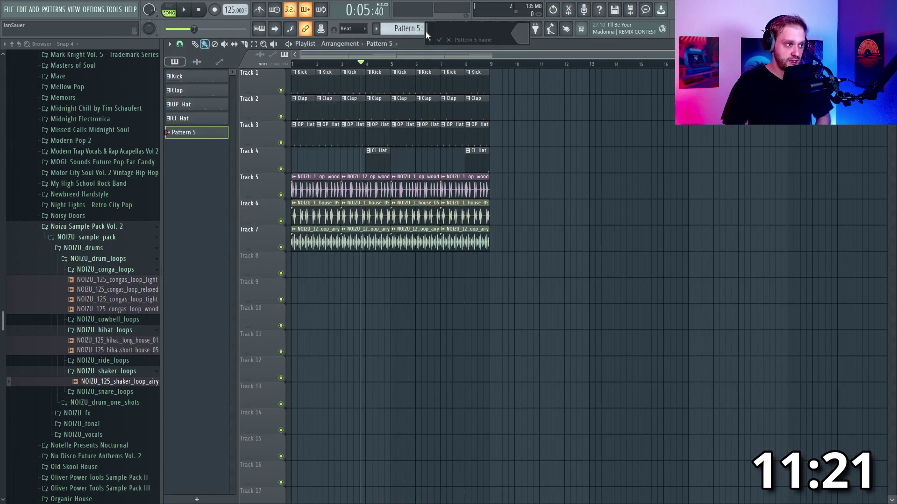
{"action": "type", "text": "Bass"}
{"action": "key", "text": "Return"}
{"action": "left_click", "coordinate": [348, 269]}
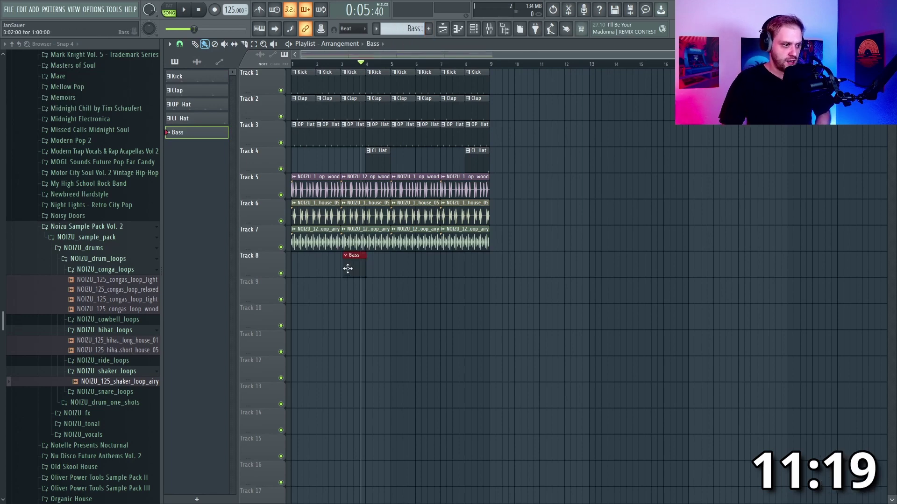
Add a Serum channel to the channel rack and load its BA Deep Sync [BS] bass preset
{"action": "left_click", "coordinate": [473, 29]}
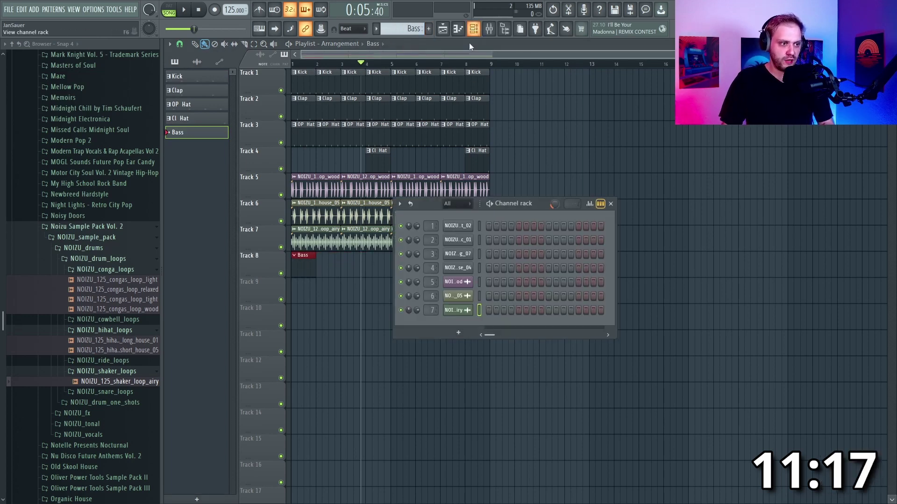
{"action": "left_click", "coordinate": [458, 334]}
{"action": "left_click", "coordinate": [544, 105]}
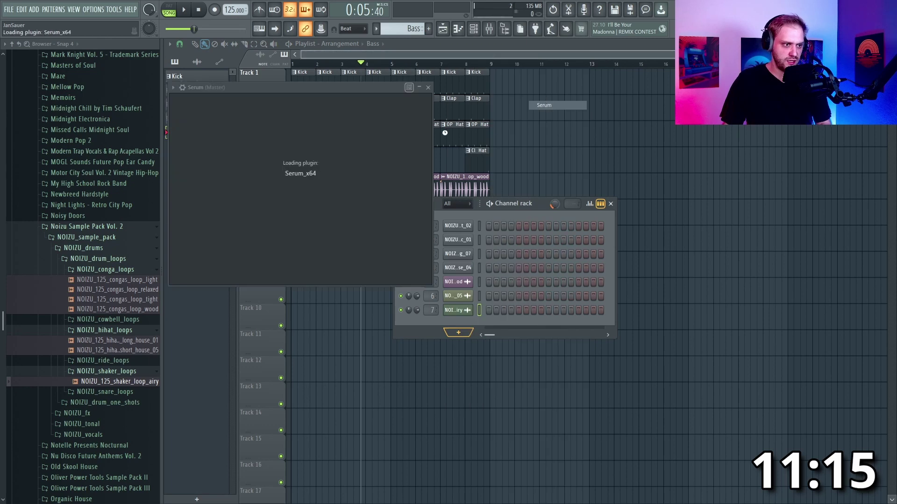
{"action": "left_click", "coordinate": [411, 101]}
{"action": "mouse_move", "coordinate": [411, 123]}
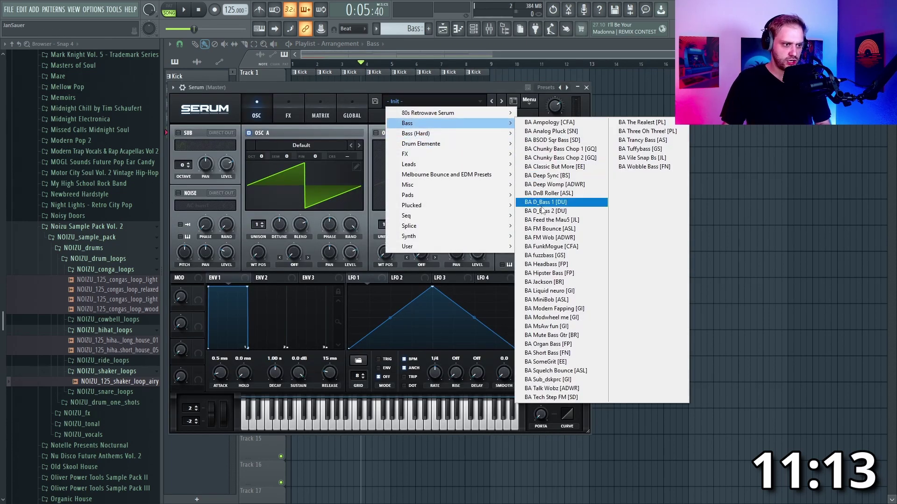
{"action": "left_click", "coordinate": [569, 176]}
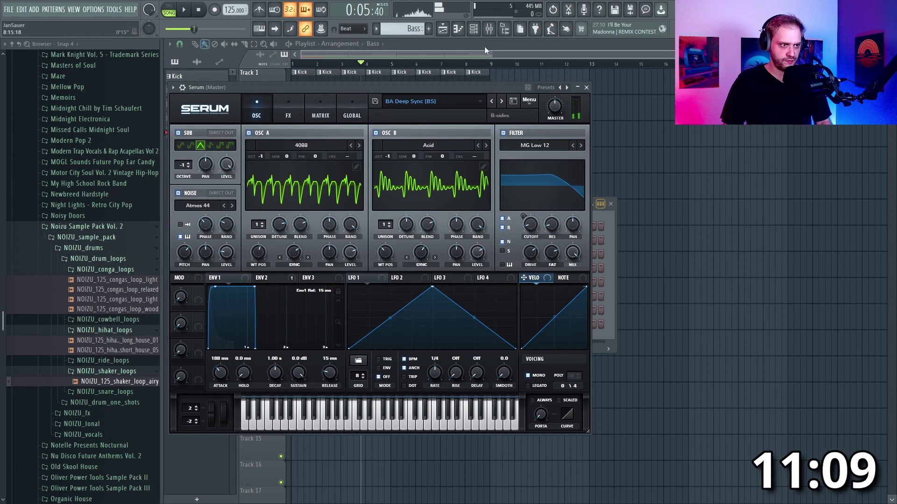
Route the Serum channel to mixer insert 9 and show the insert in the mixer
{"action": "left_click", "coordinate": [473, 29]}
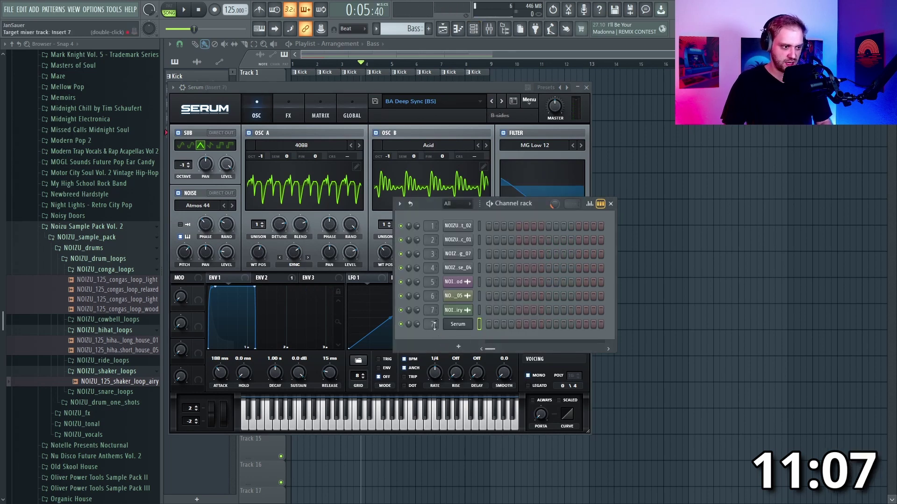
{"action": "left_click", "coordinate": [489, 29]}
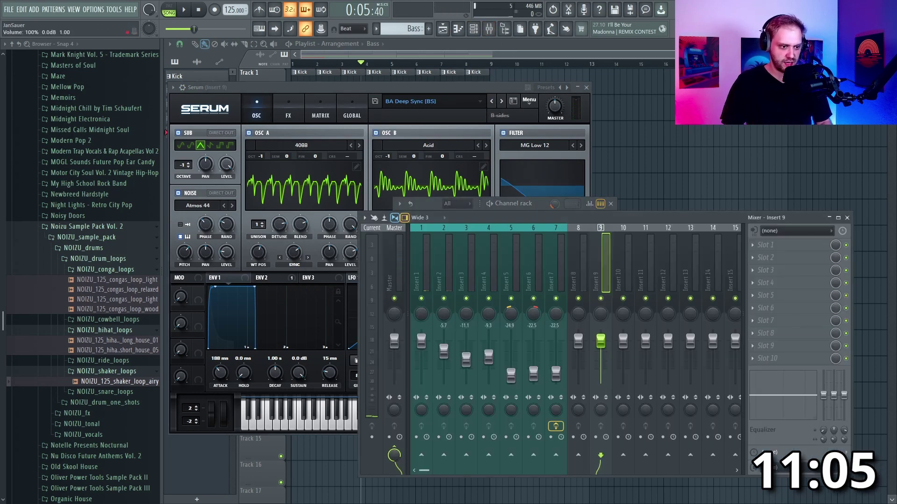
Lower mixer insert 9 to -12.3 dB and color it red
{"action": "right_click", "coordinate": [614, 366]}
{"action": "left_click", "coordinate": [621, 232]}
{"action": "left_click", "coordinate": [619, 229]}
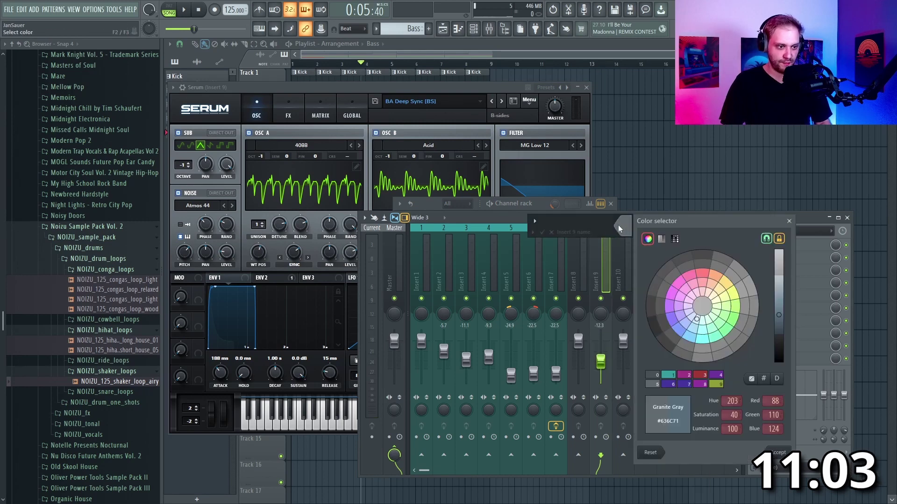
{"action": "left_click", "coordinate": [702, 273]}
{"action": "left_click", "coordinate": [768, 451]}
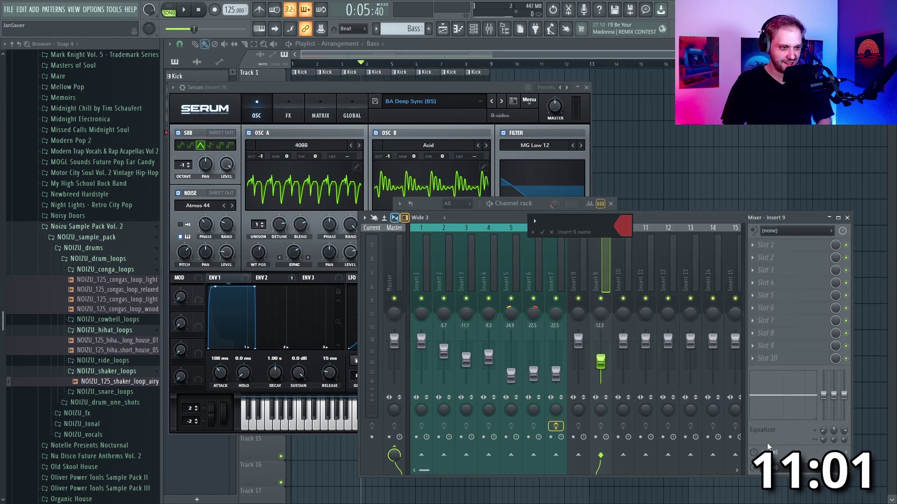
{"action": "key", "text": "Return"}
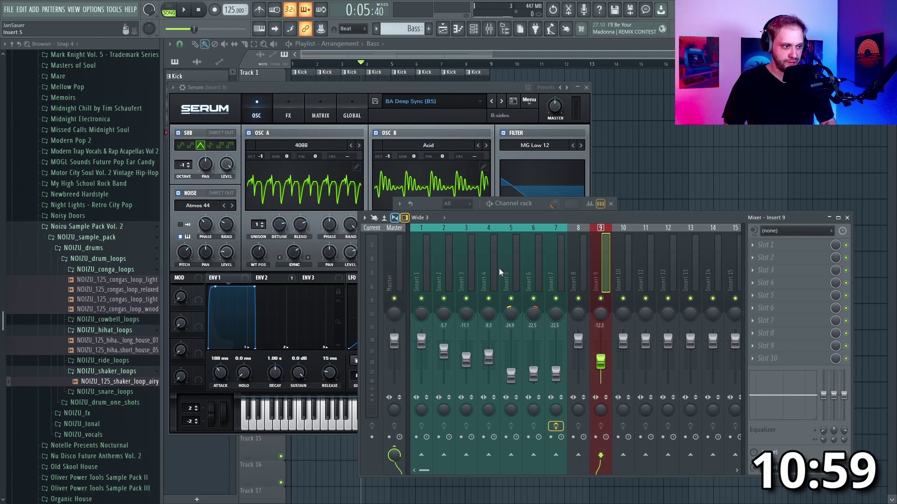
Audition Serum's following bass presets, settle on BA D_Bass 1 [DU] and close the open windows
{"action": "left_click", "coordinate": [502, 100]}
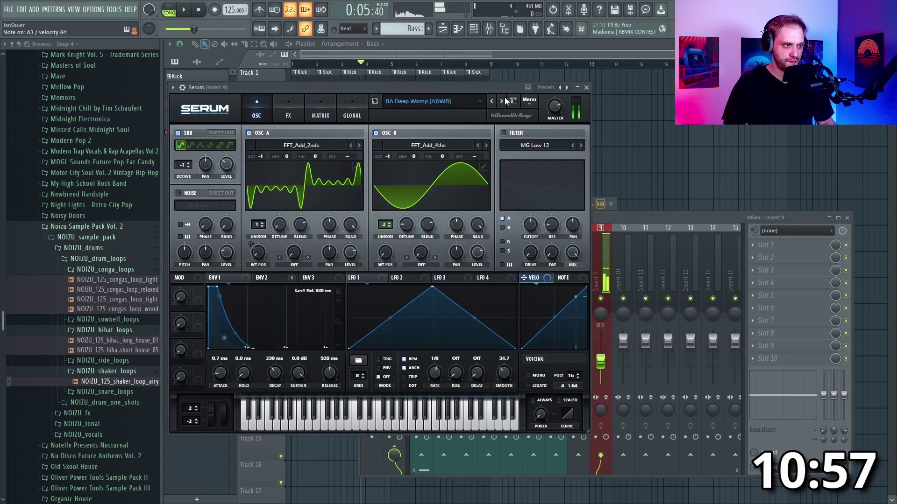
{"action": "left_click", "coordinate": [504, 98]}
{"action": "left_click", "coordinate": [504, 98]}
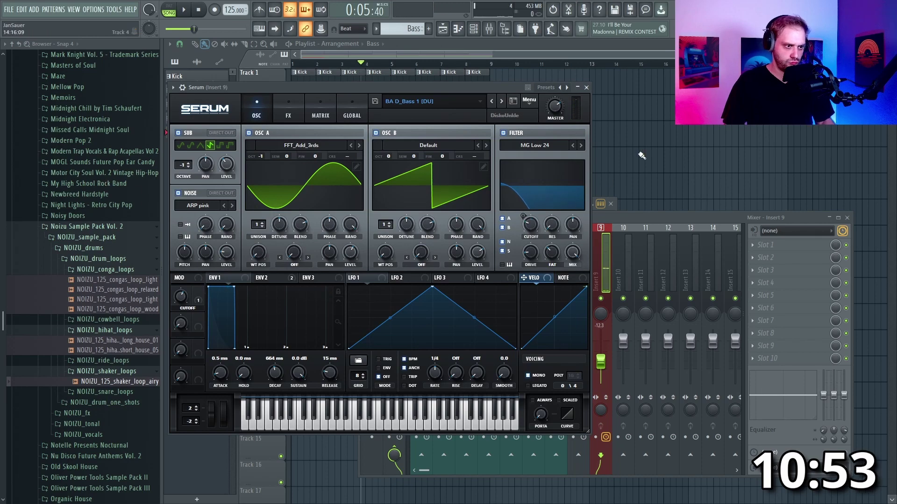
{"action": "key", "text": "F12"}
Add the D# Minor scale from the Edward Sour - Basic Scales pack's Minor Scales (Natural) folder to the Bass pattern
{"action": "scroll", "coordinate": [24, 210], "scroll_direction": "up", "scroll_amount": 20}
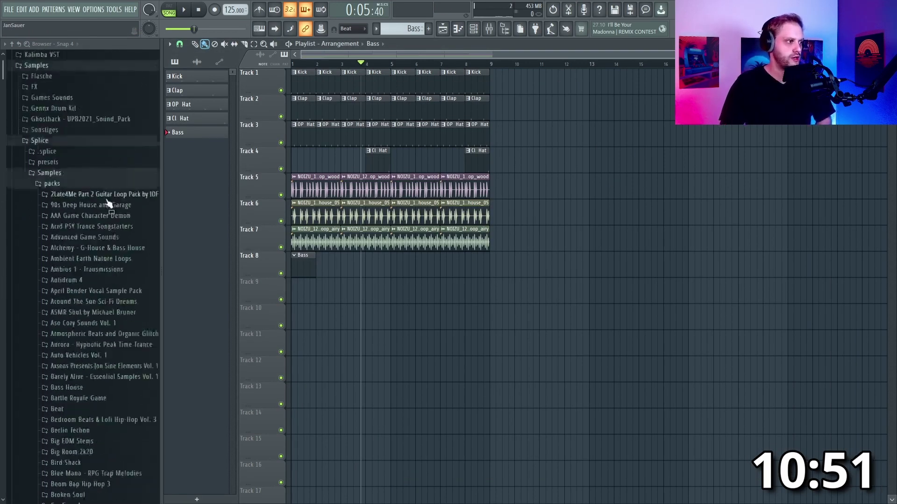
{"action": "left_click", "coordinate": [46, 239]}
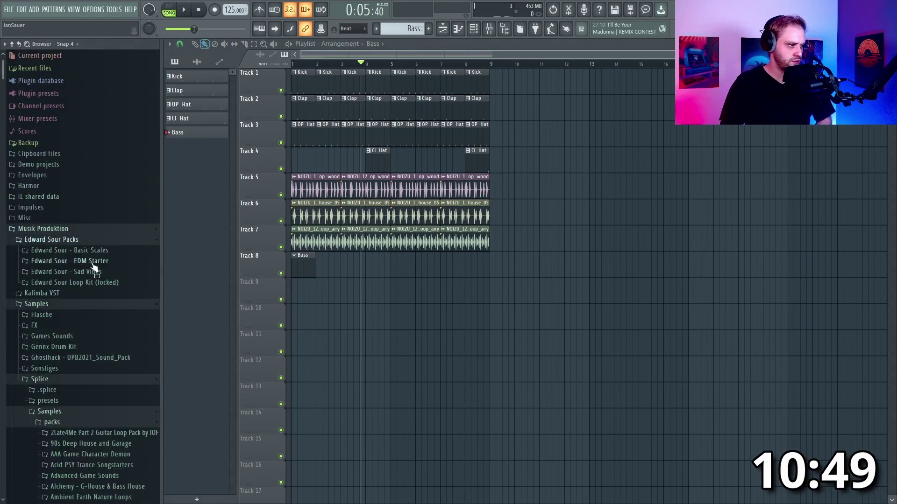
{"action": "left_click", "coordinate": [106, 253]}
{"action": "left_click", "coordinate": [95, 273]}
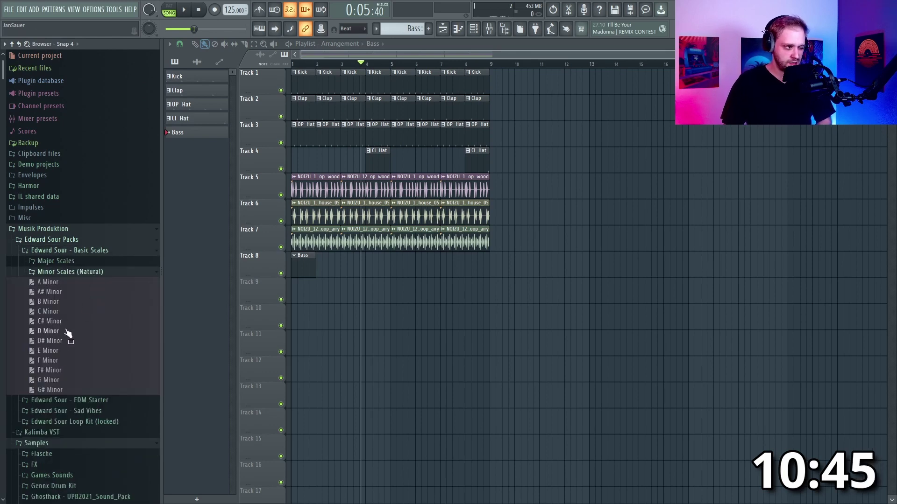
{"action": "left_click_drag", "start_coordinate": [86, 342], "coordinate": [462, 221]}
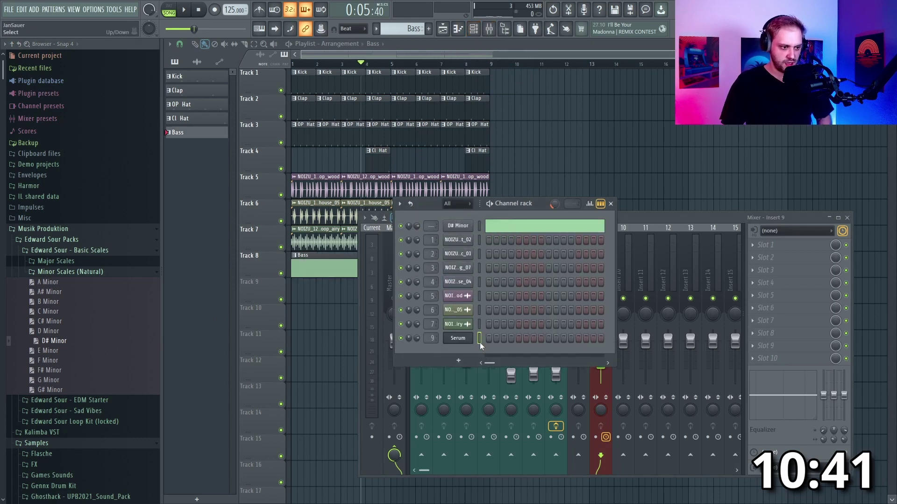
Start Serum's bass melody in the piano roll with A#3 on step 1, B3 on step 4 and D#4 on step 6
{"action": "left_click", "coordinate": [458, 32]}
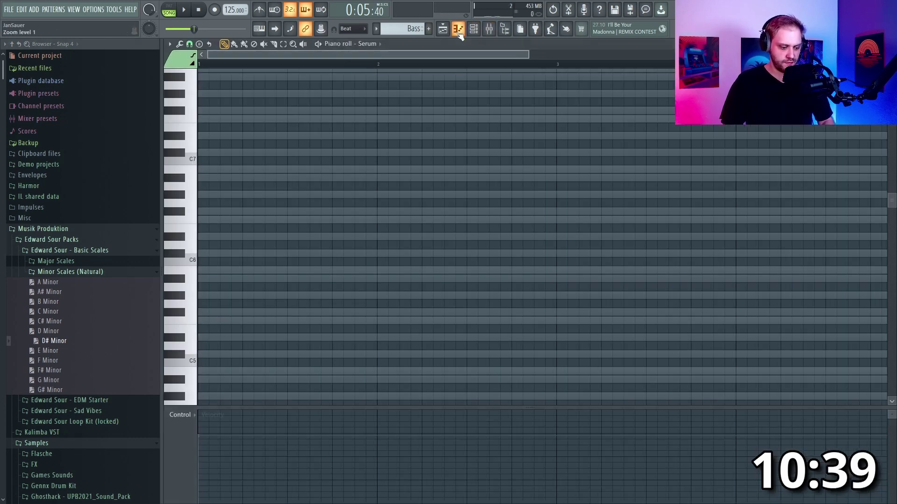
{"action": "scroll", "coordinate": [294, 297], "scroll_direction": "down", "scroll_amount": 10}
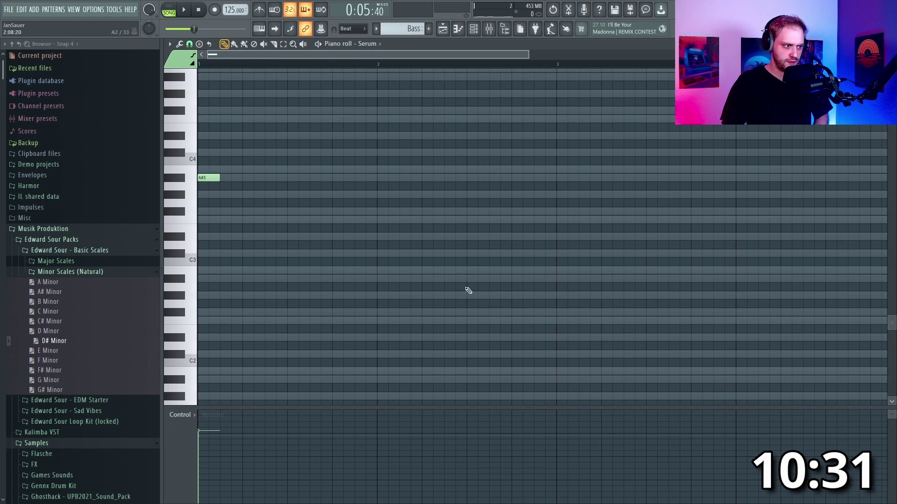
{"action": "key", "text": "space"}
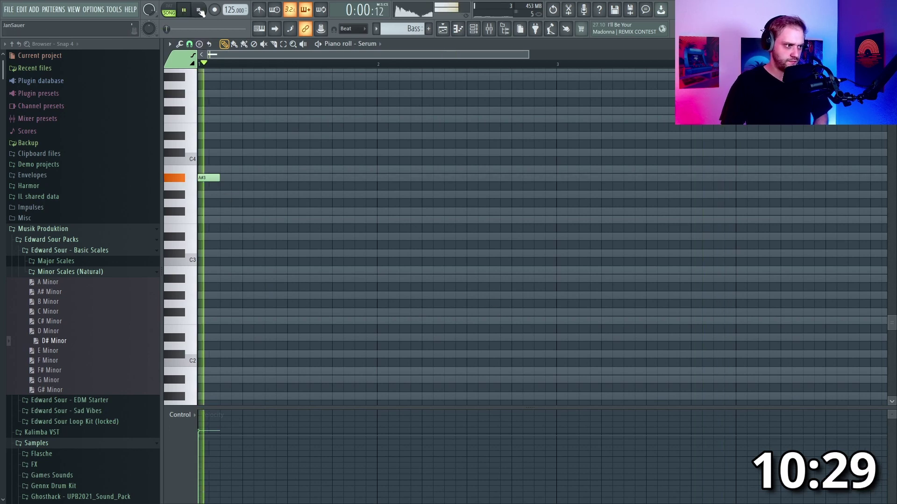
{"action": "left_click", "coordinate": [199, 10]}
{"action": "key", "text": "space"}
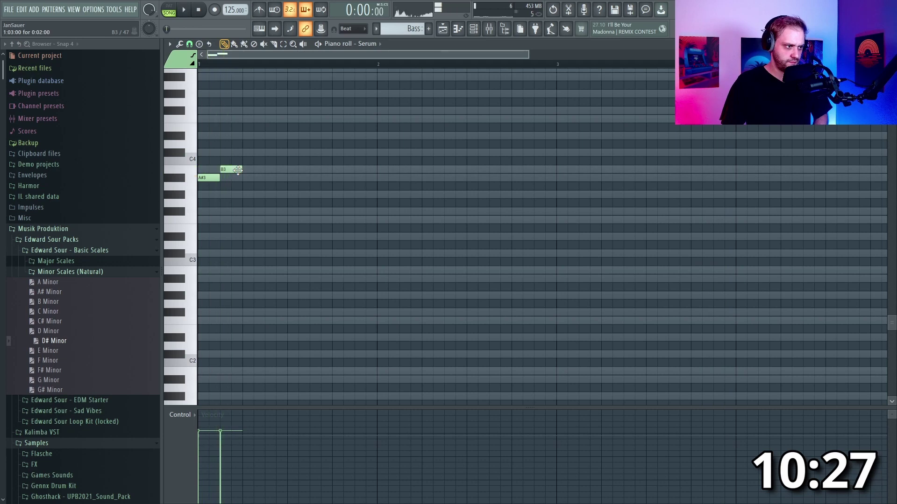
{"action": "left_click_drag", "start_coordinate": [225, 169], "coordinate": [248, 153]}
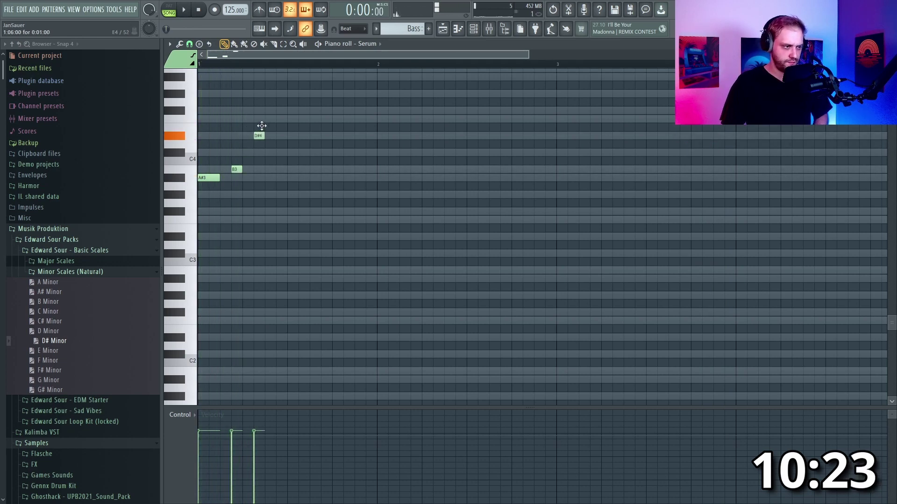
Continue the bar 1 bass melody with B3 on step 7, A#3 on step 9 and B3 on step 11
{"action": "key", "text": "space"}
{"action": "key", "text": "space"}
{"action": "left_click", "coordinate": [270, 169]}
{"action": "key", "text": "space"}
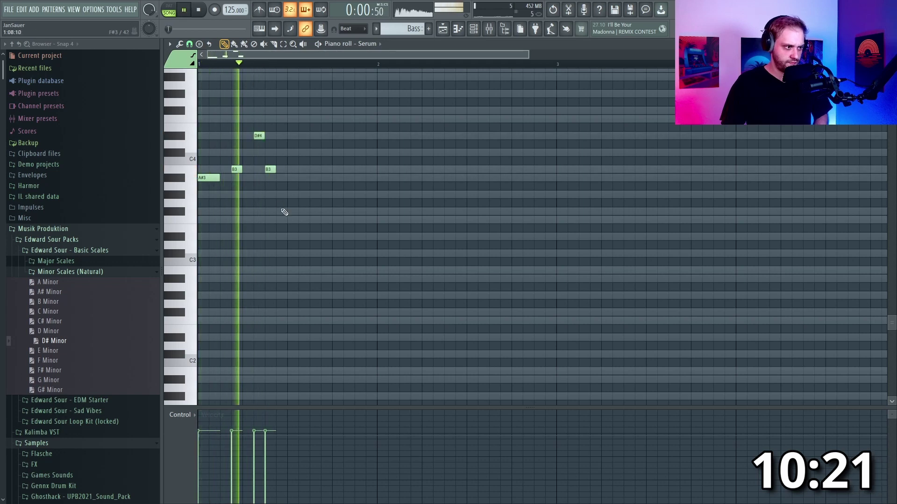
{"action": "key", "text": "space"}
{"action": "left_click", "coordinate": [280, 178]}
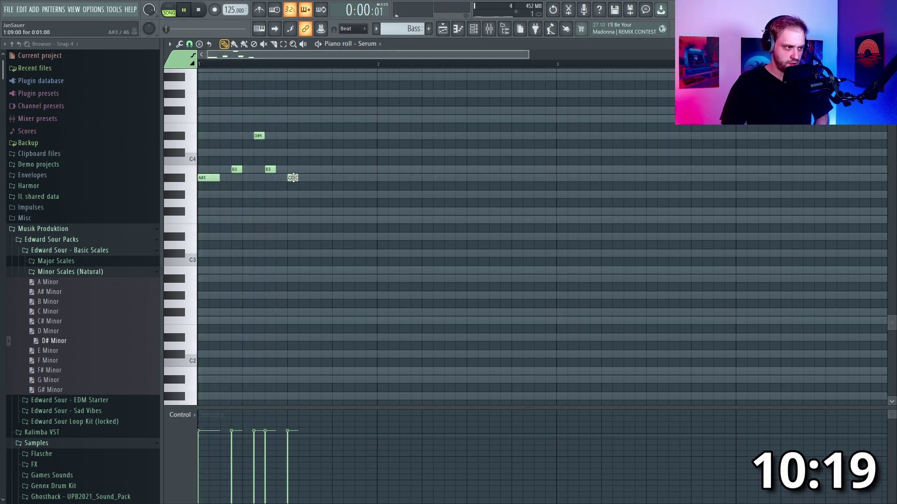
{"action": "left_click", "coordinate": [314, 169]}
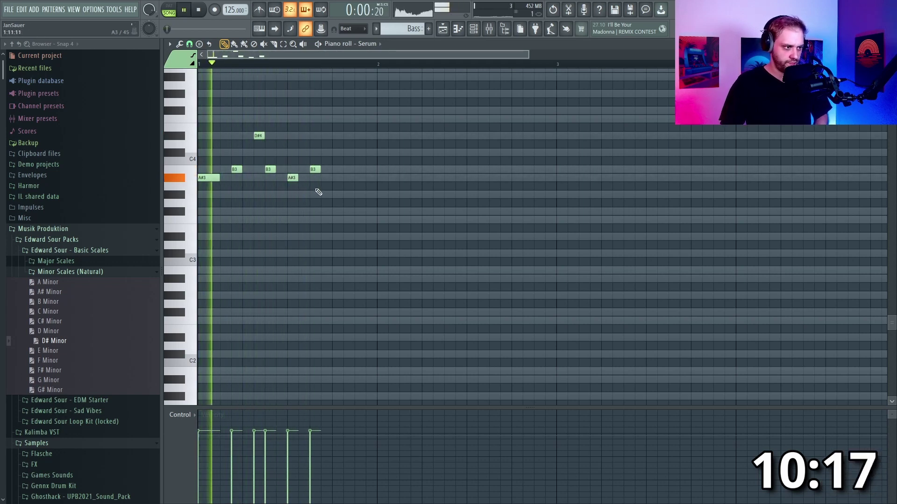
Close the first bar of the bass melody with B3 on step 14 and A#3 on step 15, and play it back
{"action": "key", "text": "space"}
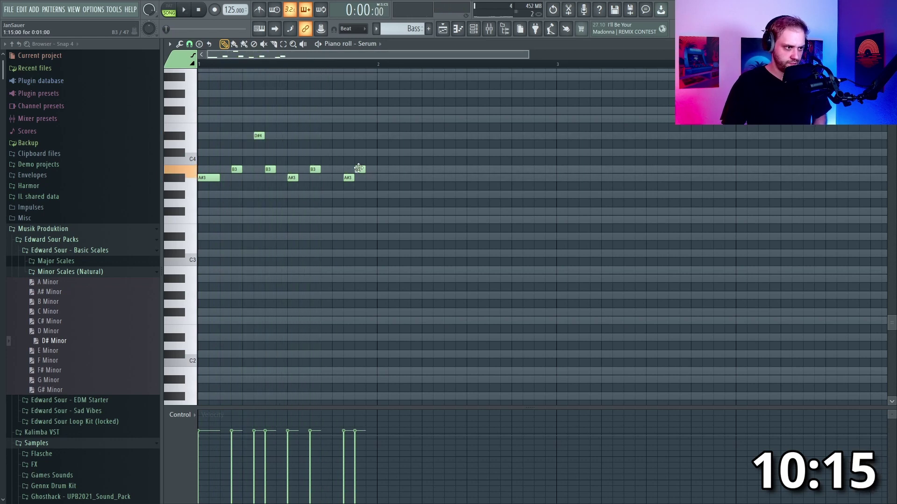
{"action": "key", "text": "space"}
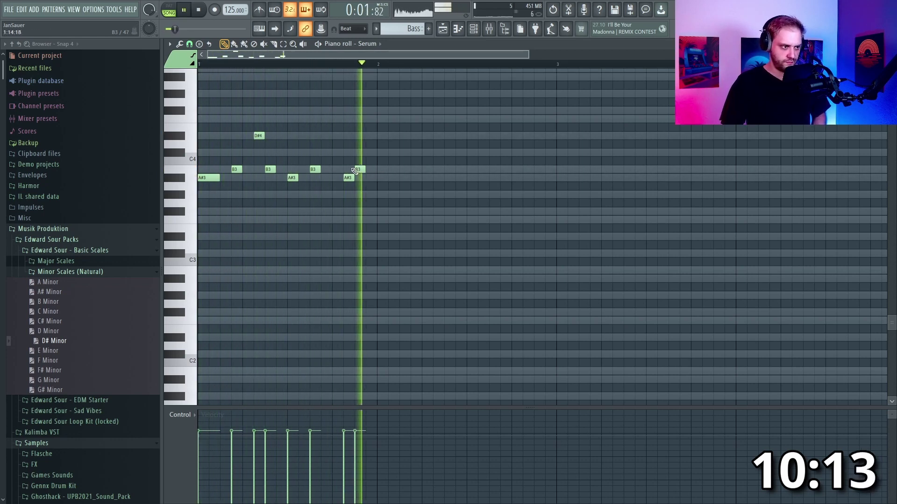
{"action": "key", "text": "space"}
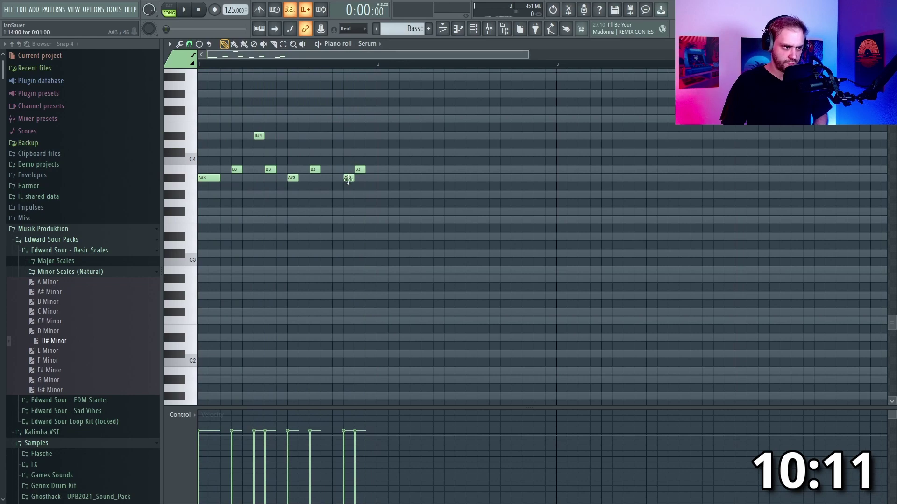
{"action": "left_click_drag", "start_coordinate": [360, 170], "coordinate": [360, 178]}
{"action": "key", "text": "space"}
{"action": "scroll", "coordinate": [362, 183], "scroll_direction": "down", "scroll_amount": 3, "text": "ctrl"}
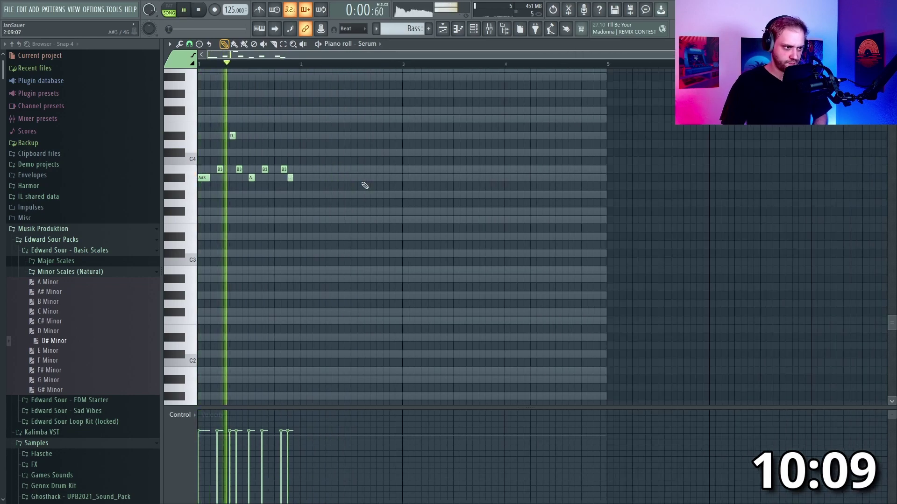
Duplicate all bass notes of bar 1 into bar 2, clear the selection and play the result
{"action": "key", "text": "space"}
{"action": "key", "text": "ctrl+a"}
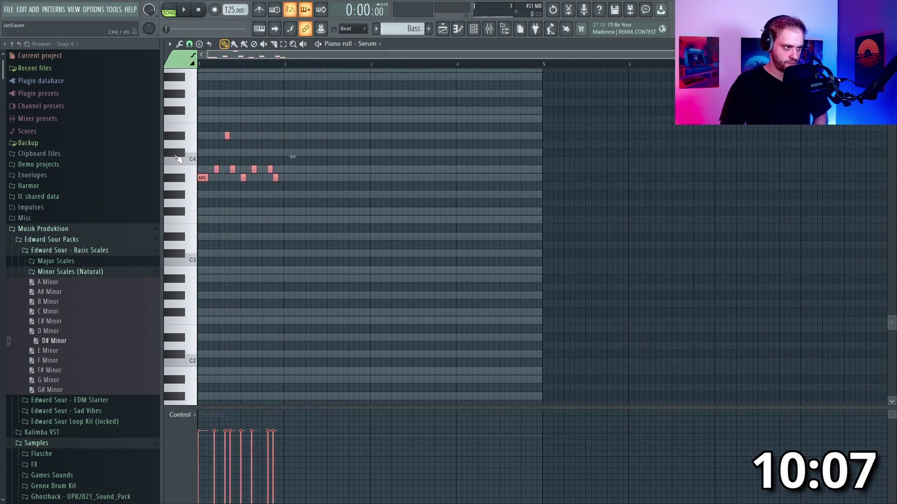
{"action": "key", "text": "ctrl+b"}
{"action": "key", "text": "ctrl+d"}
{"action": "key", "text": "space"}
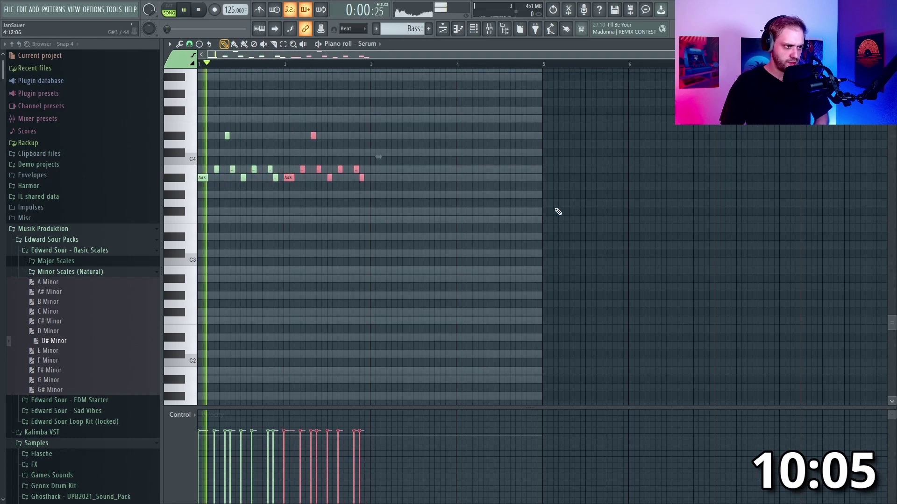
Raise the last bass note of bar 2 to C#4
{"action": "scroll", "coordinate": [403, 183], "scroll_direction": "up", "scroll_amount": 3, "text": "ctrl"}
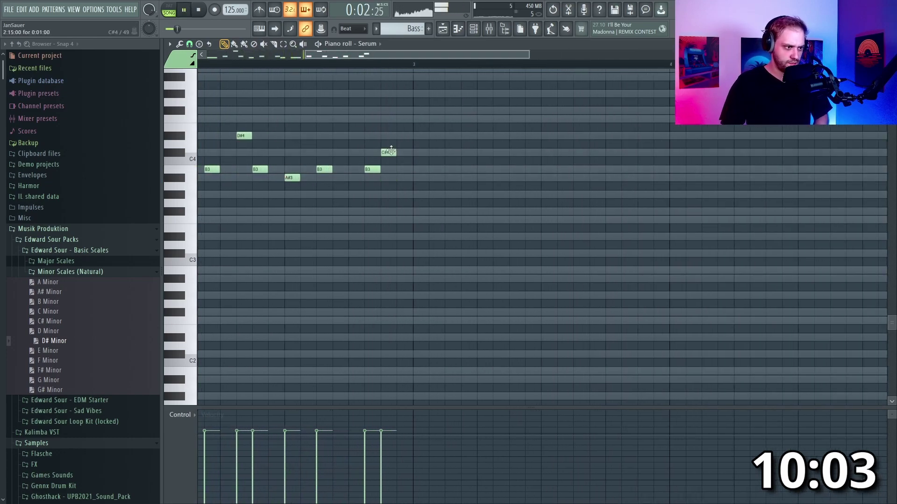
{"action": "key", "text": "space"}
{"action": "scroll", "coordinate": [419, 88], "scroll_direction": "down", "scroll_amount": 3, "text": "ctrl"}
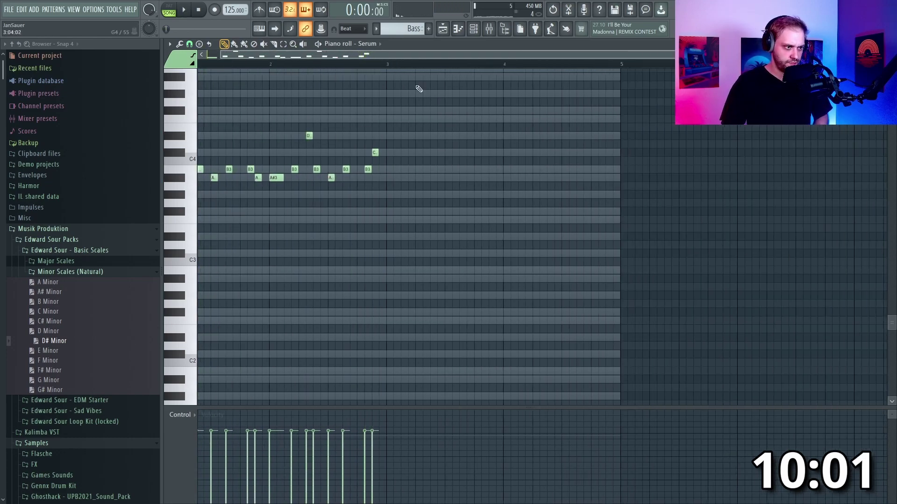
Remove the guide notes of the D# Minor channel from the Bass pattern
{"action": "key", "text": "ctrl+z"}
{"action": "key", "text": "F6"}
{"action": "left_click", "coordinate": [554, 228]}
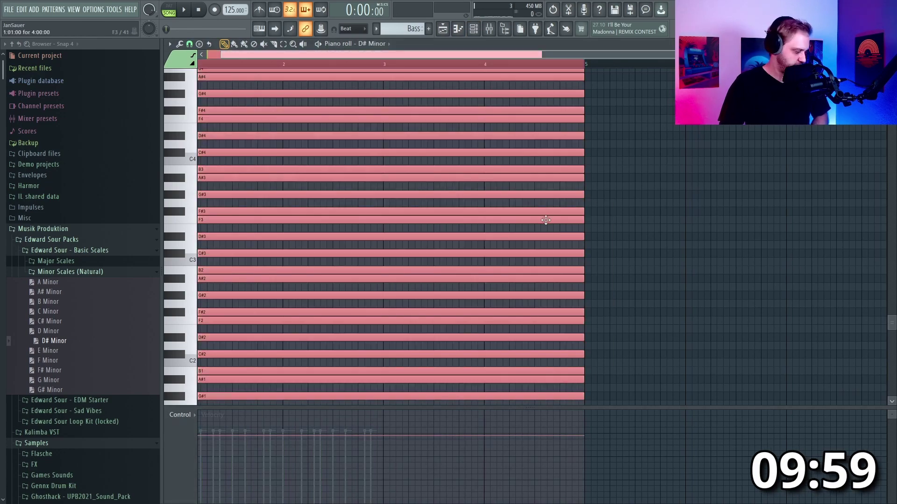
{"action": "key", "text": "ctrl+z"}
Repeat the two-bar Bass clip on playlist Track 8 until it fills the eight-bar arrangement
{"action": "left_click", "coordinate": [443, 29]}
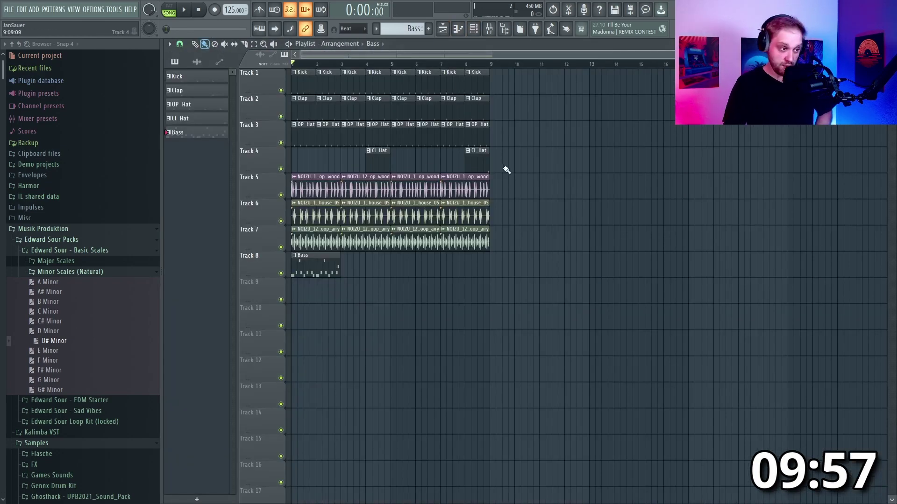
{"action": "key", "text": "ctrl+b"}
{"action": "key", "text": "ctrl+b"}
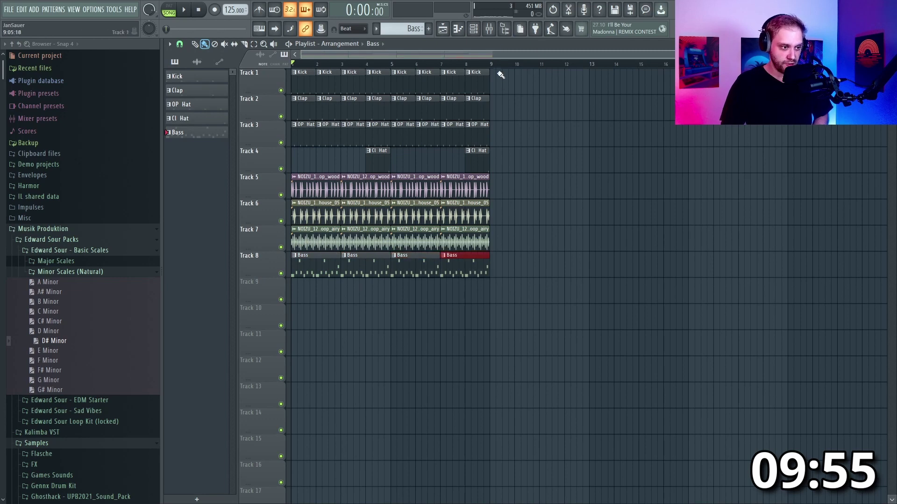
Raise mixer insert 9 to -8.3 dB and add Fruity Parametric EQ 2 to its first effect slot
{"action": "left_click", "coordinate": [505, 29]}
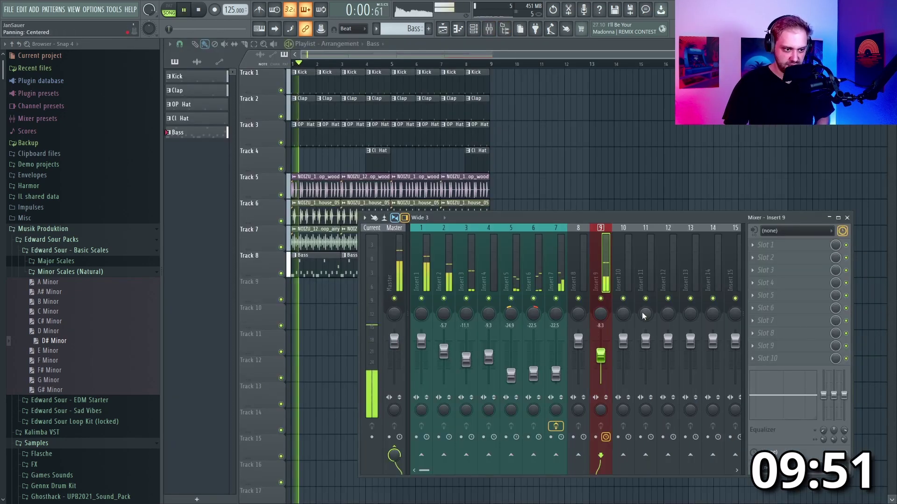
{"action": "left_click", "coordinate": [762, 245]}
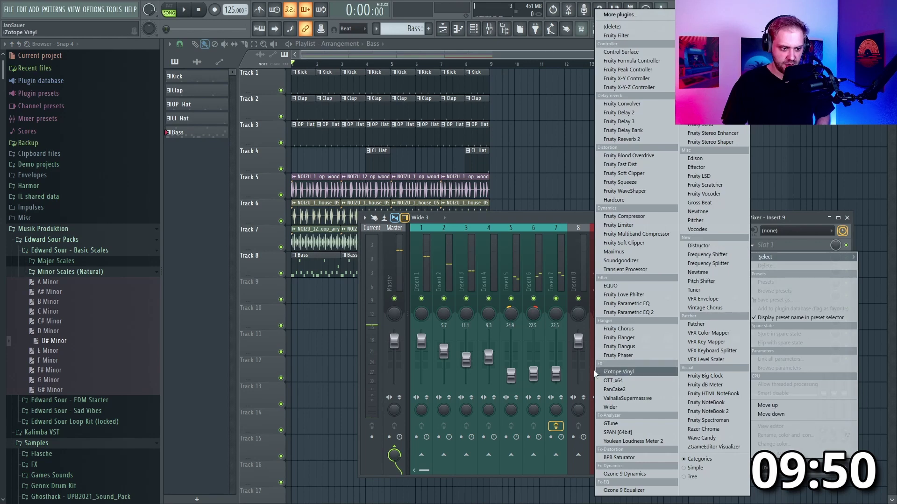
{"action": "left_click", "coordinate": [647, 313]}
Load the 20Hz + 18kHz cut EQ preset and lower the band 7 low-pass to about 11.3 kHz during playback
{"action": "left_click", "coordinate": [491, 137]}
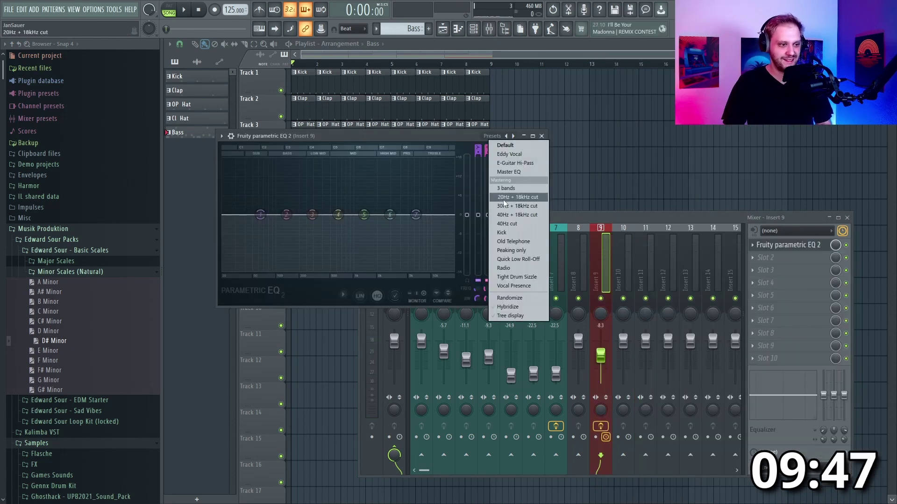
{"action": "left_click", "coordinate": [509, 197]}
{"action": "key", "text": "space"}
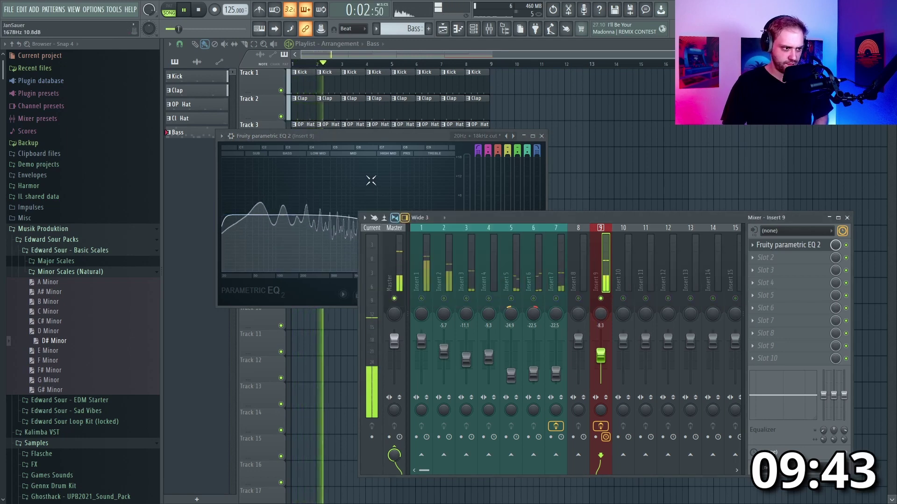
{"action": "left_click_drag", "start_coordinate": [421, 214], "coordinate": [423, 215]}
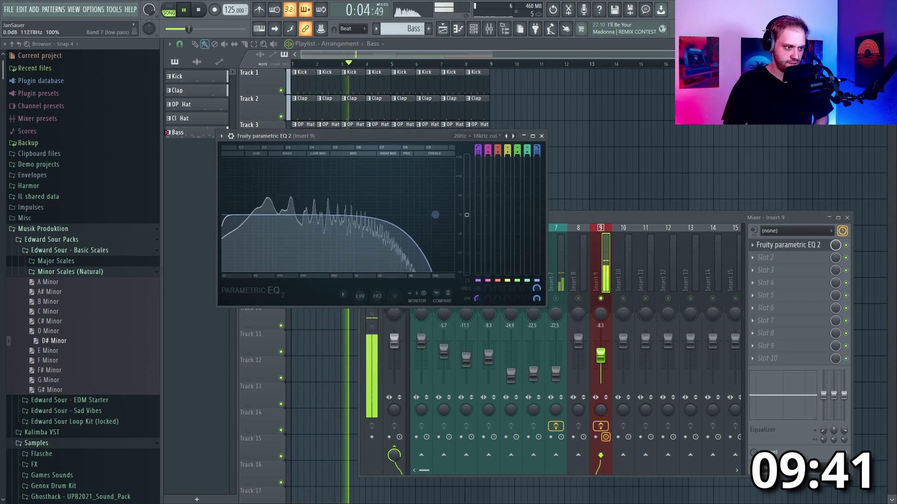
Add Gross Beat to the second effect slot of insert 9 and load its Basic Sidechain preset
{"action": "left_click", "coordinate": [764, 256]}
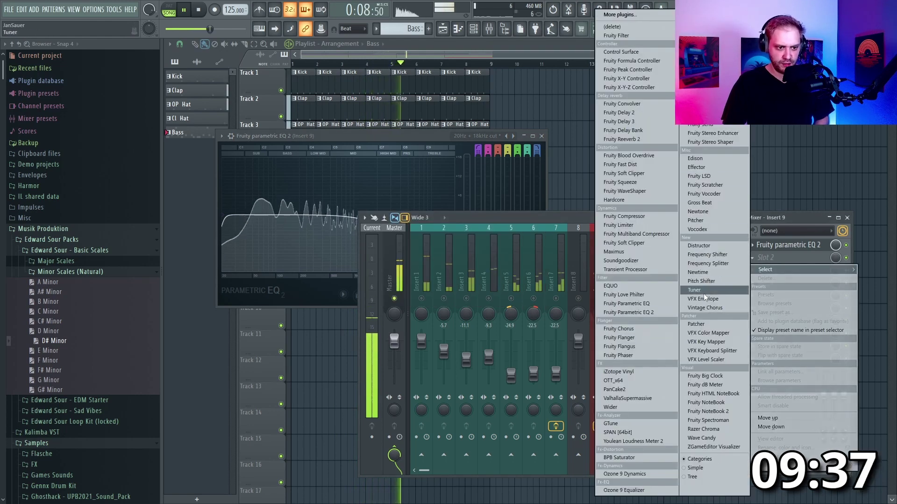
{"action": "key", "text": "g"}
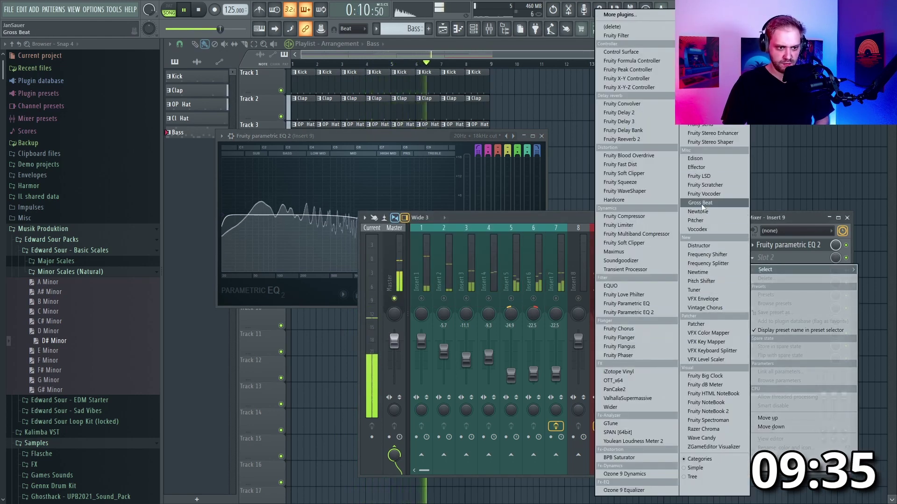
{"action": "left_click", "coordinate": [701, 204]}
{"action": "left_click", "coordinate": [564, 148]}
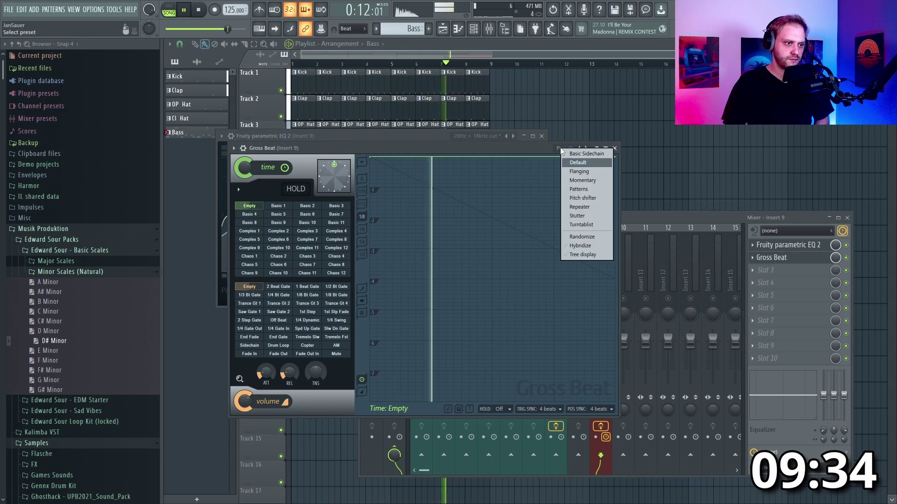
{"action": "left_click", "coordinate": [600, 159]}
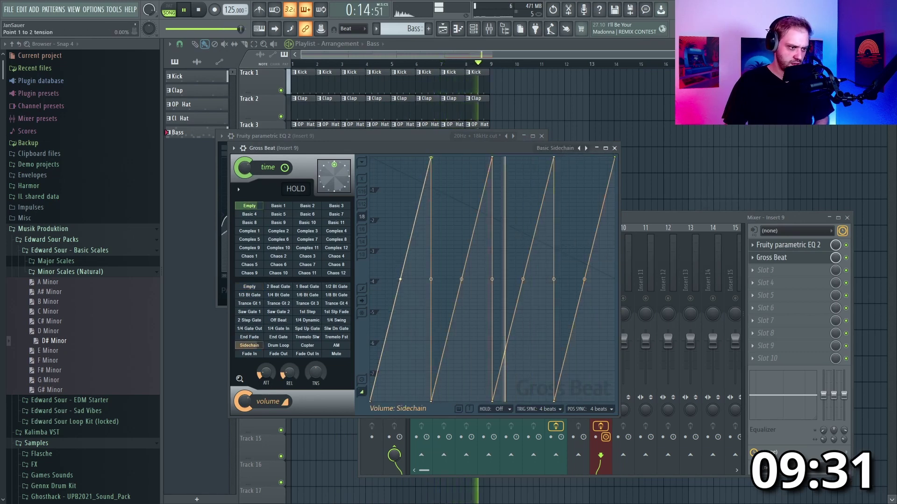
Bend all four ramps of Gross Beat's volume sidechain envelope upward into convex curves during playback, then stop playback and close all open windows
{"action": "left_click_drag", "start_coordinate": [401, 279], "coordinate": [400, 189]}
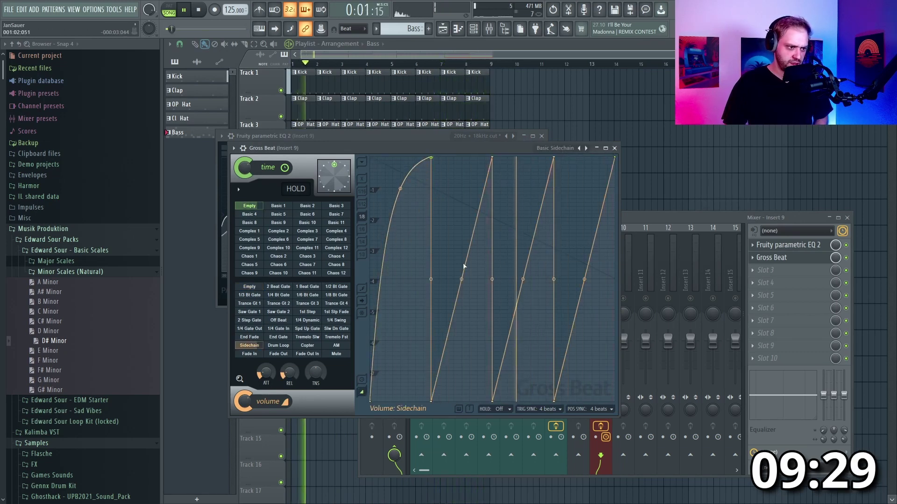
{"action": "left_click_drag", "start_coordinate": [462, 280], "coordinate": [461, 196]}
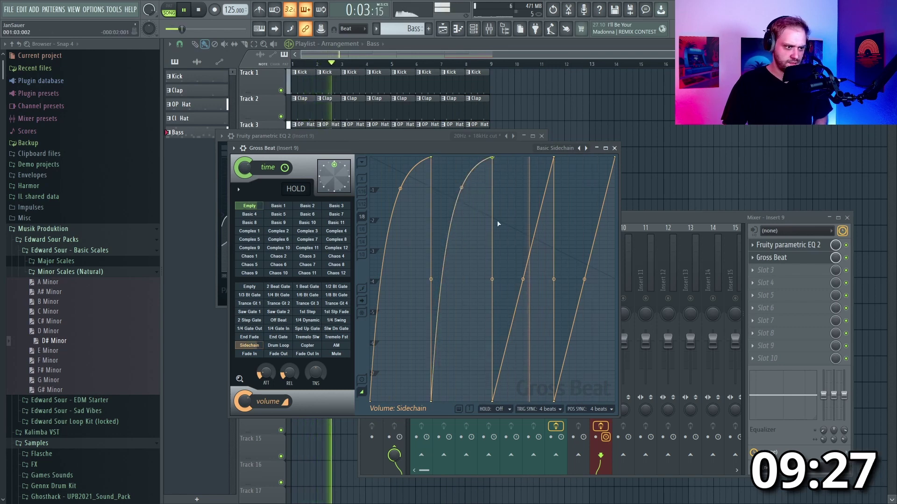
{"action": "left_click_drag", "start_coordinate": [522, 280], "coordinate": [522, 189]}
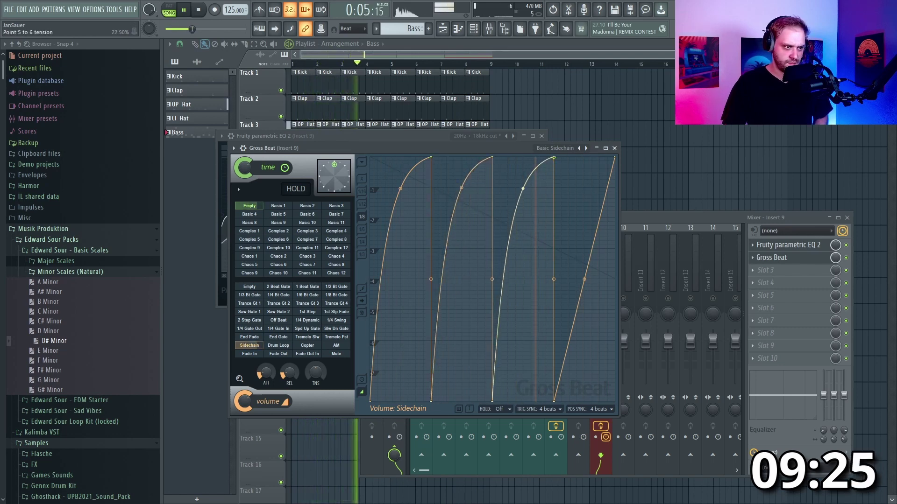
{"action": "left_click_drag", "start_coordinate": [585, 279], "coordinate": [584, 188]}
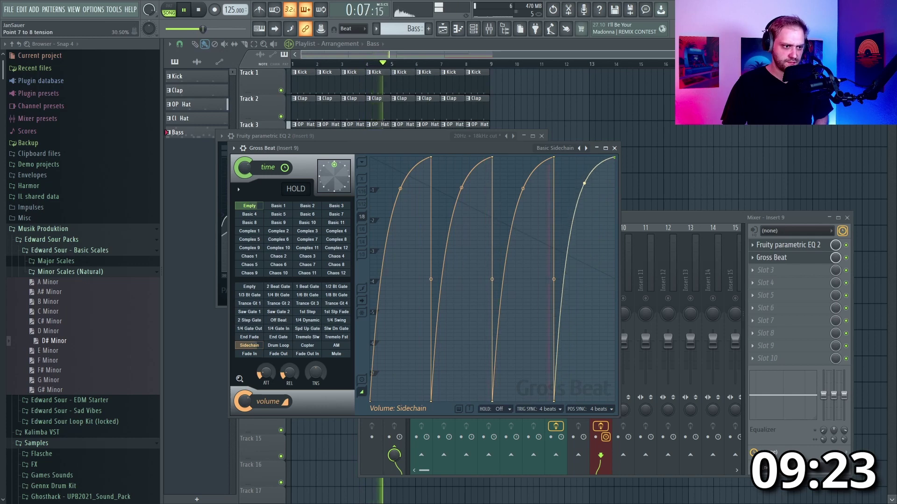
{"action": "key", "text": "F12"}
{"action": "key", "text": "space"}
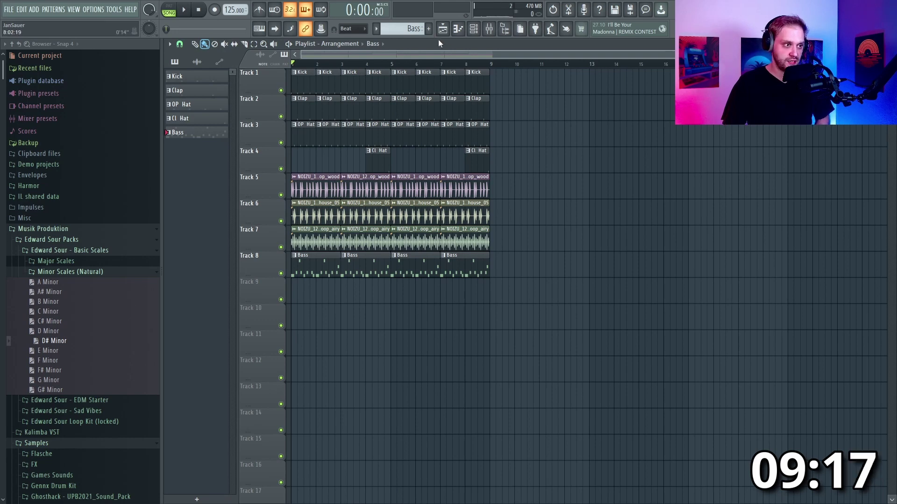
Create a new pattern named Seq and place its clip at the start of playlist Track 9
{"action": "key", "text": "F4"}
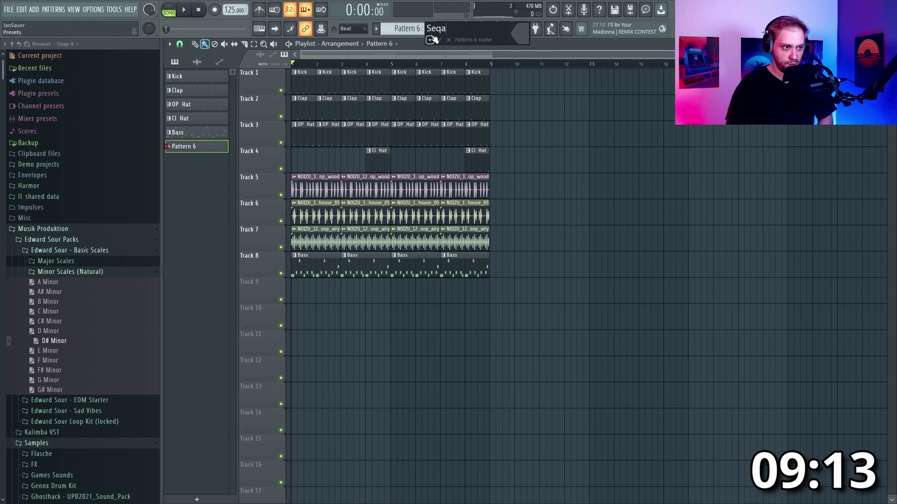
{"action": "type", "text": "Seq"}
{"action": "left_click", "coordinate": [431, 40]}
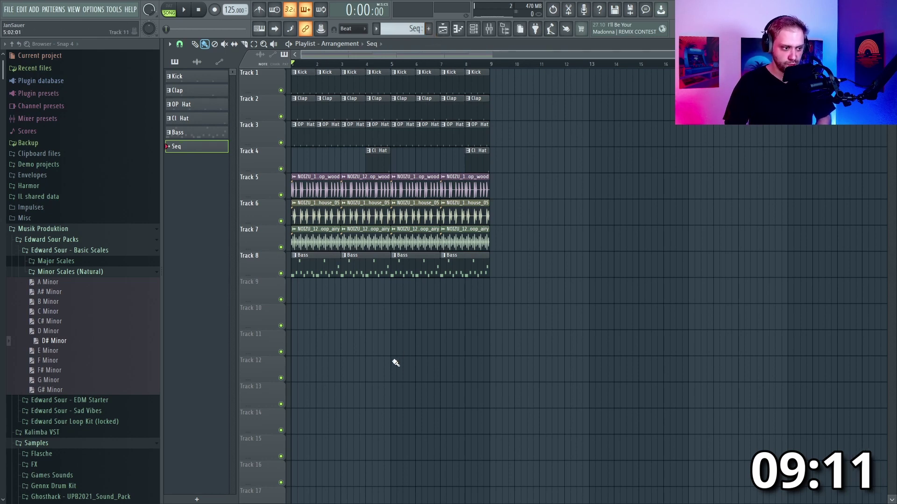
{"action": "left_click", "coordinate": [473, 34]}
{"action": "left_click", "coordinate": [459, 371]}
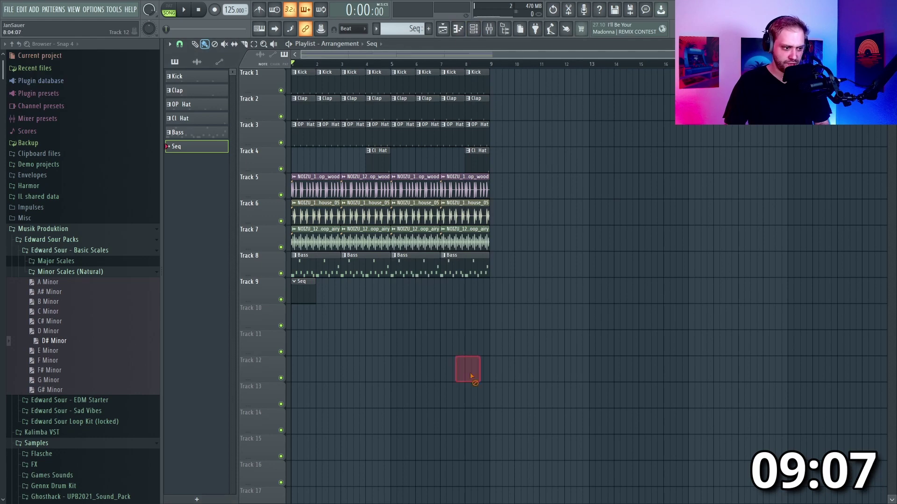
Add a second Serum instrument to the channel rack and load the LD Watery [SD] preset from its Leads category
{"action": "left_click", "coordinate": [473, 29]}
{"action": "left_click", "coordinate": [459, 367]}
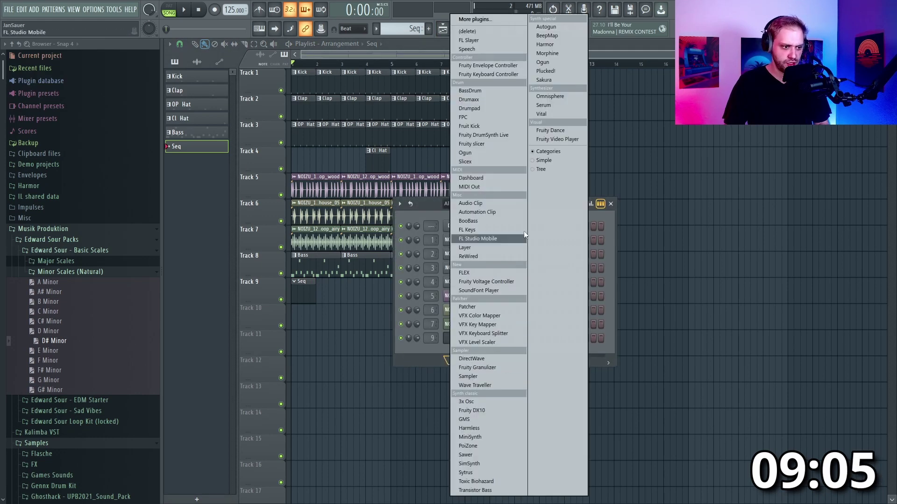
{"action": "left_click", "coordinate": [558, 106]}
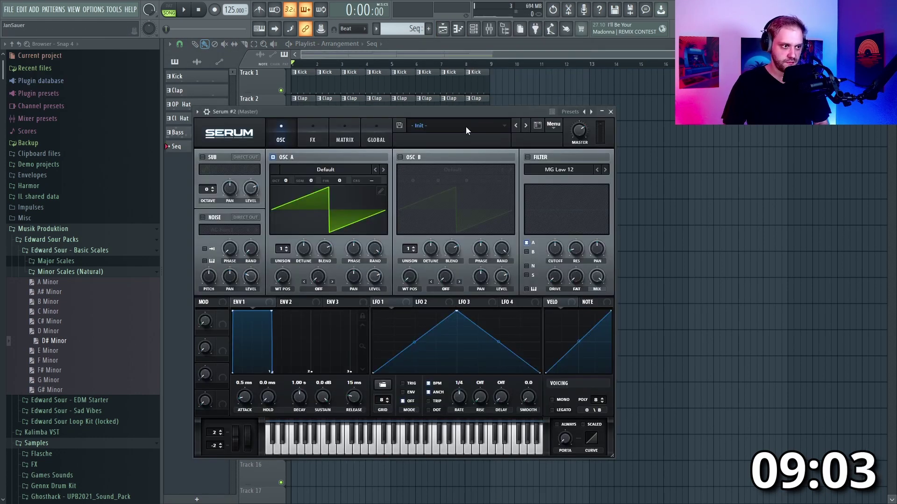
{"action": "left_click", "coordinate": [466, 126]}
{"action": "mouse_move", "coordinate": [467, 188]}
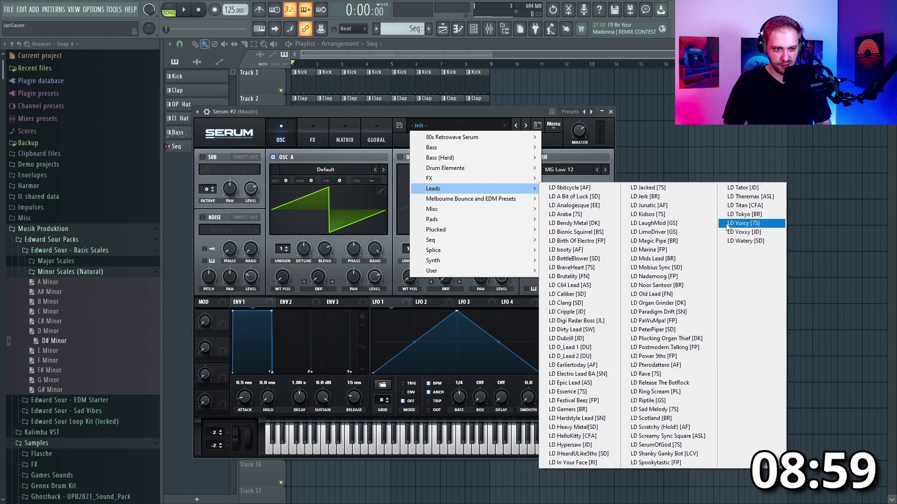
{"action": "left_click", "coordinate": [739, 242]}
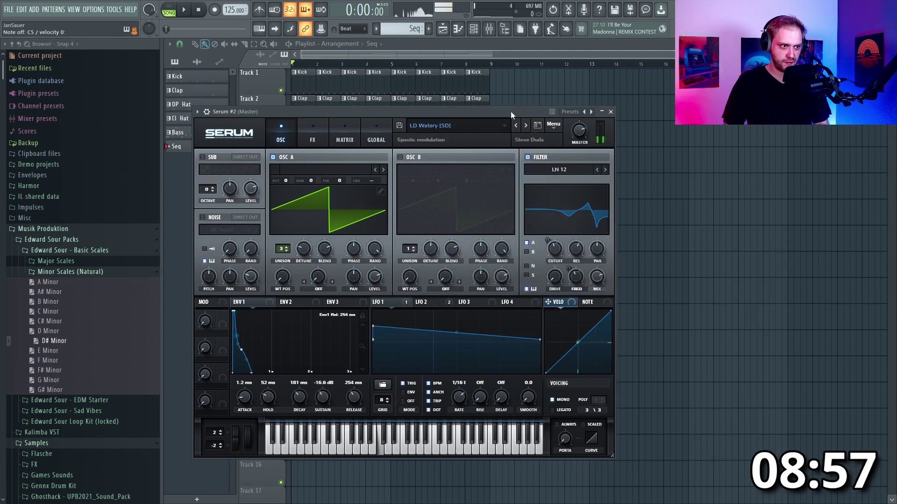
Route Serum #2 to mixer insert 11 and switch its preset to LD Tokyo [BR]
{"action": "left_click", "coordinate": [473, 29]}
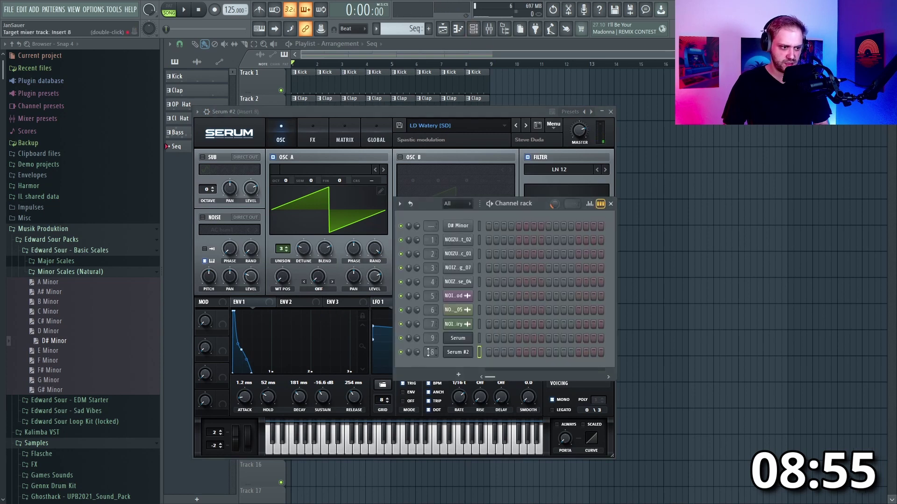
{"action": "left_click", "coordinate": [489, 30]}
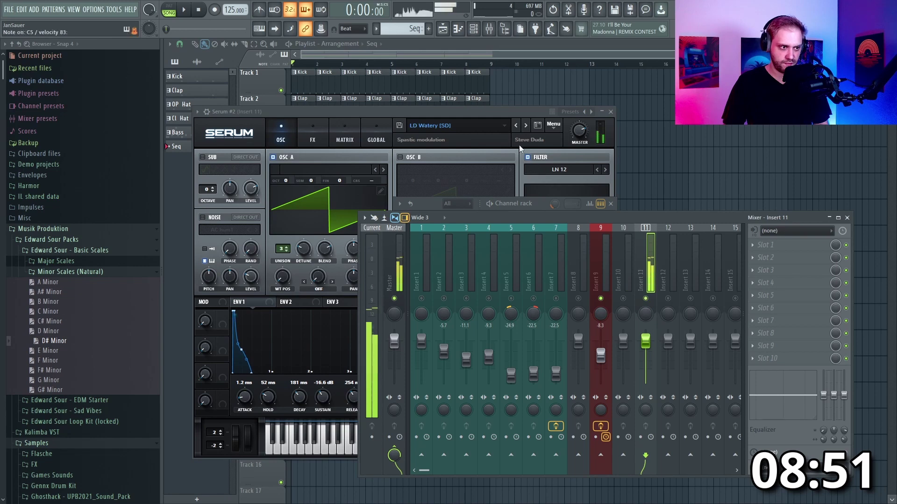
{"action": "left_click", "coordinate": [515, 125]}
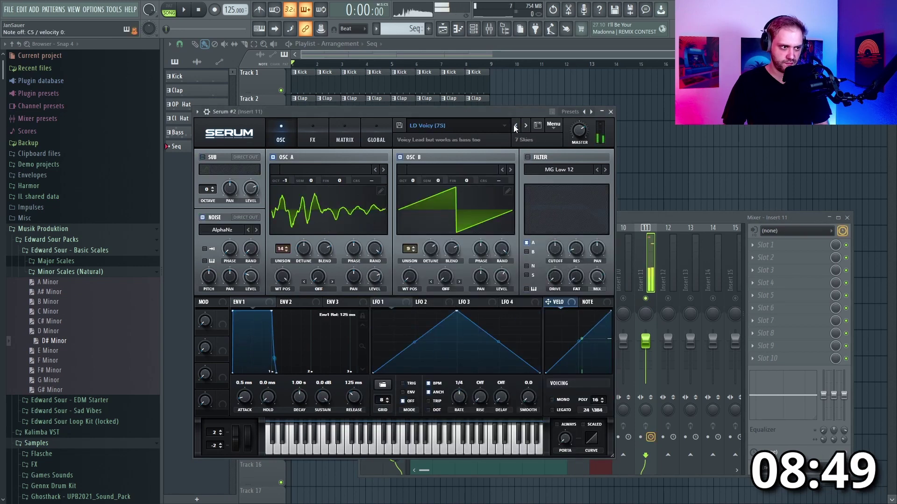
{"action": "left_click", "coordinate": [514, 125]}
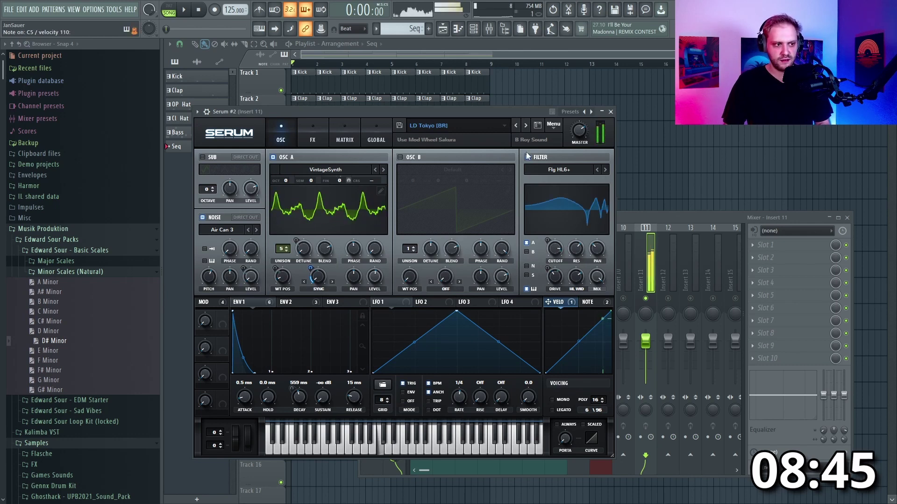
Add a third Serum instrument to the channel rack and load the LD Brutality [FN] preset from its Leads category
{"action": "left_click", "coordinate": [479, 29]}
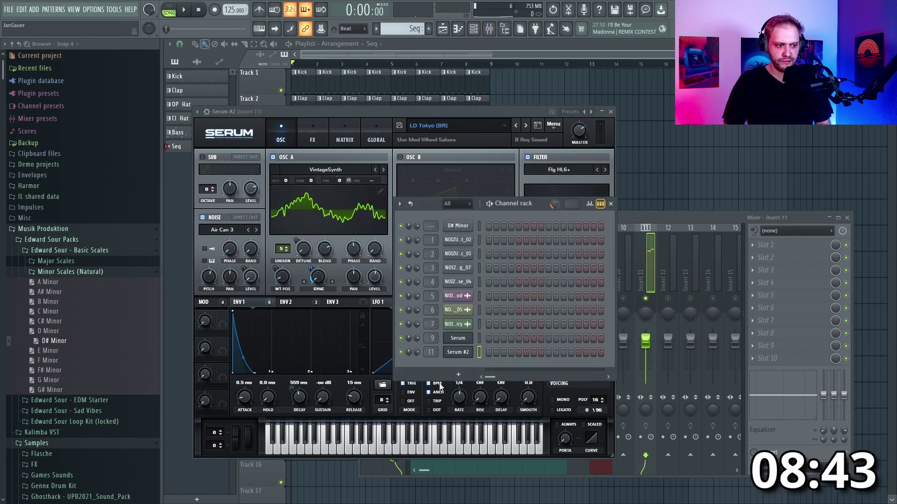
{"action": "left_click", "coordinate": [473, 379]}
{"action": "left_click", "coordinate": [555, 107]}
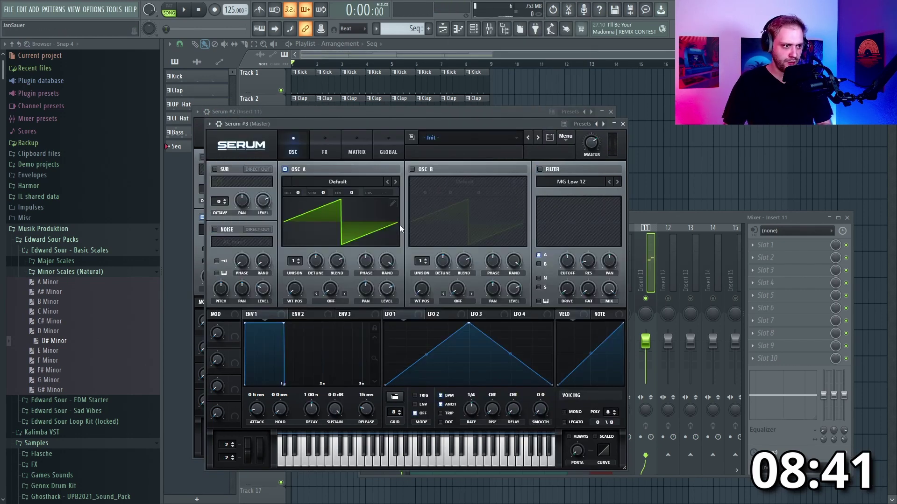
{"action": "left_click", "coordinate": [482, 136]}
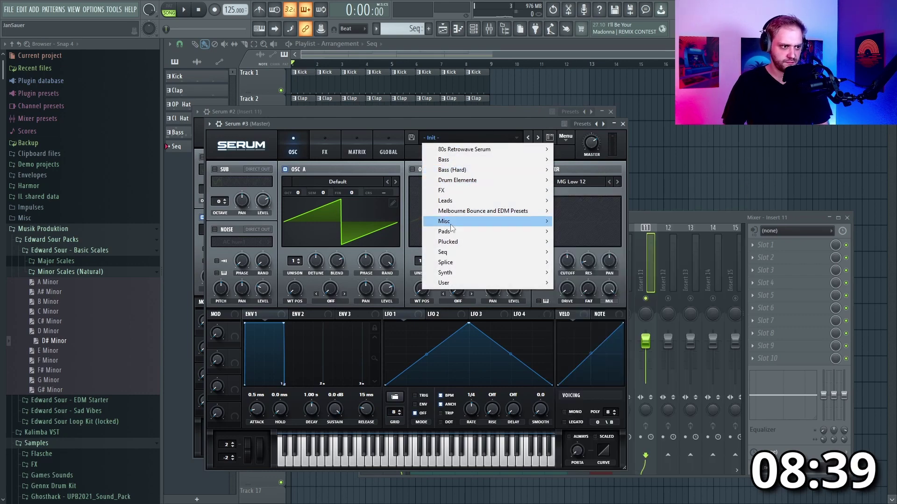
{"action": "mouse_move", "coordinate": [460, 205]}
{"action": "left_click", "coordinate": [580, 289]}
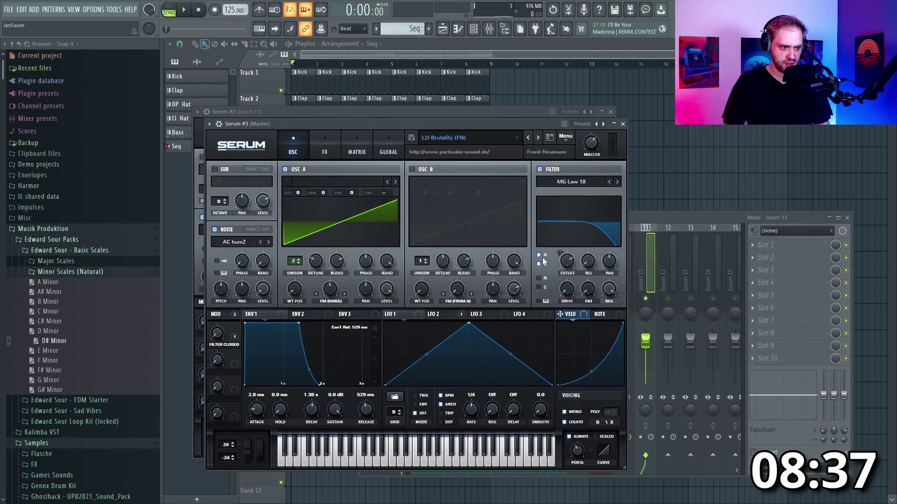
Route the Serum #3 channel to mixer insert 12
{"action": "left_click", "coordinate": [474, 29]}
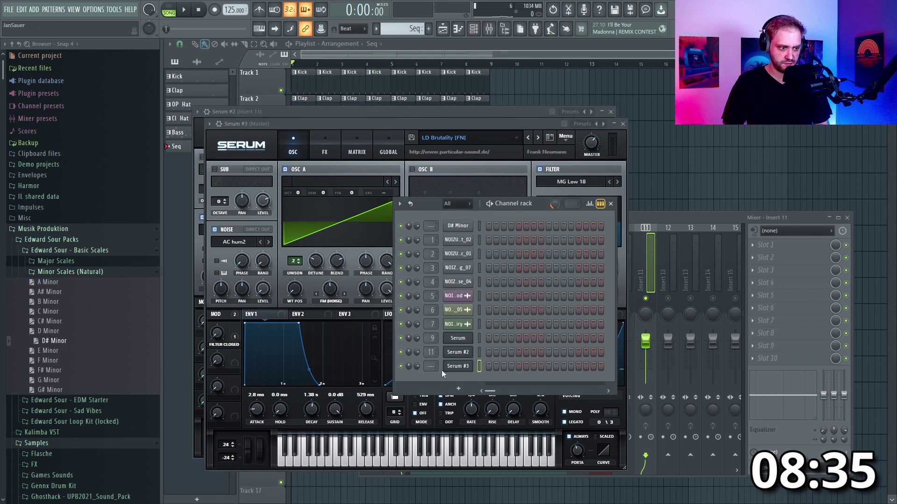
{"action": "scroll", "coordinate": [430, 367], "scroll_direction": "up", "scroll_amount": 11}
{"action": "scroll", "coordinate": [431, 366], "scroll_direction": "up", "scroll_amount": 1}
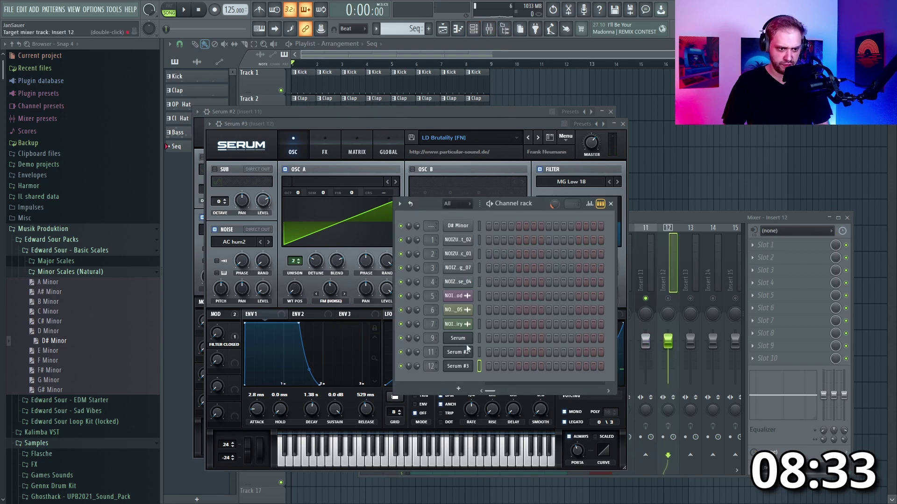
Color mixer inserts 11 and 12 Medium Red Violet (#9F3582) and lower them to -12.5 dB and -6.7 dB
{"action": "left_click", "coordinate": [679, 298]}
{"action": "left_click", "coordinate": [654, 267], "text": "ctrl"}
{"action": "right_click", "coordinate": [668, 268]}
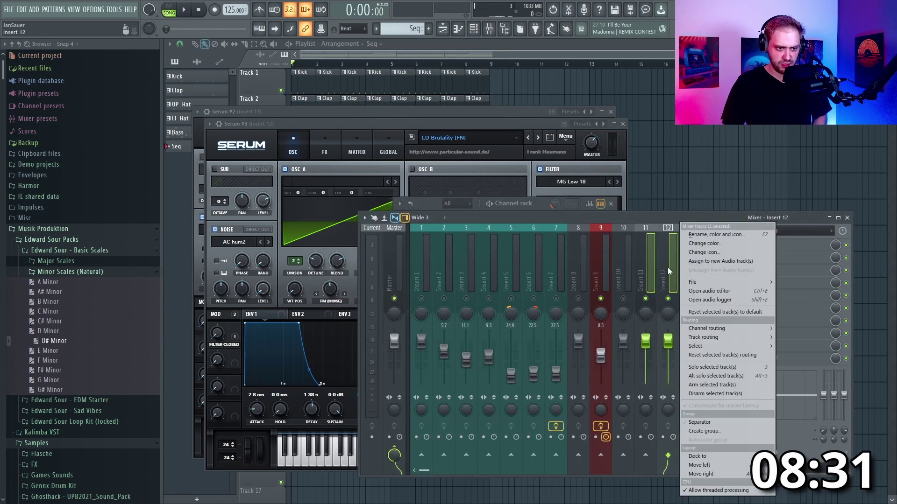
{"action": "left_click", "coordinate": [686, 234]}
{"action": "left_click", "coordinate": [749, 284]}
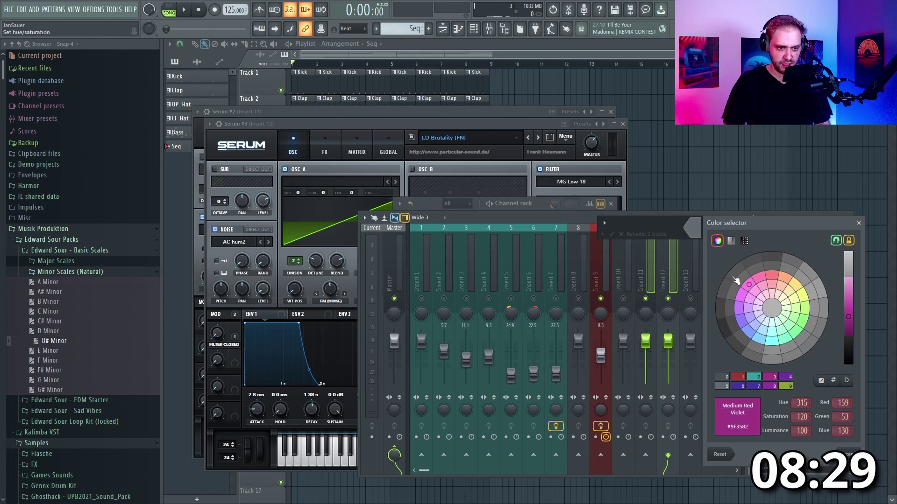
{"action": "key", "text": "Return"}
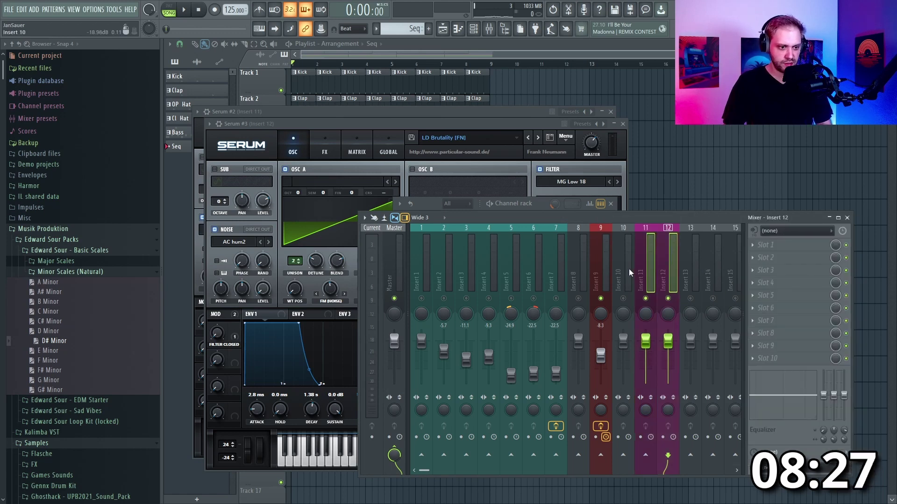
{"action": "left_click", "coordinate": [651, 268]}
{"action": "left_click_drag", "start_coordinate": [669, 339], "coordinate": [668, 353]}
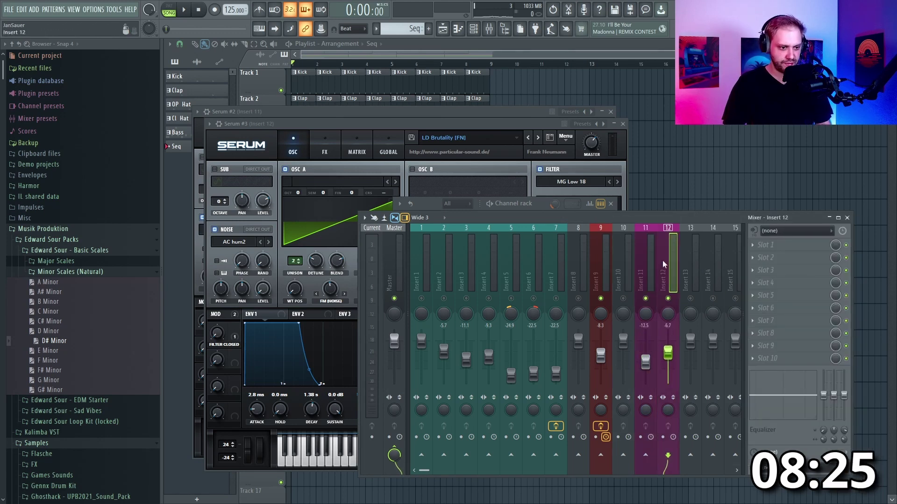
Audition successive lead presets in Serum #3 and settle on LD D_Lead 1 [DU]
{"action": "left_click", "coordinate": [538, 138]}
{"action": "left_click", "coordinate": [537, 137]}
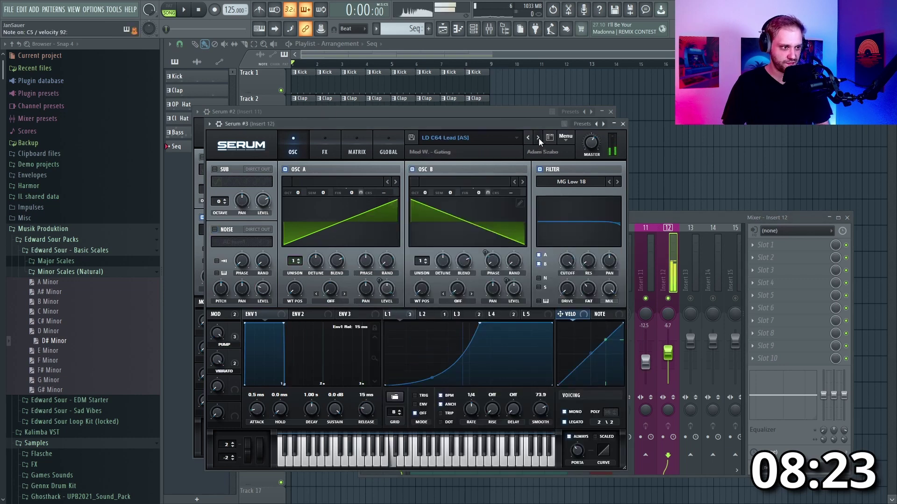
{"action": "left_click", "coordinate": [538, 138]}
{"action": "left_click", "coordinate": [539, 138]}
{"action": "left_click", "coordinate": [539, 138]}
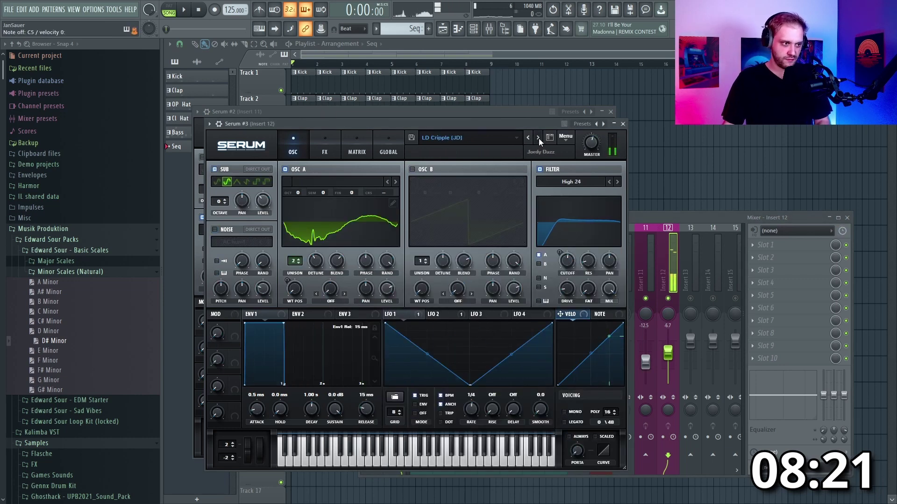
{"action": "left_click", "coordinate": [539, 138]}
{"action": "left_click", "coordinate": [539, 138]}
{"action": "left_click", "coordinate": [539, 138]}
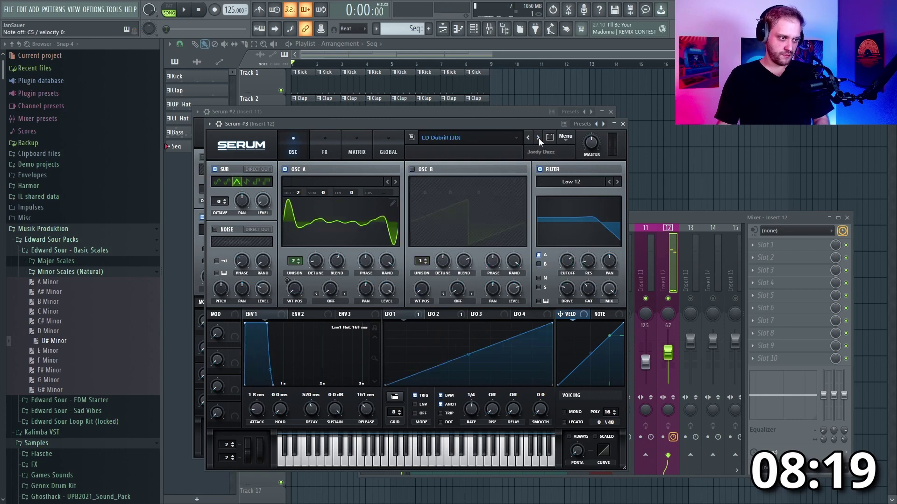
{"action": "left_click", "coordinate": [539, 138]}
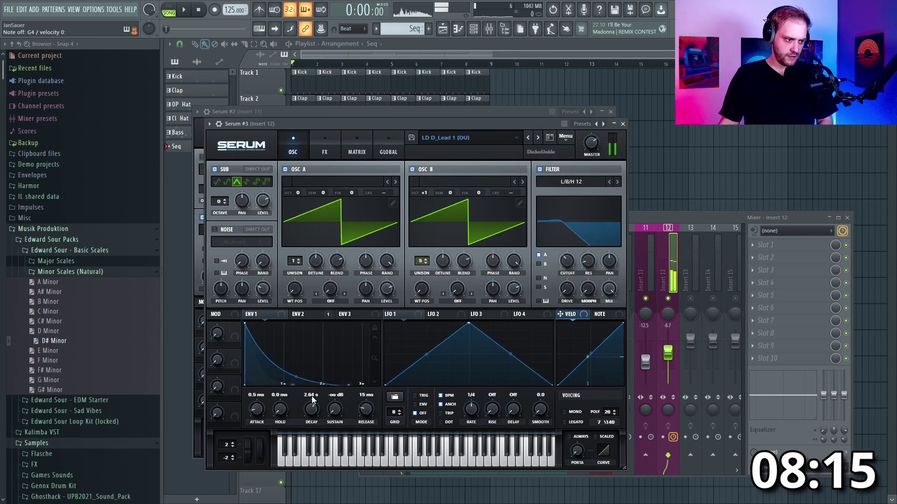
Shorten Serum #3's ENV 1 decay to 265 ms and lower mixer insert 12 to -11.7 dB
{"action": "left_click_drag", "start_coordinate": [305, 424], "coordinate": [300, 419]}
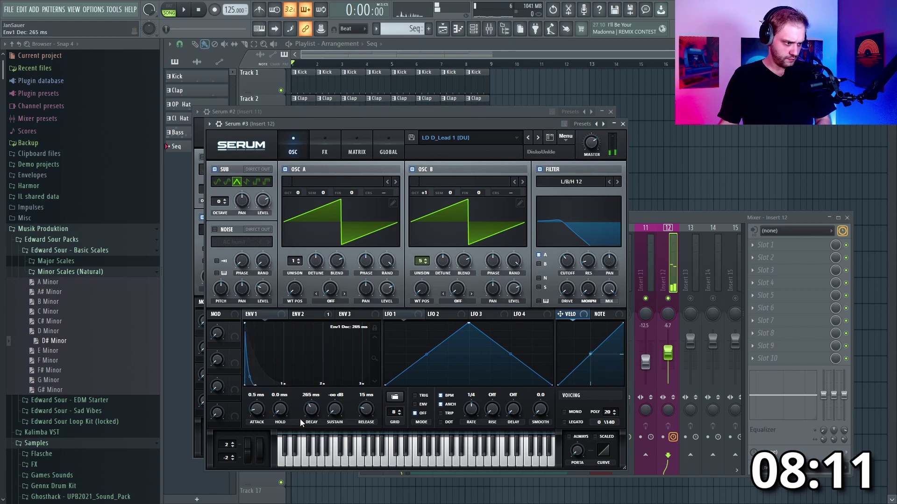
{"action": "left_click_drag", "start_coordinate": [667, 354], "coordinate": [668, 360]}
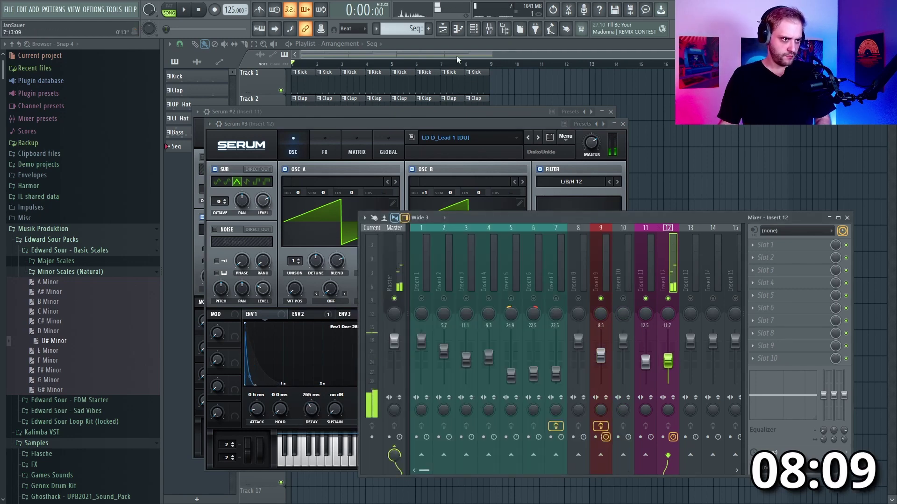
Unmute all mixer inserts and return to the playlist arrangement
{"action": "left_click", "coordinate": [460, 29]}
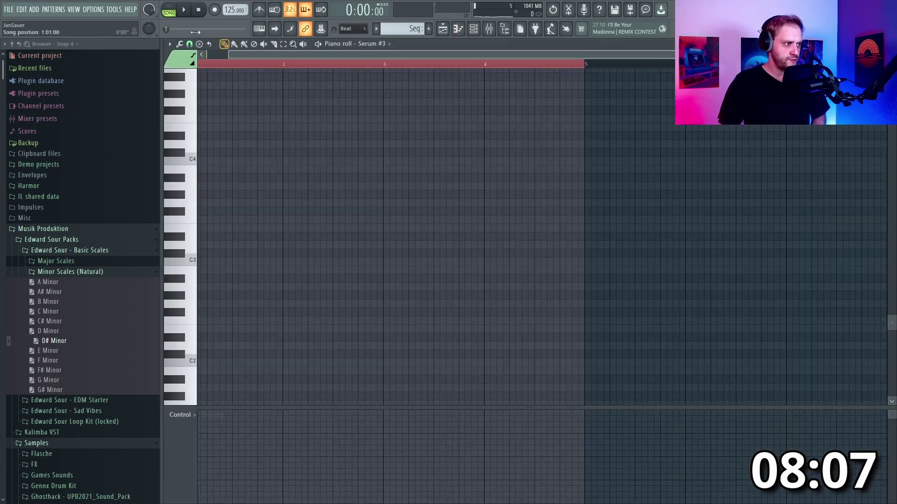
{"action": "left_click", "coordinate": [488, 29]}
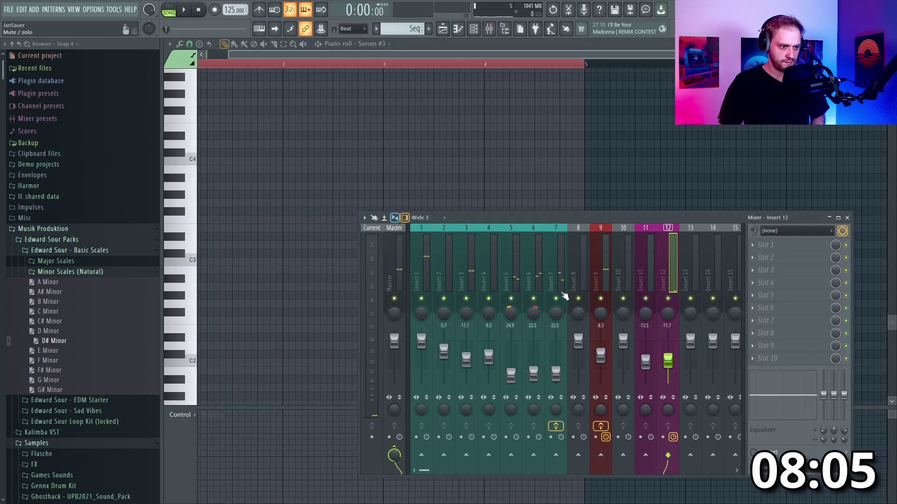
{"action": "left_click", "coordinate": [449, 35]}
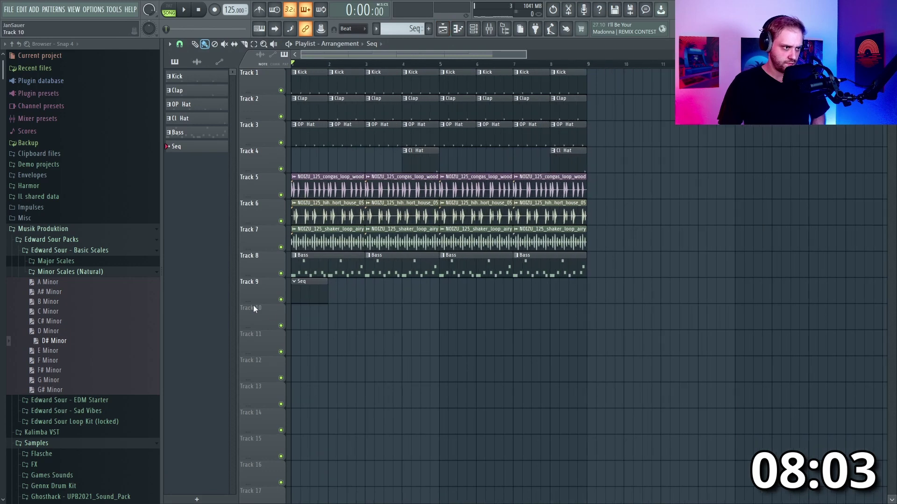
Enter three one-step A#4 notes for Serum #3 in the first bar of the Seq pattern
{"action": "key", "text": "F5"}
{"action": "left_click_drag", "start_coordinate": [224, 289], "coordinate": [229, 178]}
{"action": "scroll", "coordinate": [206, 224], "scroll_direction": "up", "scroll_amount": 3}
{"action": "scroll", "coordinate": [206, 224], "scroll_direction": "up", "scroll_amount": 1}
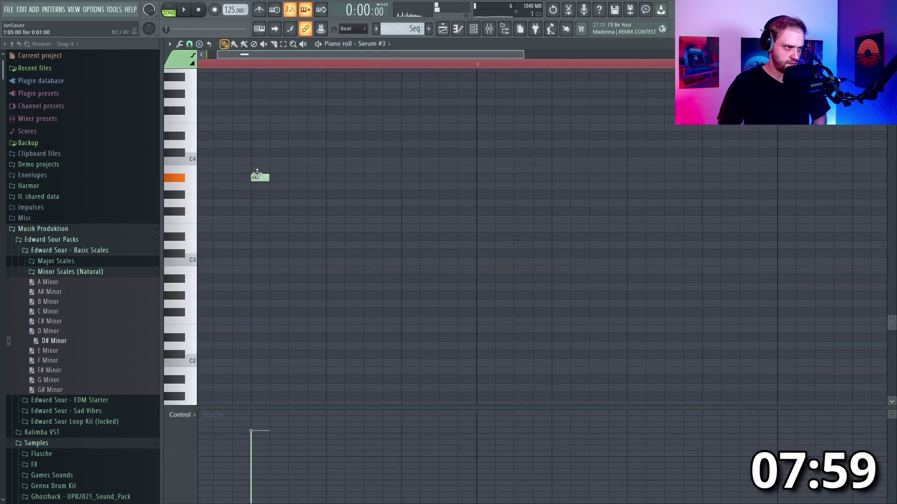
{"action": "key", "text": "ctrl+Up"}
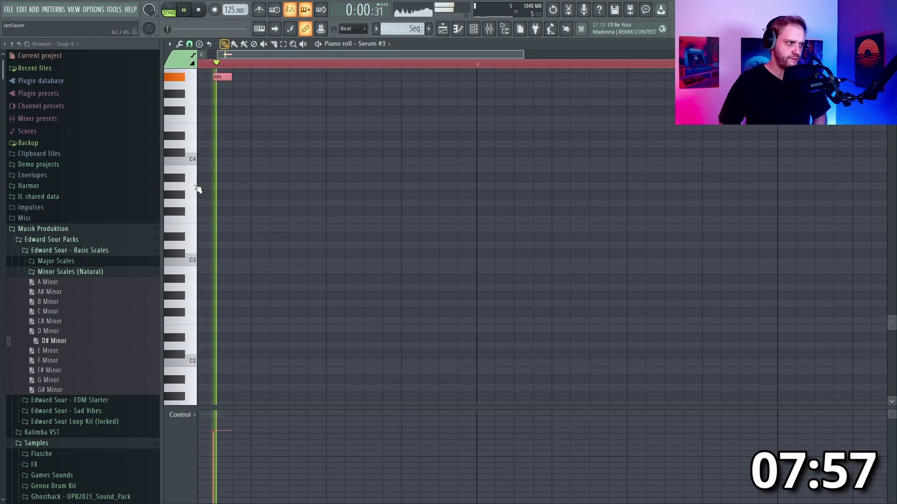
{"action": "scroll", "coordinate": [210, 182], "scroll_direction": "up", "scroll_amount": 4}
{"action": "left_click", "coordinate": [290, 206]}
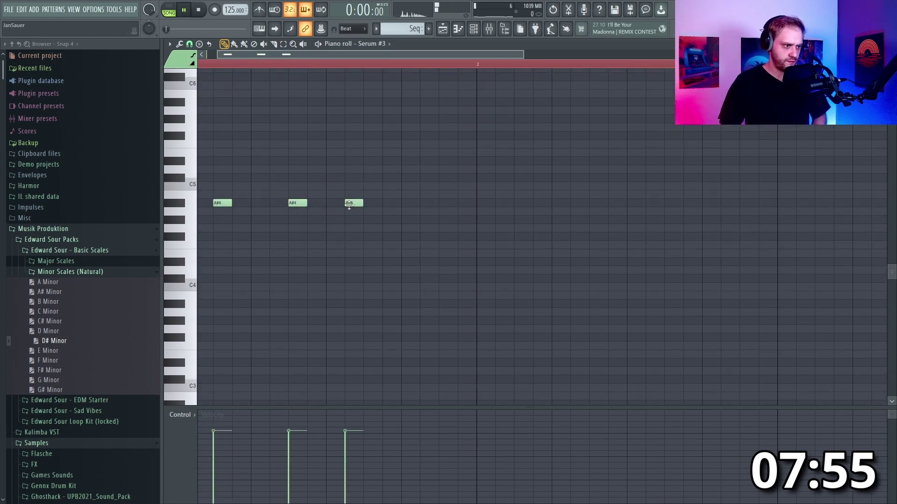
Shift the second and third A#4 notes one step later in the Seq pattern and play it back
{"action": "scroll", "coordinate": [348, 224], "scroll_direction": "down", "scroll_amount": 3}
{"action": "key", "text": "space"}
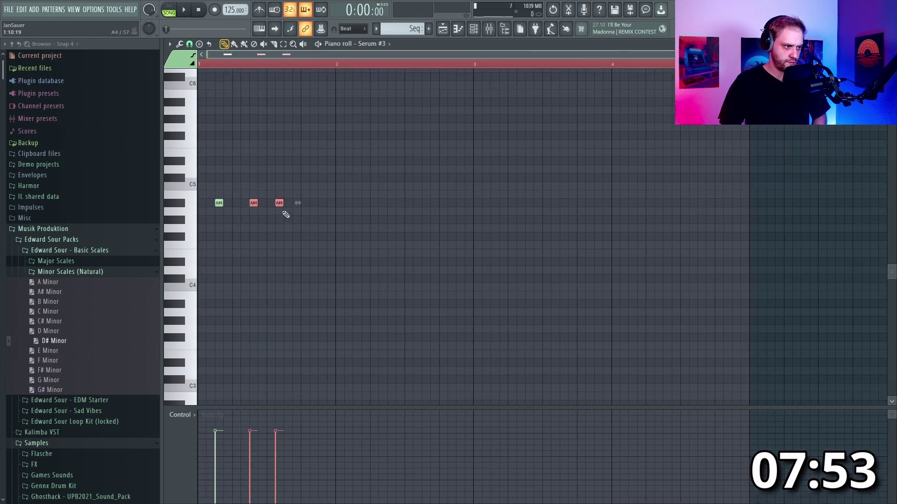
{"action": "left_click_drag", "start_coordinate": [278, 201], "coordinate": [287, 202]}
{"action": "key", "text": "space"}
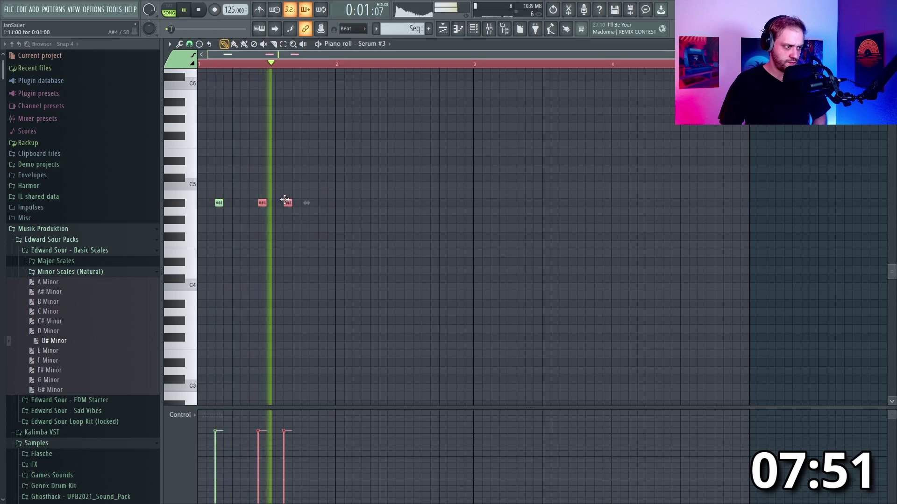
{"action": "left_click", "coordinate": [489, 29]}
{"action": "key", "text": "space"}
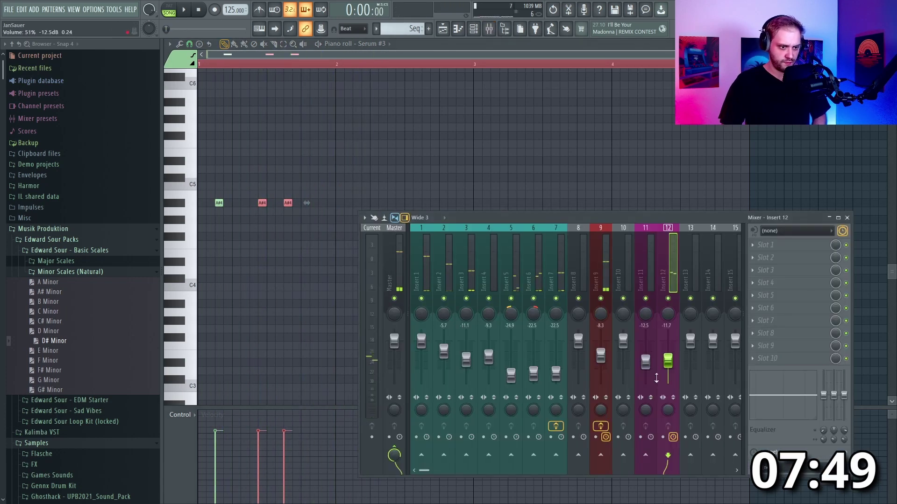
{"action": "left_click", "coordinate": [489, 29]}
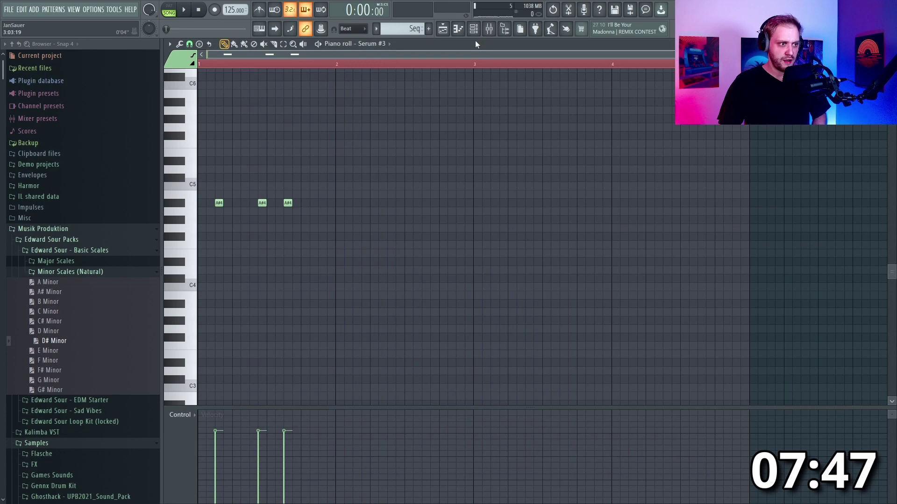
Duplicate the Seq clip along playlist track 9 until it fills all eight bars, and play the arrangement
{"action": "left_click", "coordinate": [444, 29]}
{"action": "key", "text": "ctrl+b"}
{"action": "key", "text": "ctrl+b"}
{"action": "key", "text": "ctrl+b"}
{"action": "key", "text": "ctrl+b"}
{"action": "key", "text": "ctrl+b"}
{"action": "key", "text": "ctrl+b"}
{"action": "key", "text": "ctrl+b"}
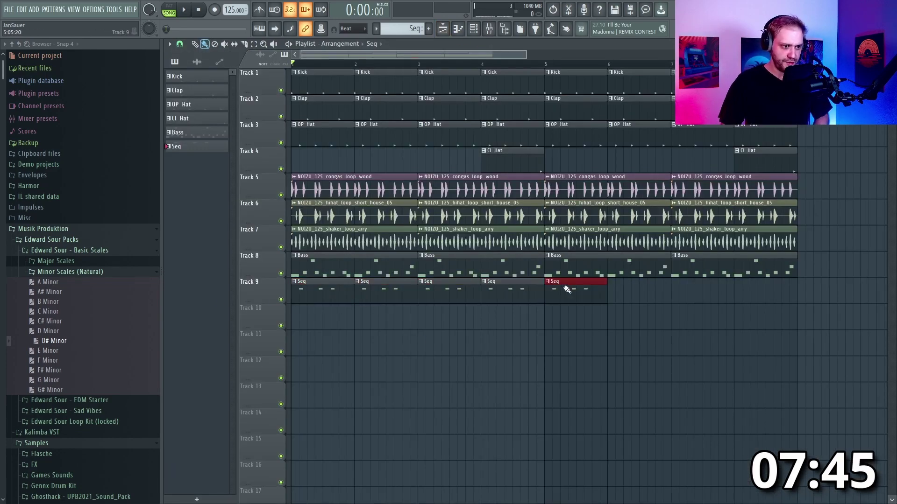
{"action": "key", "text": "space"}
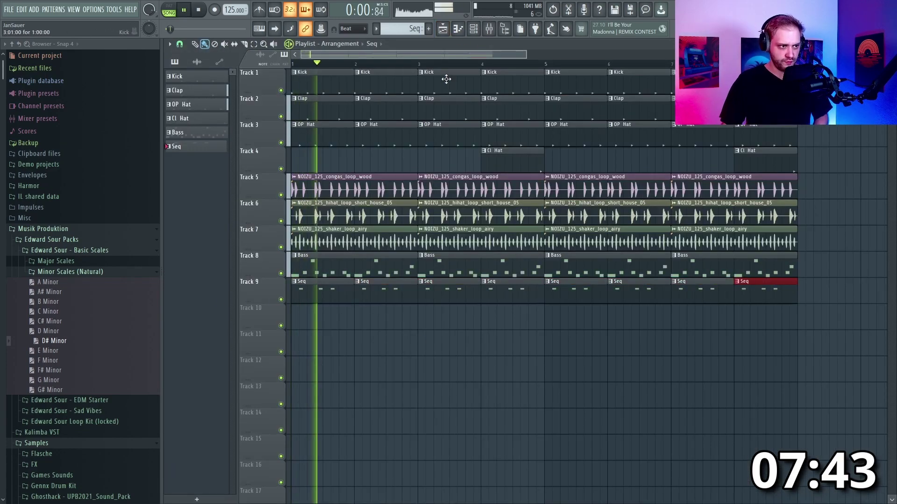
Lower mixer insert 12 to -19.6 dB and load Fruity Parametric EQ 2 in its first effect slot
{"action": "key", "text": "F9"}
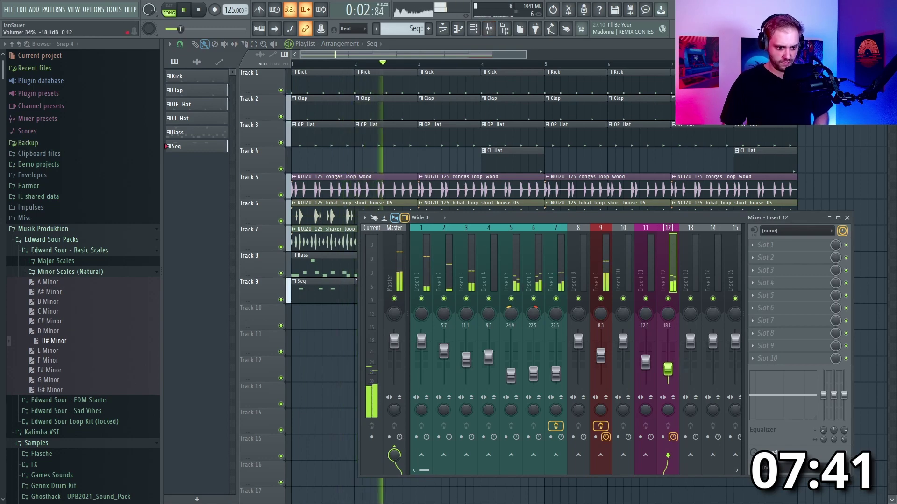
{"action": "left_click", "coordinate": [778, 246]}
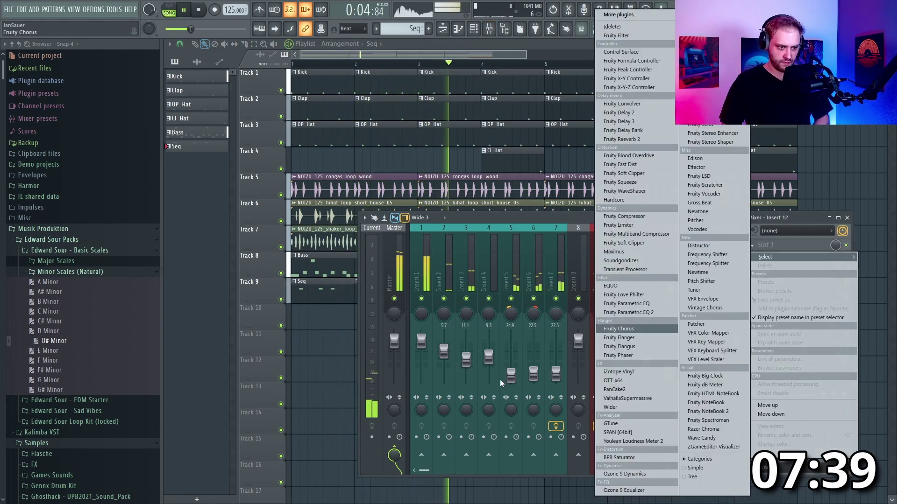
{"action": "left_click", "coordinate": [642, 312]}
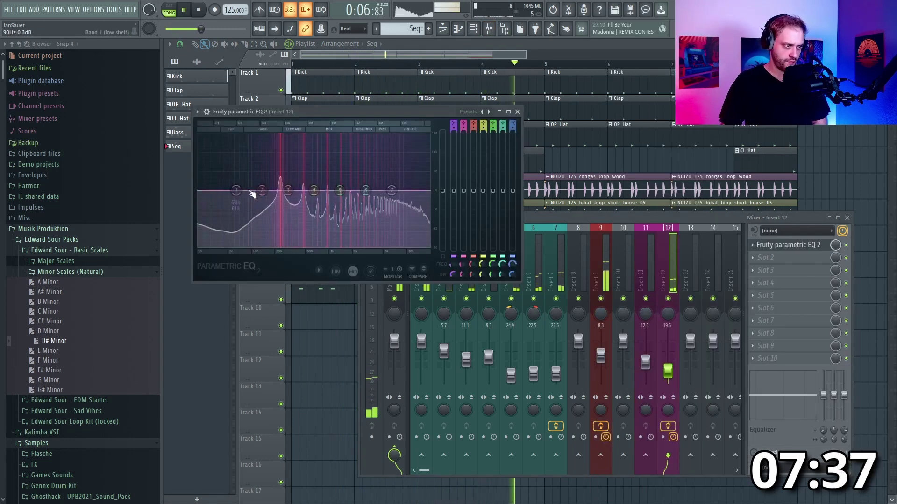
Apply the 40Hz cut preset to insert 12's equalizer and raise its low-cut frequency
{"action": "left_click", "coordinate": [461, 112]}
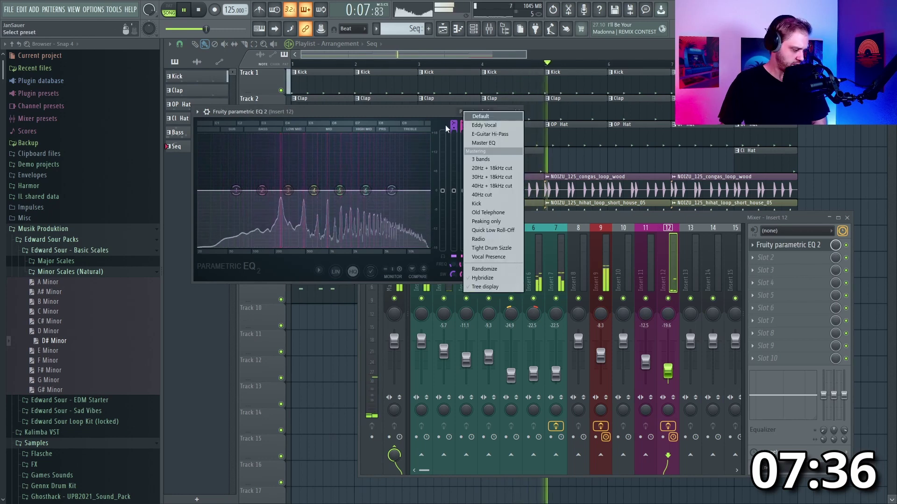
{"action": "left_click", "coordinate": [482, 195]}
{"action": "left_click_drag", "start_coordinate": [227, 199], "coordinate": [271, 199]}
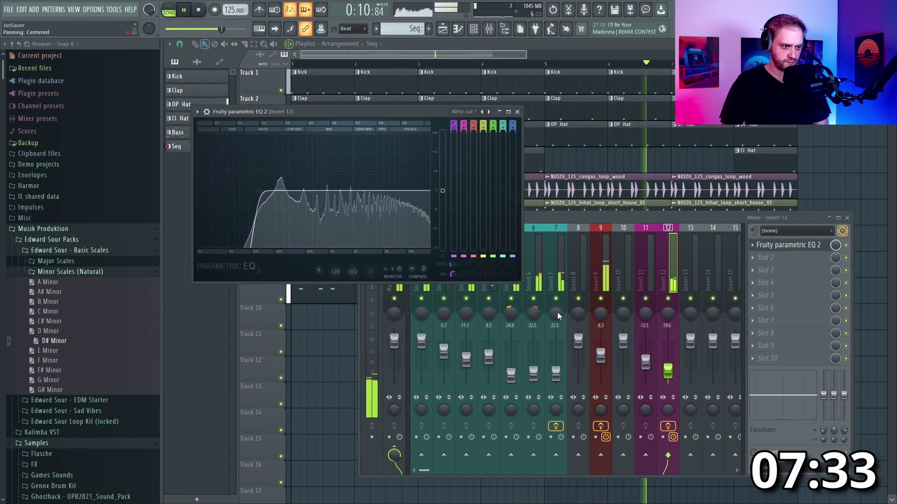
{"action": "key", "text": "F12"}
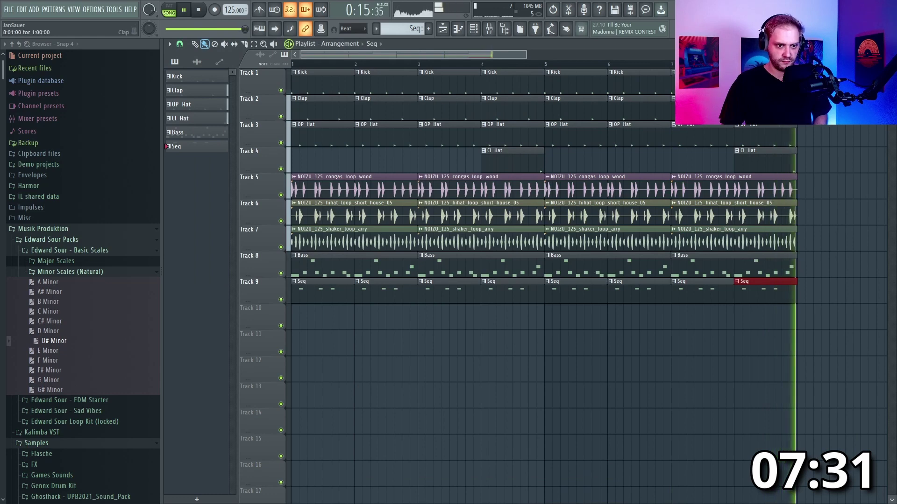
Lower mixer insert 4 to -17.7 dB and return to the playlist
{"action": "key", "text": "space"}
{"action": "left_click", "coordinate": [489, 30]}
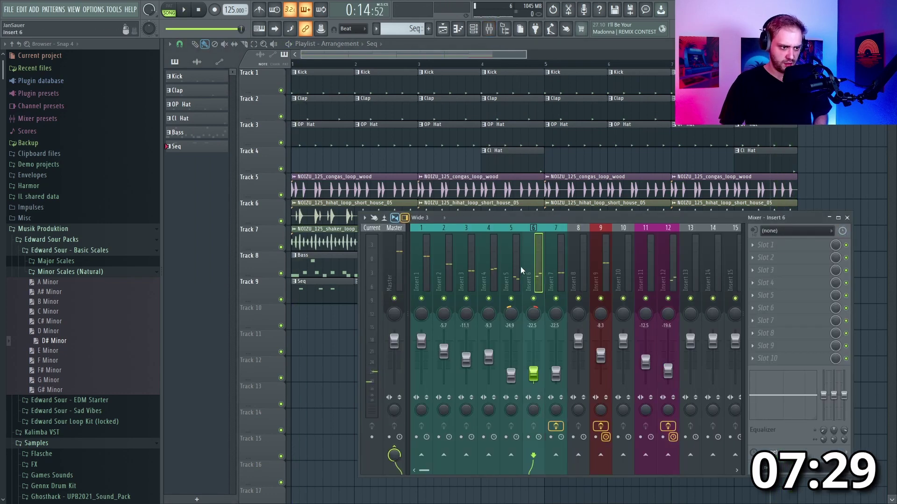
{"action": "left_click_drag", "start_coordinate": [488, 378], "coordinate": [489, 388]}
{"action": "key", "text": "space"}
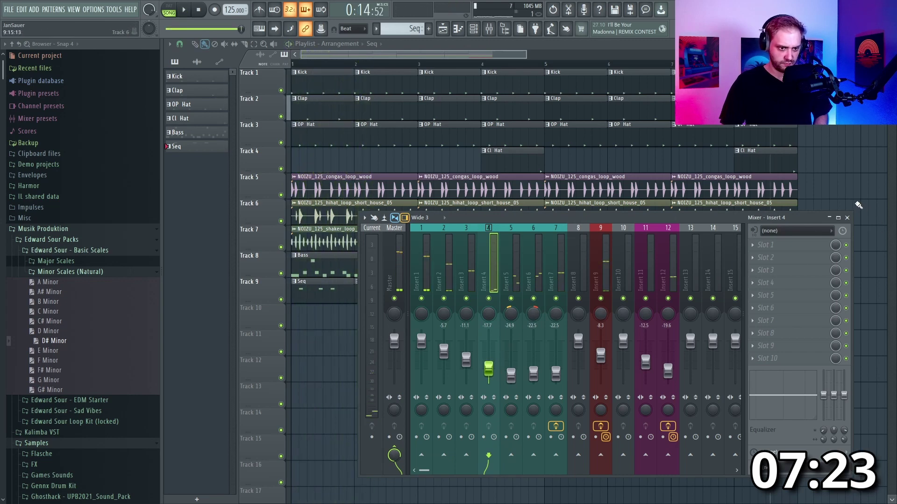
{"action": "key", "text": "F9"}
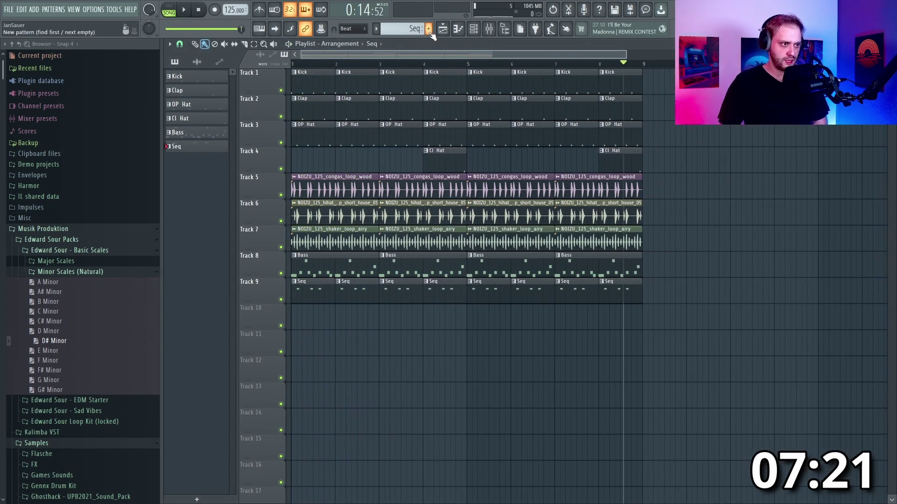
Create a pattern named Lead and place it on playlist track 10 at bars 2 and 4
{"action": "left_click", "coordinate": [428, 29]}
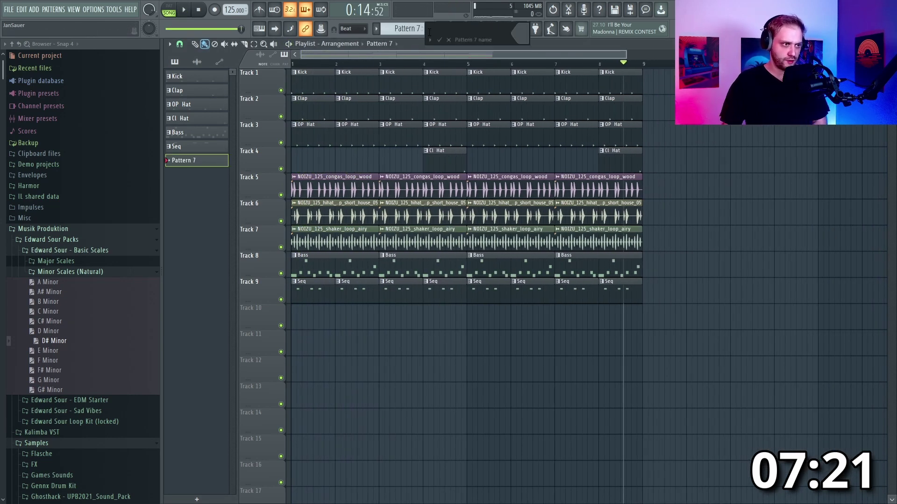
{"action": "type", "text": "Lead"}
{"action": "key", "text": "Return"}
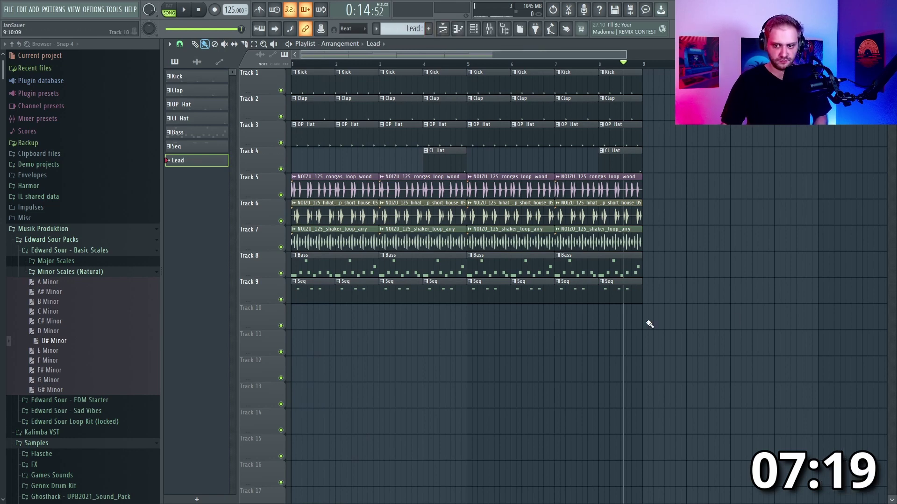
{"action": "left_click", "coordinate": [314, 320]}
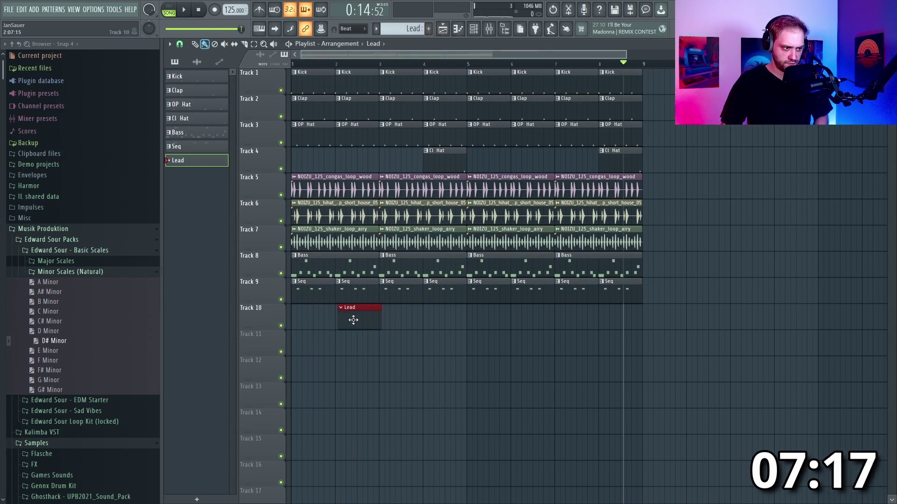
{"action": "left_click_drag", "start_coordinate": [353, 320], "coordinate": [350, 319]}
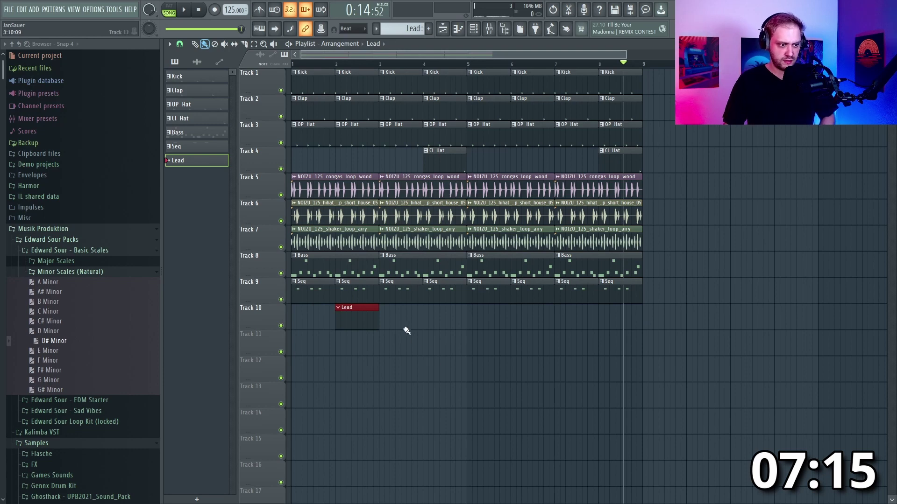
{"action": "left_click", "coordinate": [419, 312]}
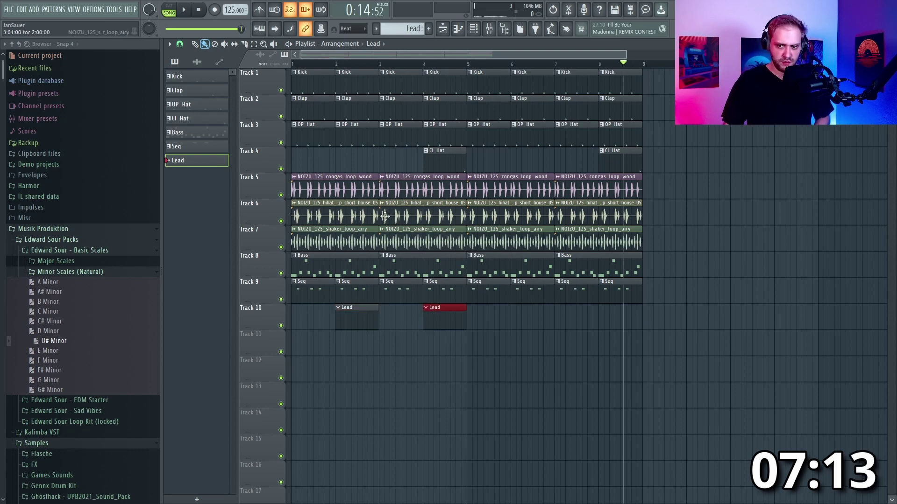
Enter one-step A#5 and G#5 notes for Serum #2 at steps 13 and 14 of the Lead pattern's first bar
{"action": "key", "text": "F6"}
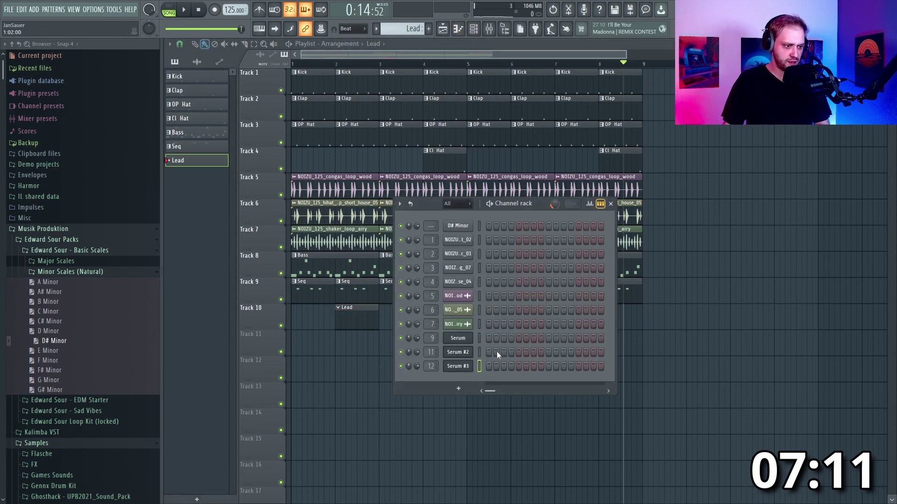
{"action": "left_click", "coordinate": [480, 353]}
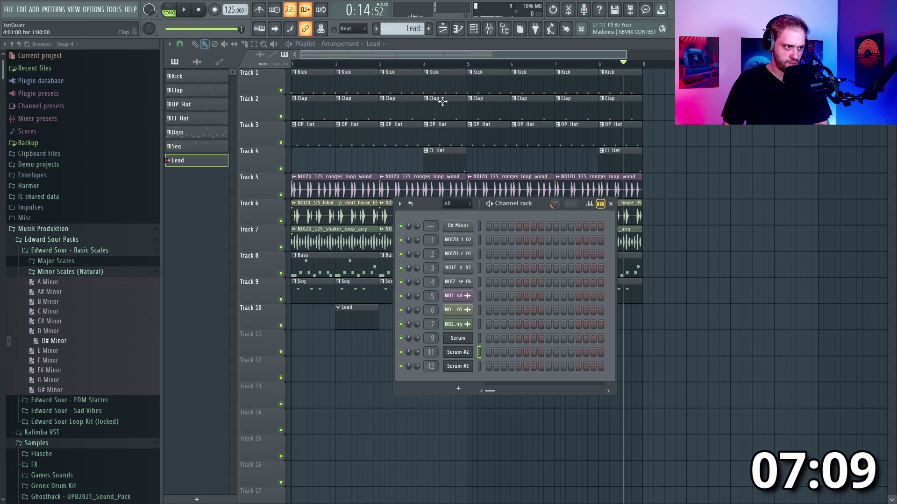
{"action": "left_click", "coordinate": [457, 28]}
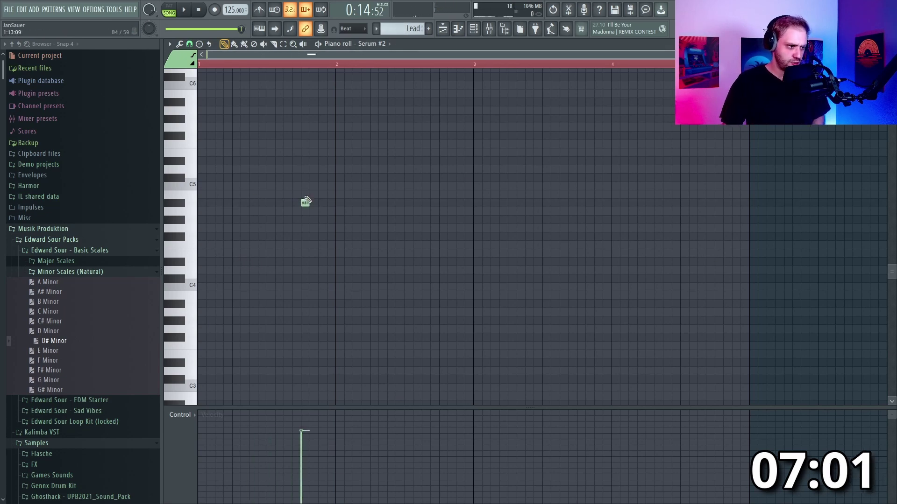
{"action": "scroll", "coordinate": [280, 201], "scroll_direction": "up", "scroll_amount": 6}
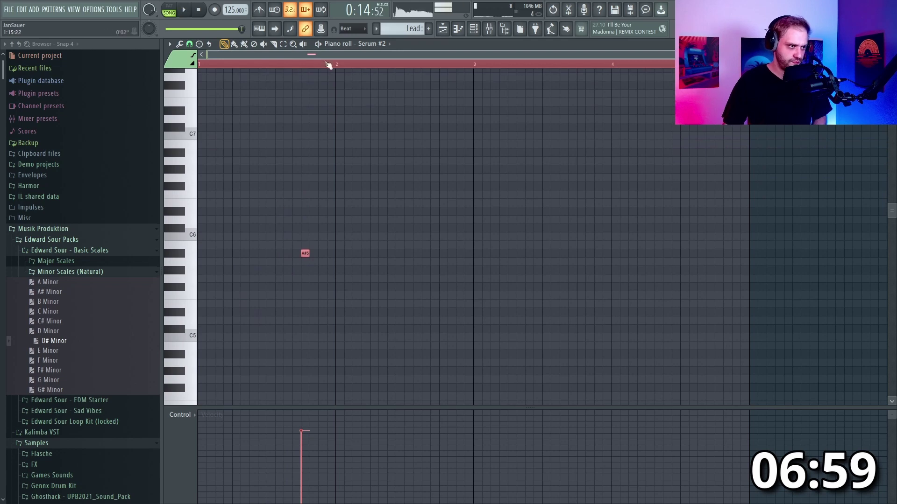
{"action": "left_click", "coordinate": [280, 66]}
{"action": "key", "text": "space"}
{"action": "scroll", "coordinate": [281, 253], "scroll_direction": "up", "scroll_amount": 3}
{"action": "key", "text": "space"}
{"action": "left_click", "coordinate": [329, 253]}
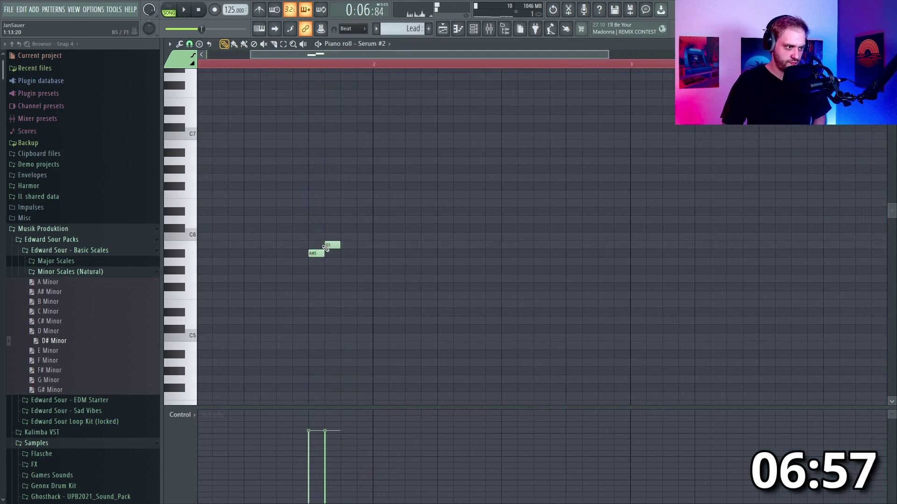
{"action": "mouse_move", "coordinate": [329, 254]}
{"action": "left_mouse_down"}
{"action": "mouse_move", "coordinate": [328, 278]}
{"action": "mouse_move", "coordinate": [328, 267]}
{"action": "left_mouse_up"}
{"action": "key", "text": "space"}
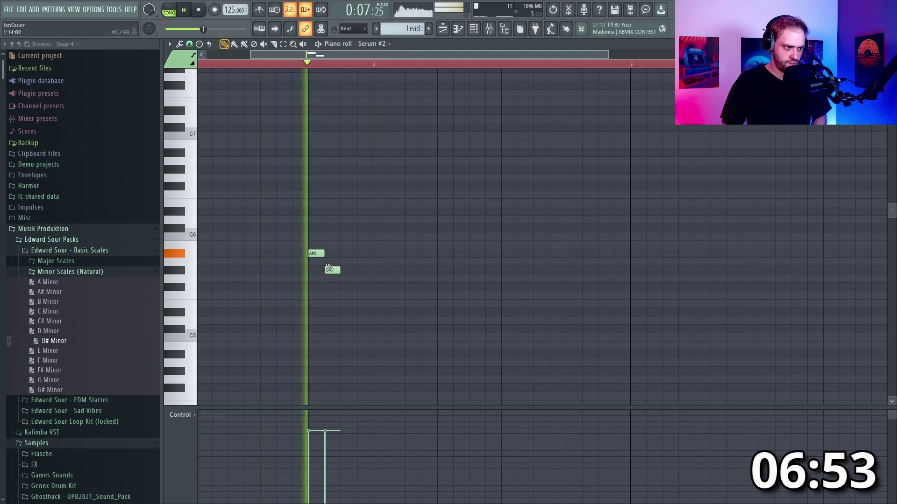
Add B5 and A#5 notes at steps 15 and 16 of the Lead pattern, auditioning the melody against the arrangement
{"action": "key", "text": "space"}
{"action": "left_click_drag", "start_coordinate": [348, 228], "coordinate": [348, 249]}
{"action": "key", "text": "space"}
{"action": "key", "text": "space"}
{"action": "left_click", "coordinate": [348, 239]}
{"action": "key", "text": "space"}
{"action": "left_click", "coordinate": [364, 254]}
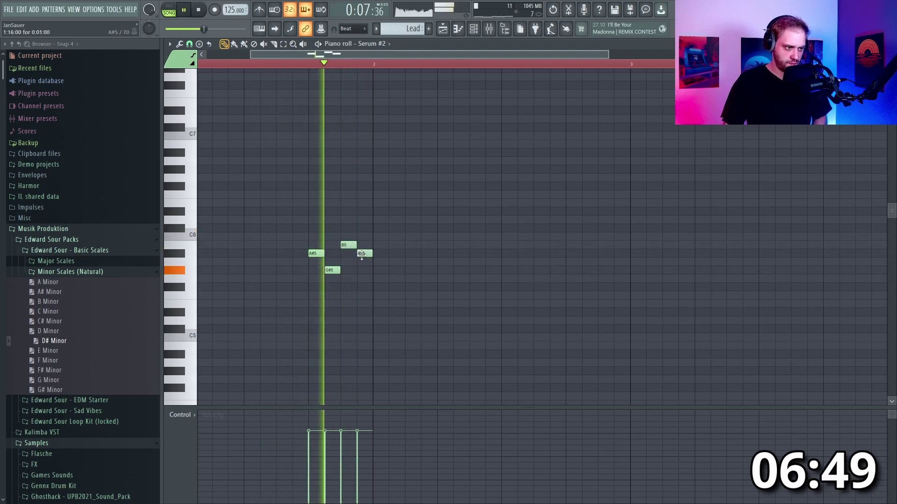
Copy the two Lead clips on track 10 to bars 6 and 8 and play the arrangement
{"action": "left_click", "coordinate": [458, 29]}
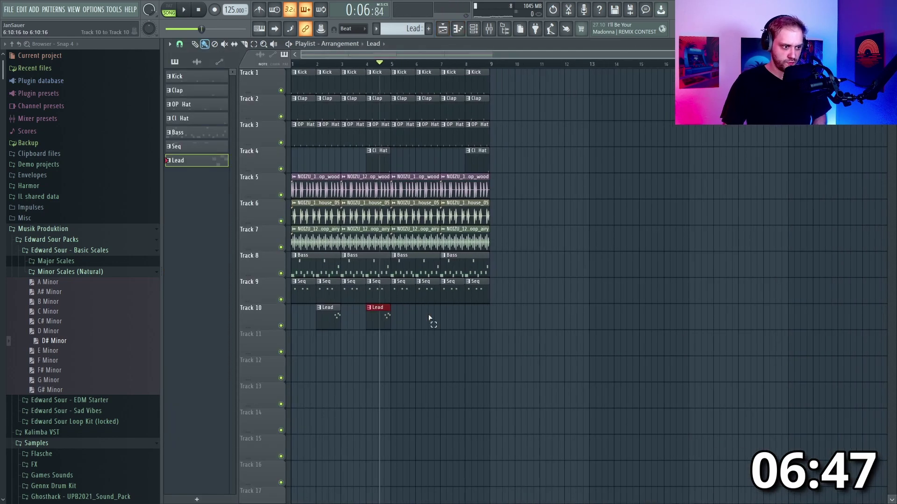
{"action": "left_click_drag", "start_coordinate": [308, 318], "coordinate": [431, 316]}
{"action": "key", "text": "space"}
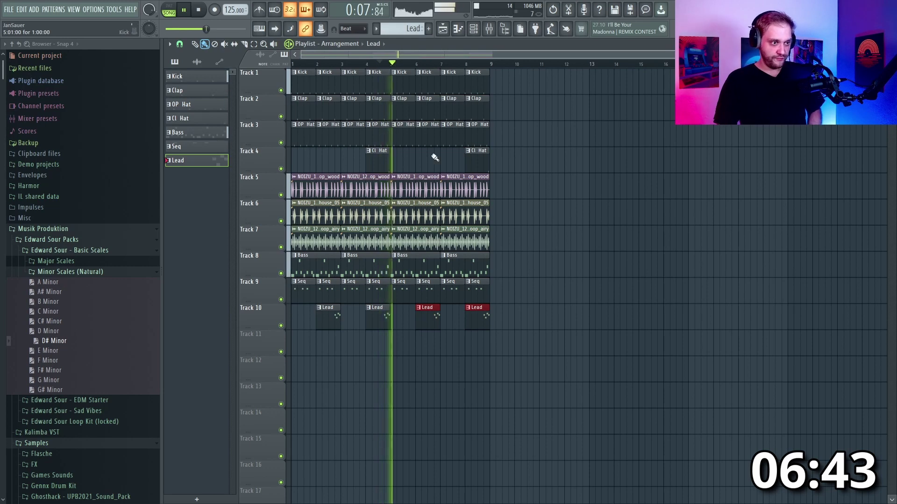
Load Fruity Parametric EQ 2 on mixer insert 11 with the 40Hz cut preset and move its low-cut band to a higher frequency
{"action": "left_click", "coordinate": [489, 28]}
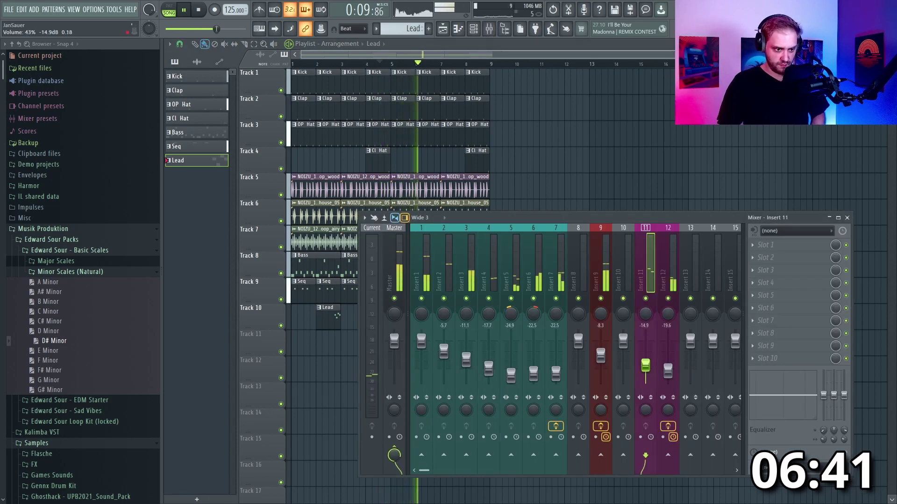
{"action": "left_click", "coordinate": [765, 244]}
{"action": "left_click", "coordinate": [626, 313]}
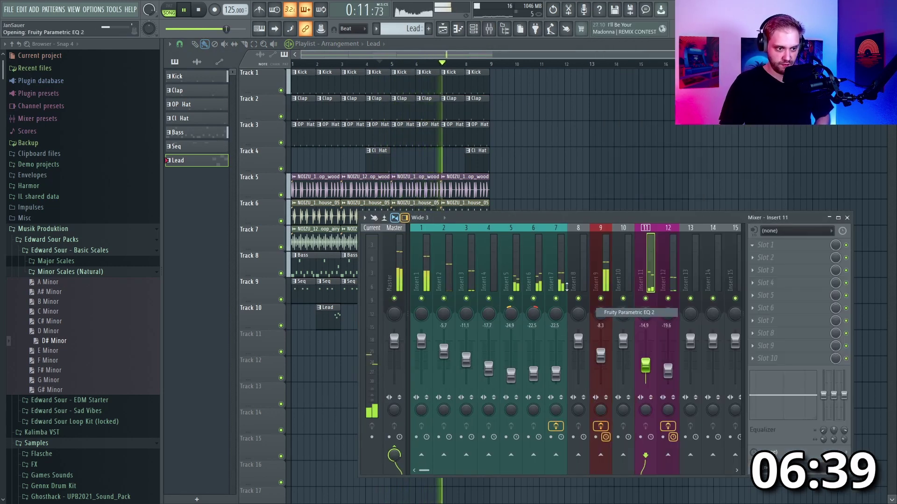
{"action": "left_click", "coordinate": [430, 87]}
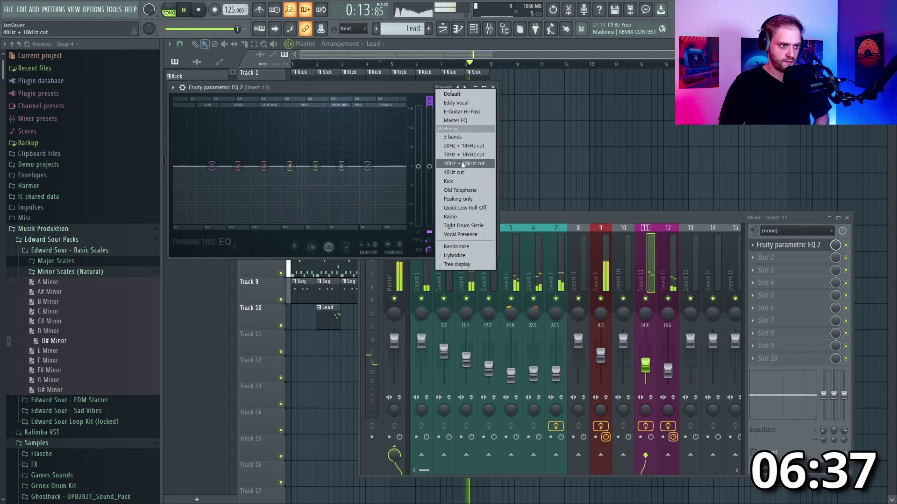
{"action": "left_click", "coordinate": [453, 172]}
{"action": "left_click_drag", "start_coordinate": [198, 166], "coordinate": [245, 166]}
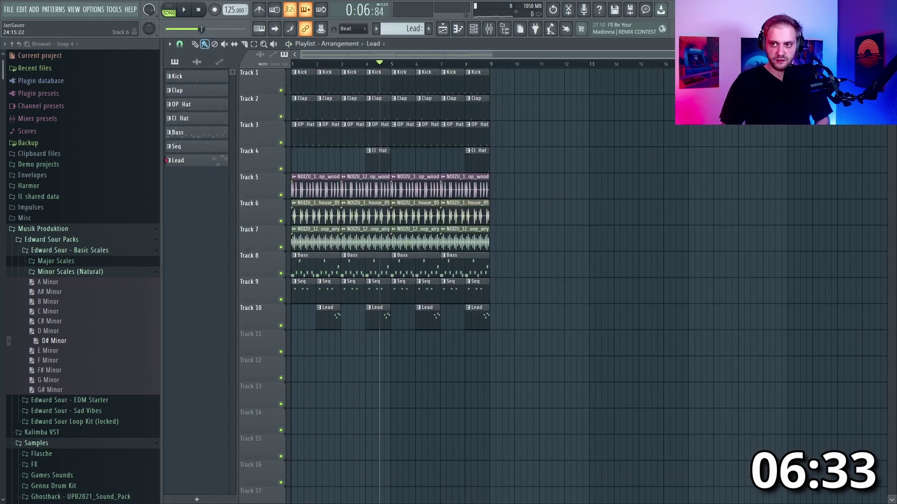
Open the Noizu Sample Pack Vol. 2 laser one-shots folder and audition the disco, ray gun and soundsystem samples
{"action": "scroll", "coordinate": [18, 316], "scroll_direction": "down", "scroll_amount": 20}
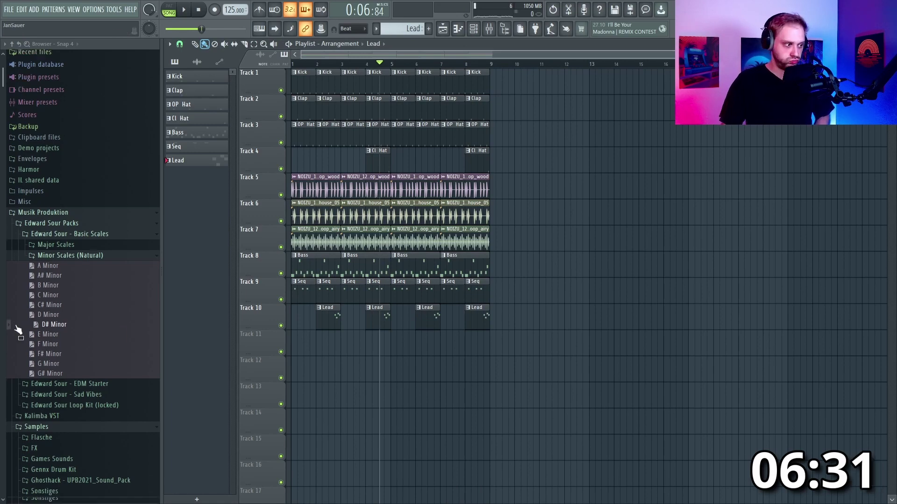
{"action": "scroll", "coordinate": [42, 315], "scroll_direction": "up", "scroll_amount": 1}
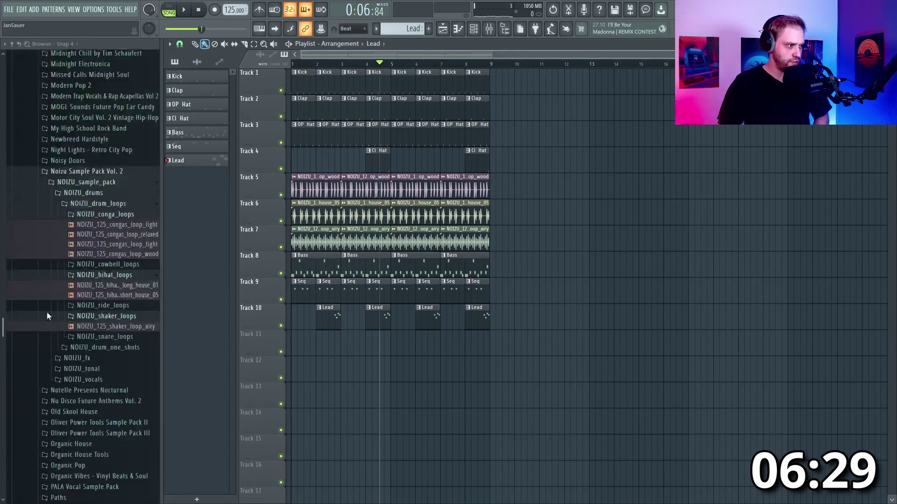
{"action": "left_click", "coordinate": [80, 434]}
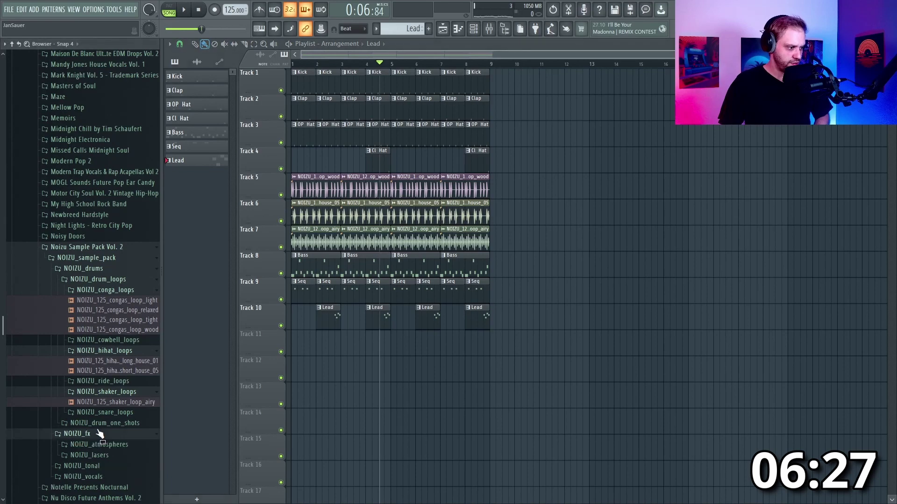
{"action": "left_click", "coordinate": [91, 455]}
{"action": "scroll", "coordinate": [110, 402], "scroll_direction": "down", "scroll_amount": 16}
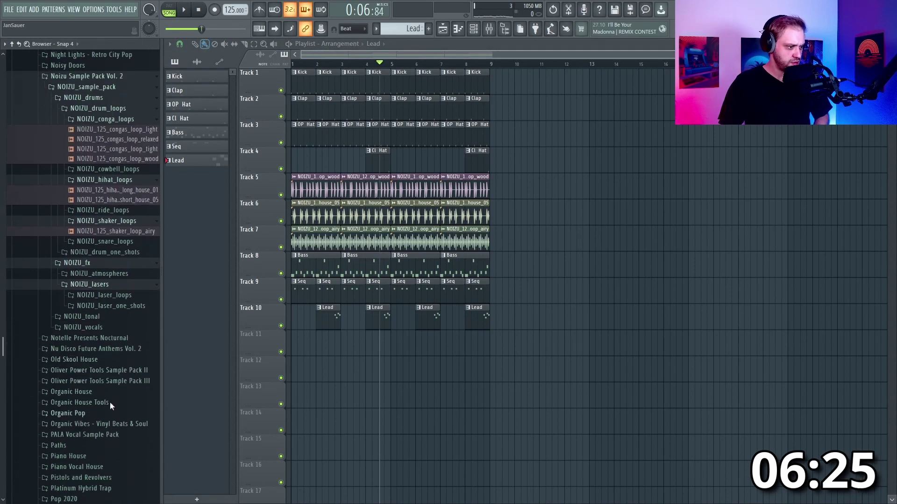
{"action": "left_click", "coordinate": [116, 300]}
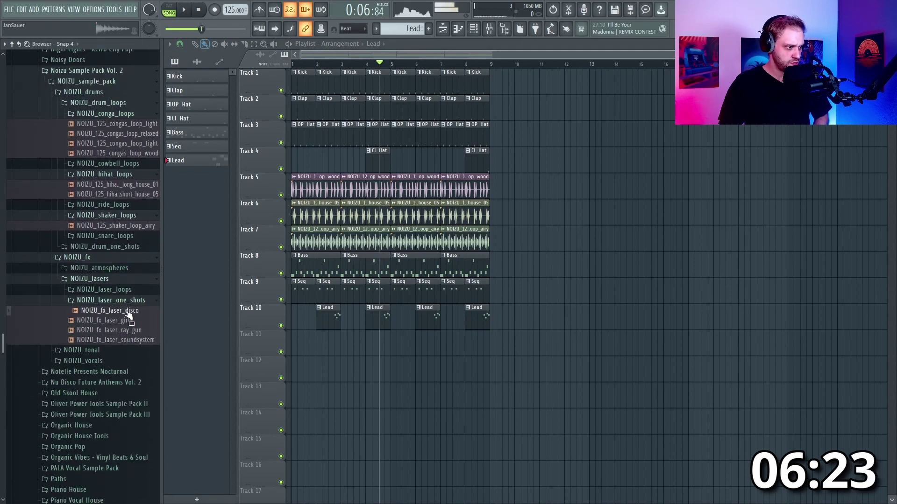
{"action": "left_click", "coordinate": [127, 330]}
{"action": "left_click", "coordinate": [128, 340]}
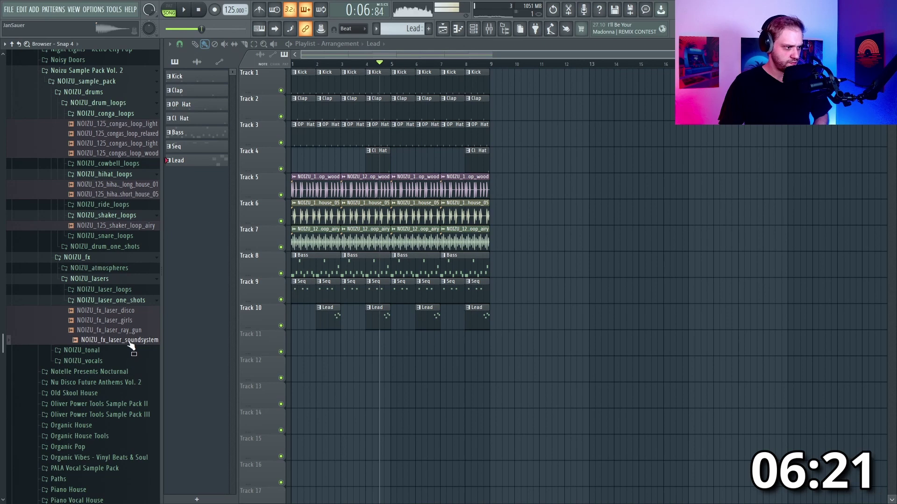
Place NOIZU_fx_laser_ray_gun with no tempo on track 11 at beat 4 of bar 2 and cut off its part past bar 3
{"action": "left_click_drag", "start_coordinate": [129, 330], "coordinate": [224, 351]}
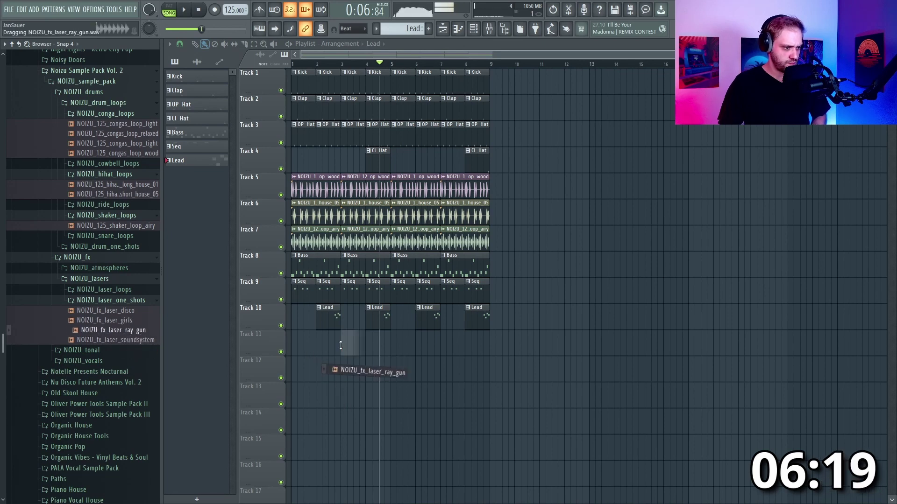
{"action": "mouse_move", "coordinate": [340, 345]}
{"action": "left_mouse_down"}
{"action": "mouse_move", "coordinate": [358, 351]}
{"action": "mouse_move", "coordinate": [327, 352]}
{"action": "mouse_move", "coordinate": [352, 347]}
{"action": "left_mouse_up"}
{"action": "scroll", "coordinate": [345, 345], "scroll_direction": "up", "scroll_amount": 3, "text": "ctrl"}
{"action": "left_click", "coordinate": [335, 334]}
{"action": "left_click", "coordinate": [450, 396]}
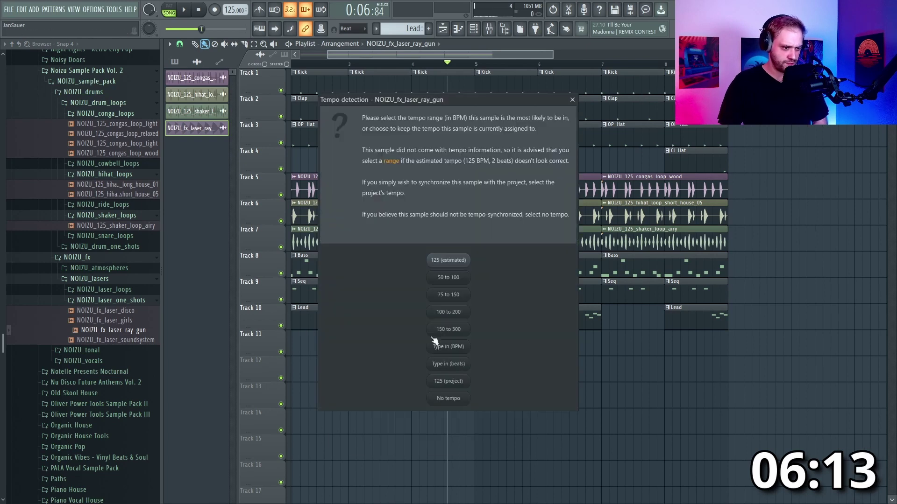
{"action": "key", "text": "Escape"}
{"action": "scroll", "coordinate": [326, 403], "scroll_direction": "up", "scroll_amount": 3}
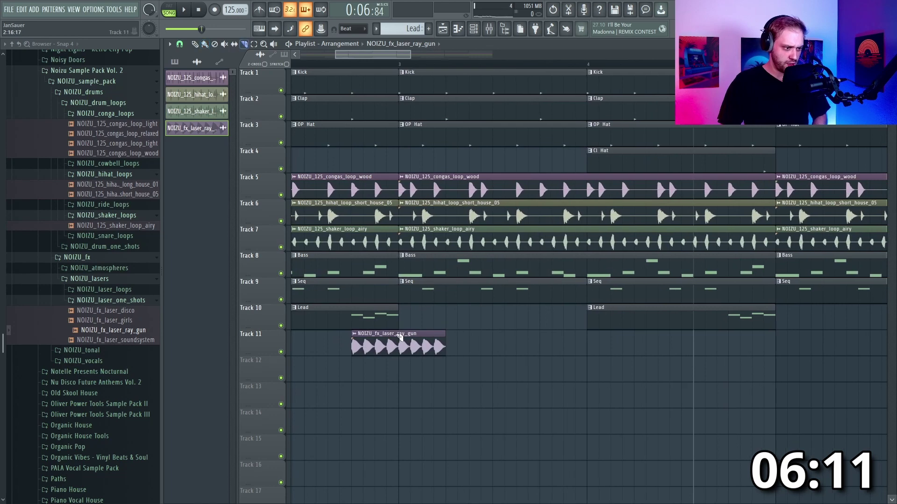
{"action": "right_click", "coordinate": [434, 348]}
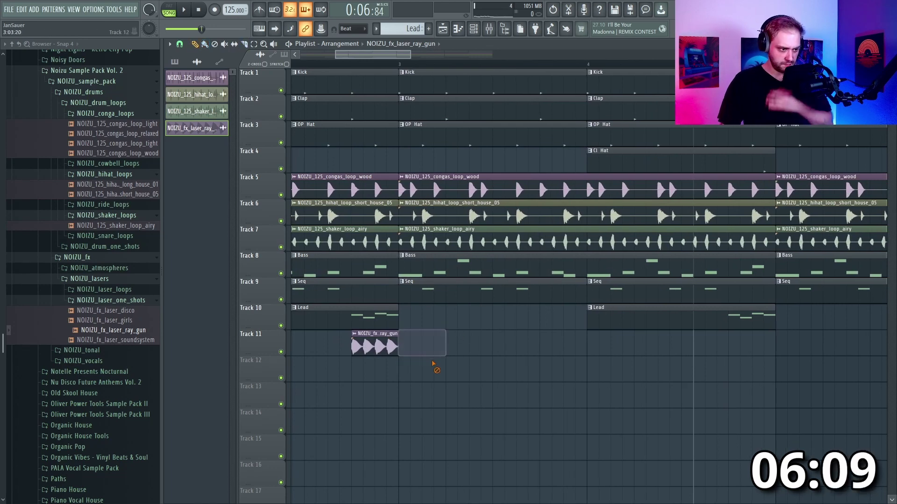
Show the laser ray gun clip's channel settings beside the clip and add a fade-out to the sample
{"action": "double_click", "coordinate": [372, 347]}
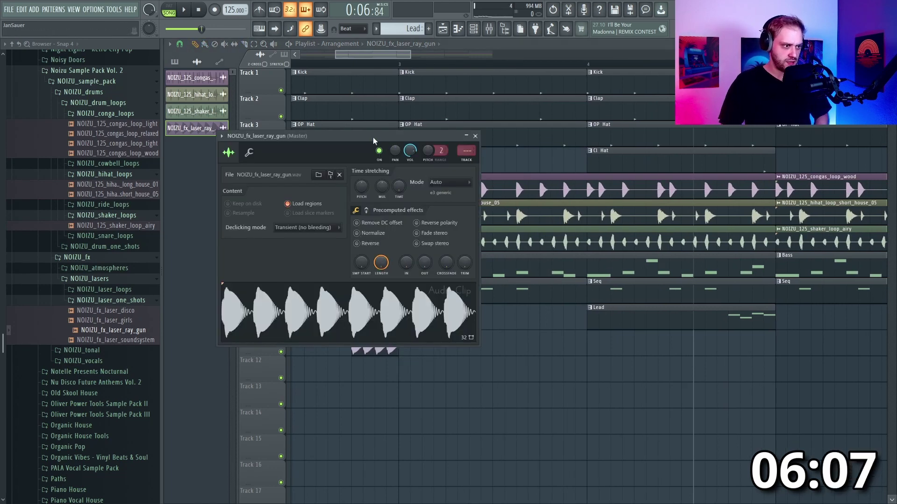
{"action": "left_click_drag", "start_coordinate": [373, 136], "coordinate": [637, 212]}
{"action": "scroll", "coordinate": [828, 177], "scroll_direction": "up", "scroll_amount": 2}
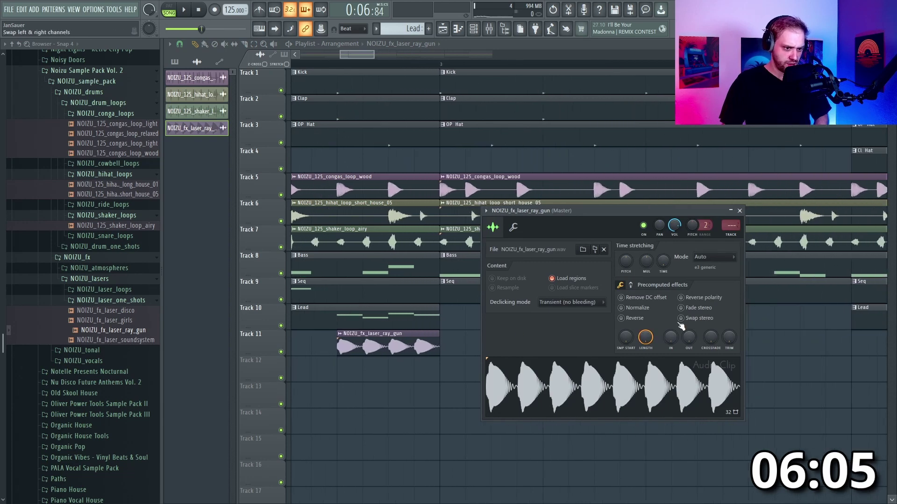
{"action": "mouse_move", "coordinate": [684, 340]}
{"action": "left_mouse_down"}
{"action": "mouse_move", "coordinate": [685, 326]}
{"action": "mouse_move", "coordinate": [684, 341]}
{"action": "left_mouse_up"}
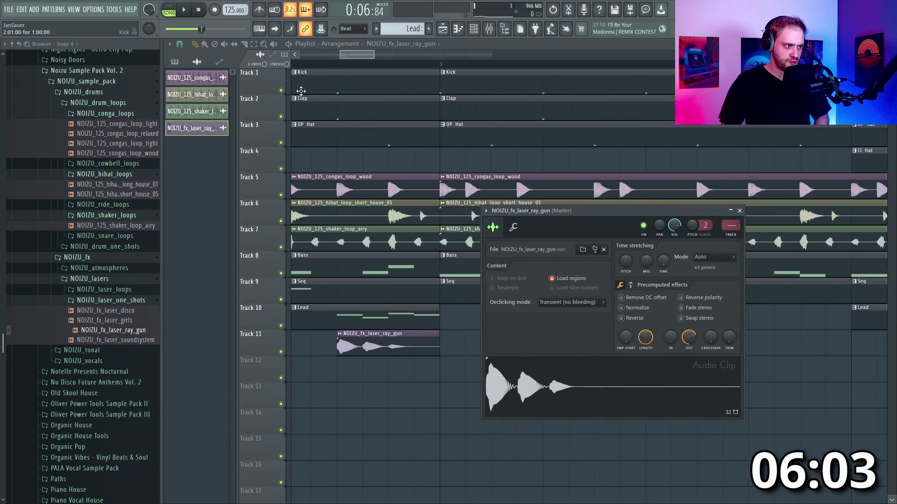
Solo track 11, audition the laser clip, and set its channel volume to about 56% and its fade-out to 54%
{"action": "right_click", "coordinate": [280, 352]}
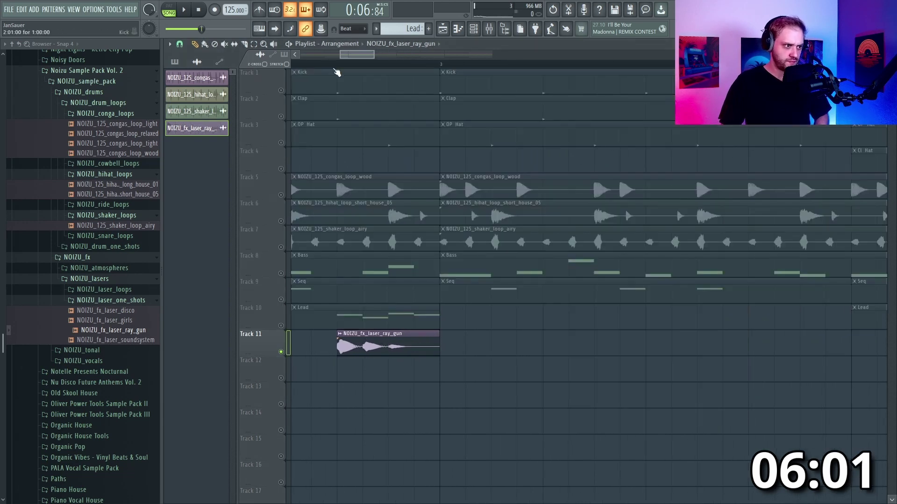
{"action": "double_click", "coordinate": [408, 347]}
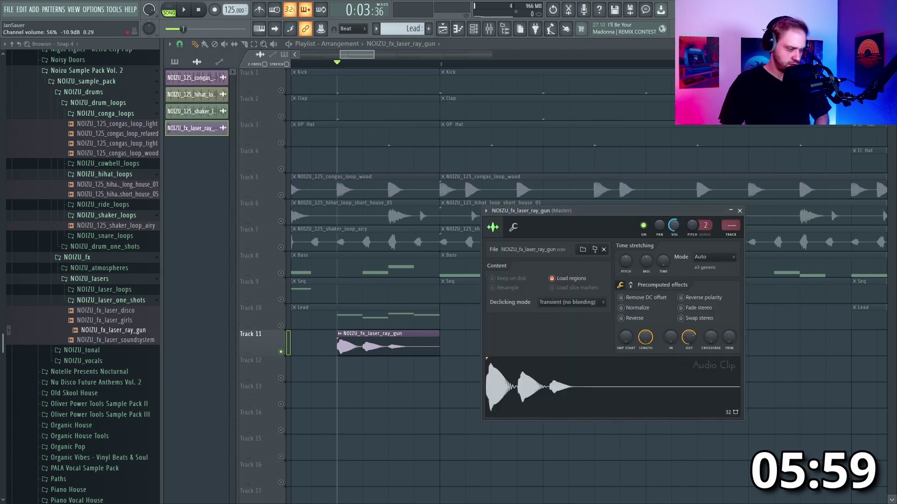
{"action": "key", "text": "space"}
{"action": "key", "text": "space"}
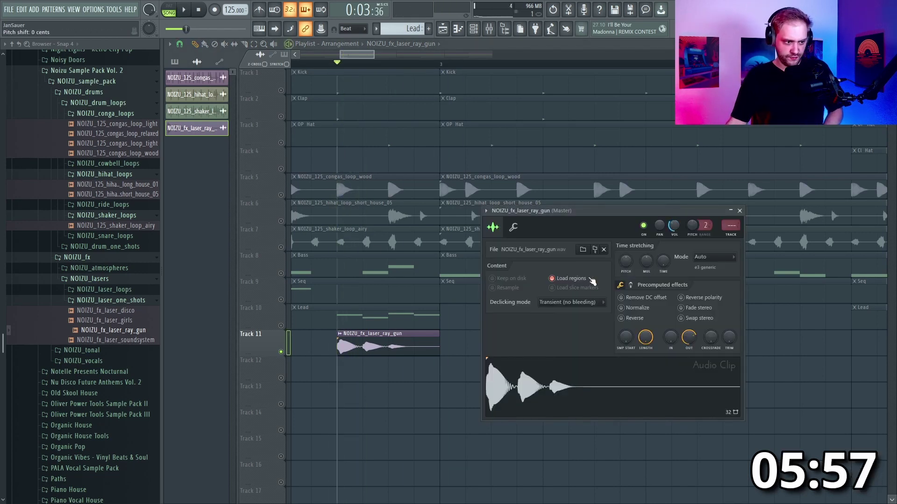
{"action": "key", "text": "space"}
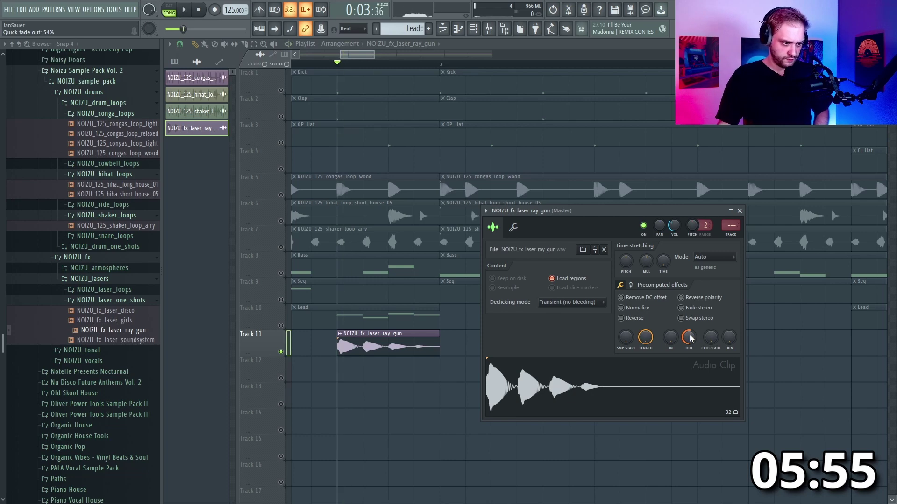
{"action": "key", "text": "Escape"}
{"action": "key", "text": "space"}
Add a second laser ray gun clip on track 11 at the last beat of bar 6
{"action": "scroll", "coordinate": [423, 418], "scroll_direction": "down", "scroll_amount": 3, "text": "ctrl"}
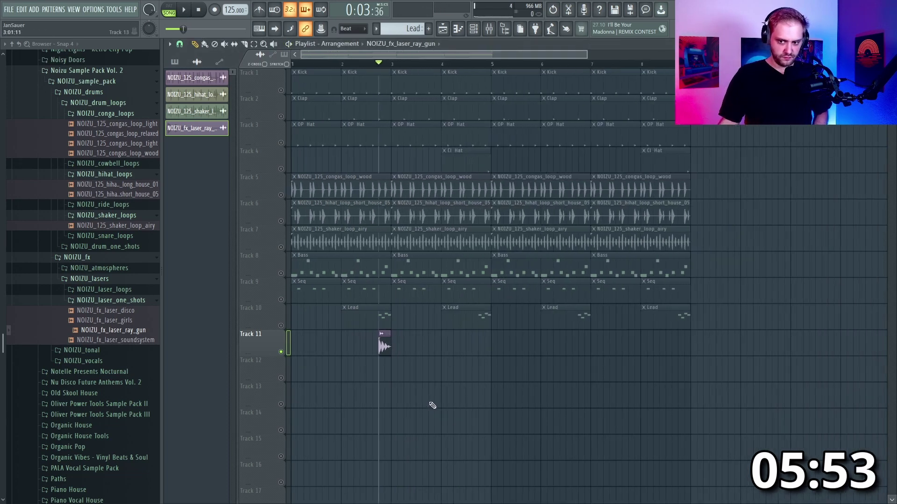
{"action": "scroll", "coordinate": [394, 373], "scroll_direction": "down", "scroll_amount": 2}
{"action": "scroll", "coordinate": [387, 353], "scroll_direction": "down", "scroll_amount": 2, "text": "ctrl"}
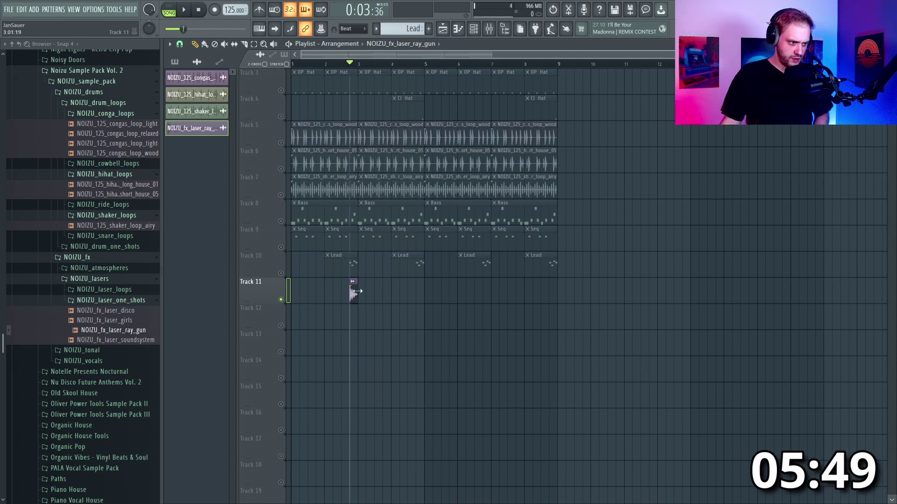
{"action": "scroll", "coordinate": [482, 303], "scroll_direction": "up", "scroll_amount": 1, "text": "ctrl"}
{"action": "left_click", "coordinate": [488, 292]}
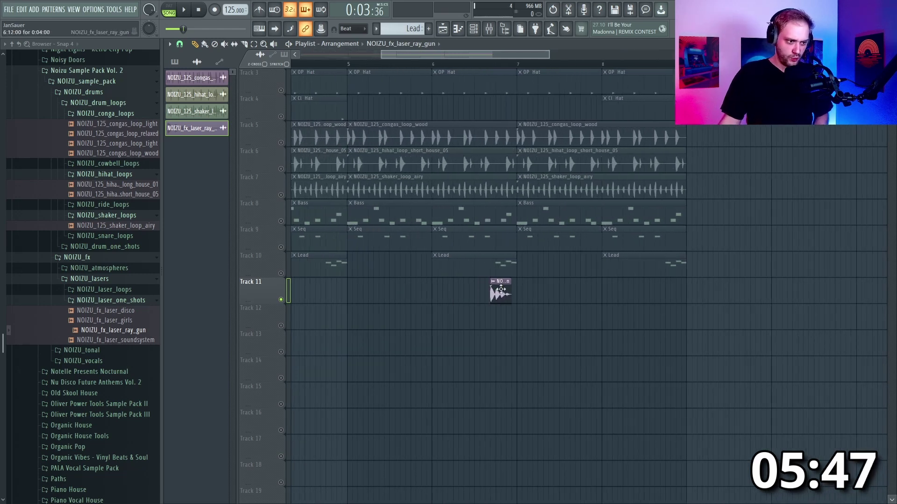
Enable tracks 8 to 11 together, play them, and lower the laser sample's channel volume to 22%
{"action": "left_click_drag", "start_coordinate": [290, 251], "coordinate": [289, 275]}
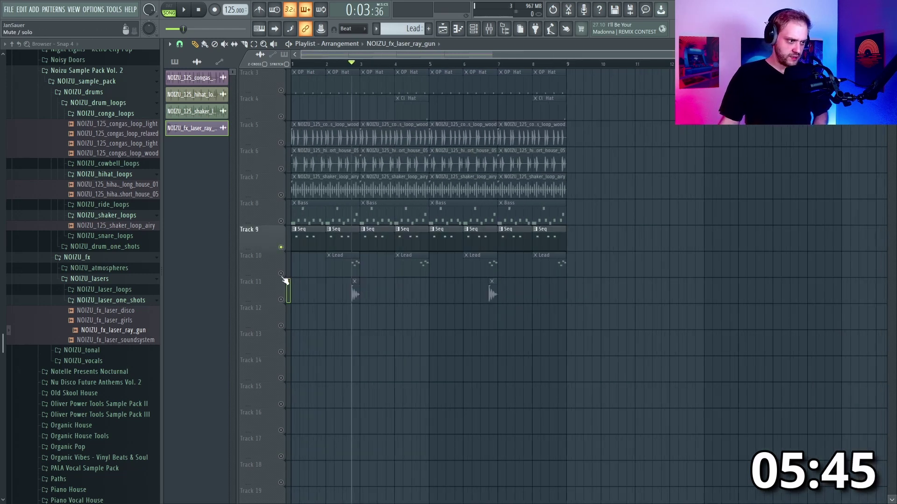
{"action": "left_click_drag", "start_coordinate": [288, 245], "coordinate": [286, 227]}
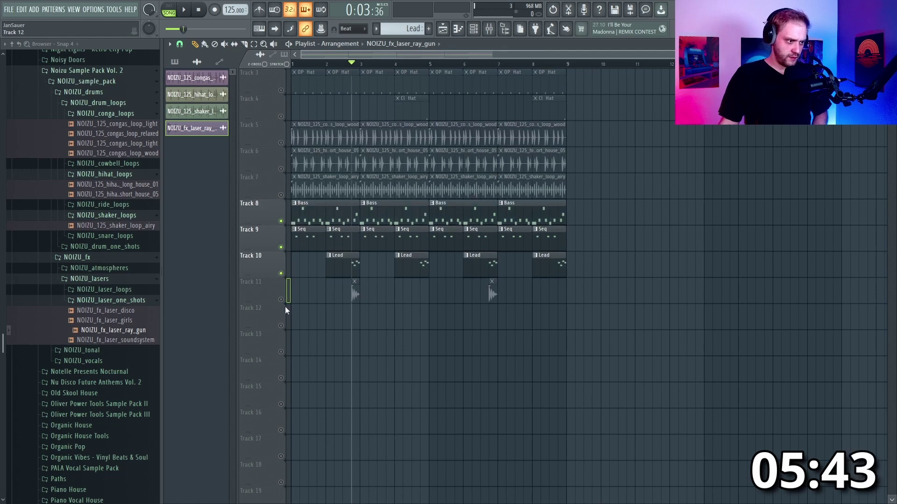
{"action": "key", "text": "space"}
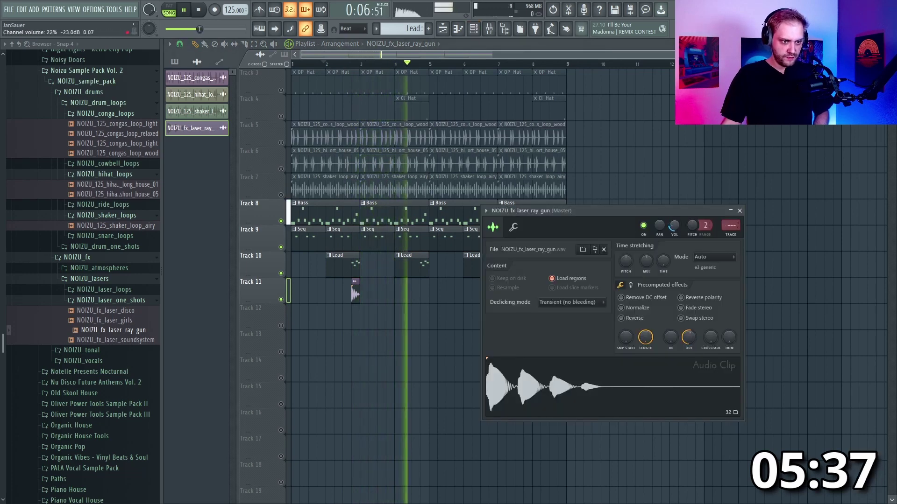
{"action": "key", "text": "space"}
{"action": "key", "text": "Escape"}
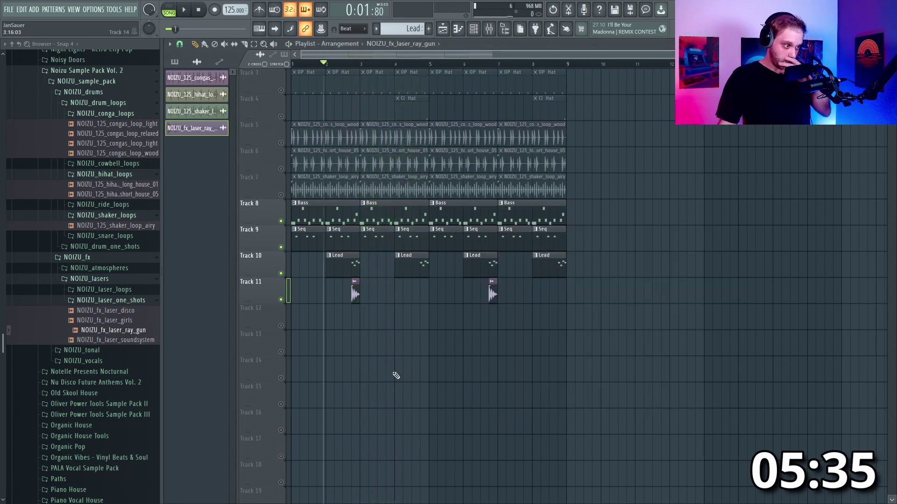
Open the VOCAL_LOOPS folder of Variavision Funkalicious Tech House and audition vocal loops, including VV_VOCAL_LOOPS_14_125 and VV_VOCAL_LOOPS_17_125
{"action": "scroll", "coordinate": [75, 369], "scroll_direction": "down", "scroll_amount": 20}
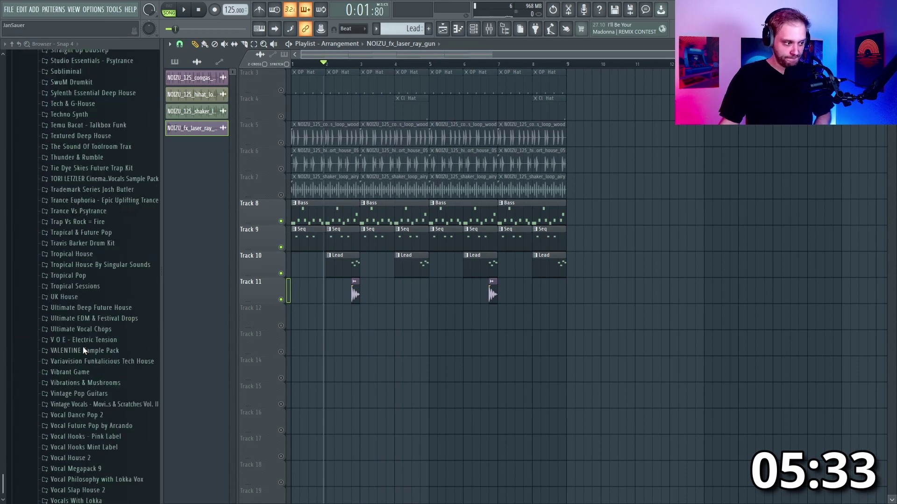
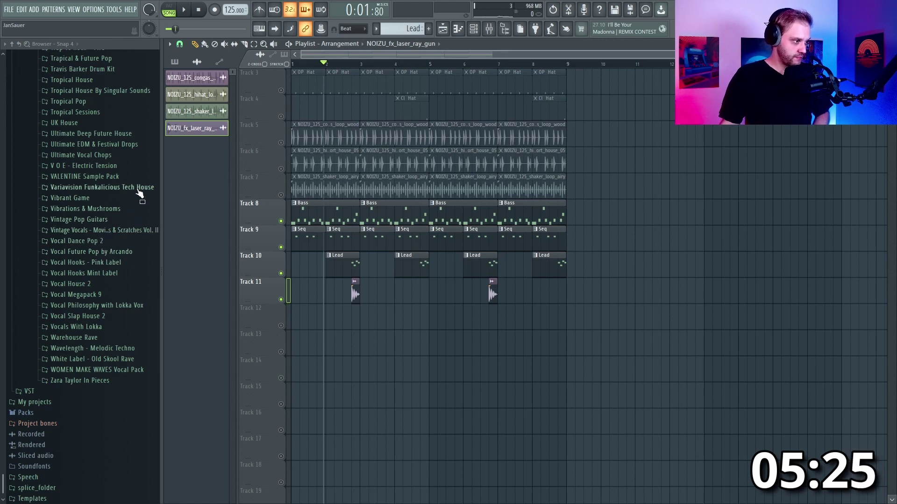
{"action": "left_click", "coordinate": [117, 188]}
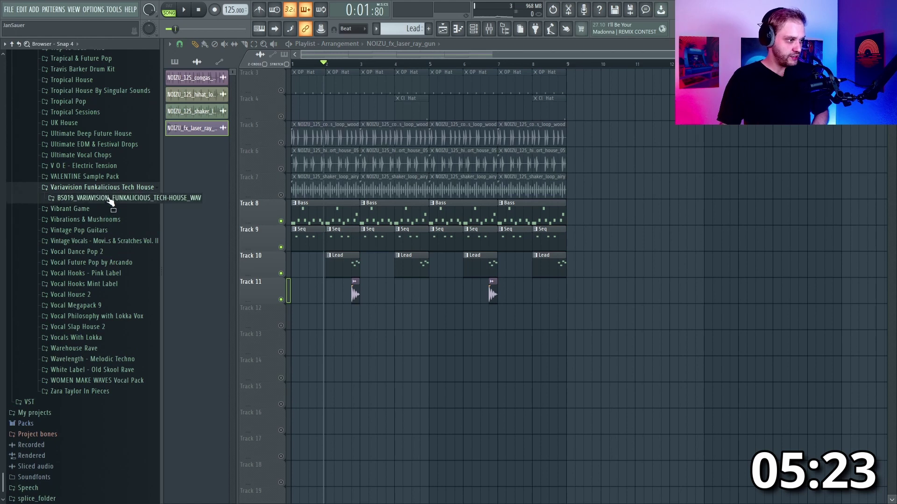
{"action": "left_click", "coordinate": [110, 197]}
{"action": "left_click", "coordinate": [102, 209]}
{"action": "left_click", "coordinate": [86, 224]}
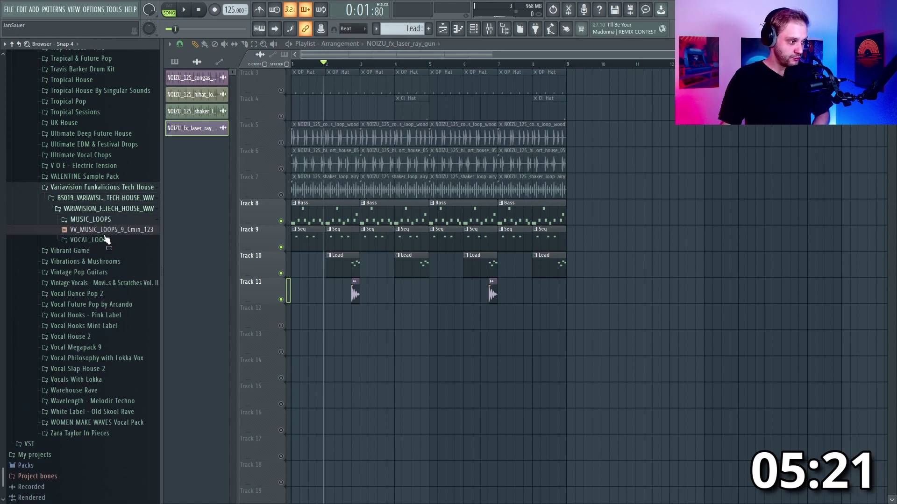
{"action": "left_click", "coordinate": [98, 221]}
{"action": "left_click", "coordinate": [97, 223]}
{"action": "left_click", "coordinate": [98, 240]}
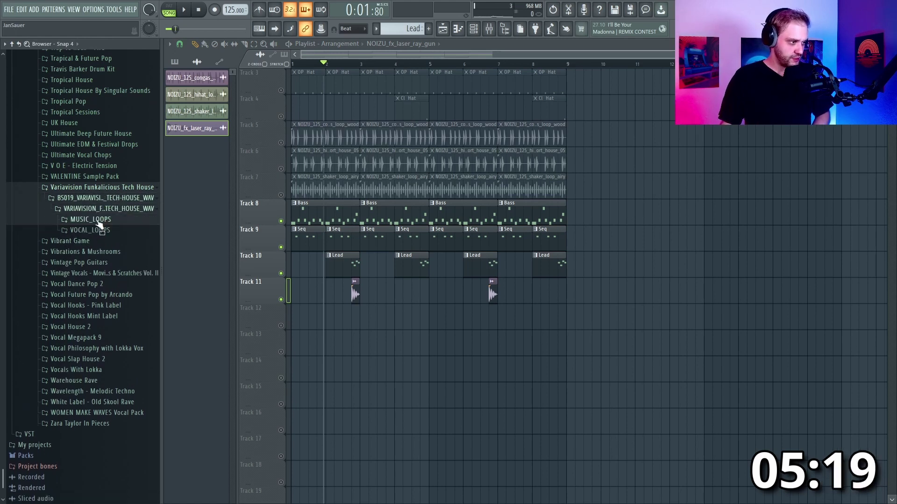
{"action": "left_click", "coordinate": [101, 252]}
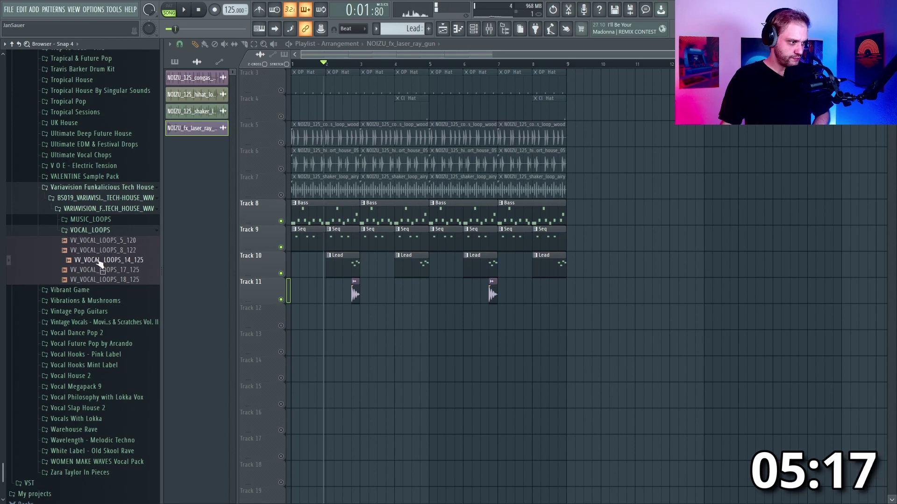
{"action": "left_click", "coordinate": [100, 271]}
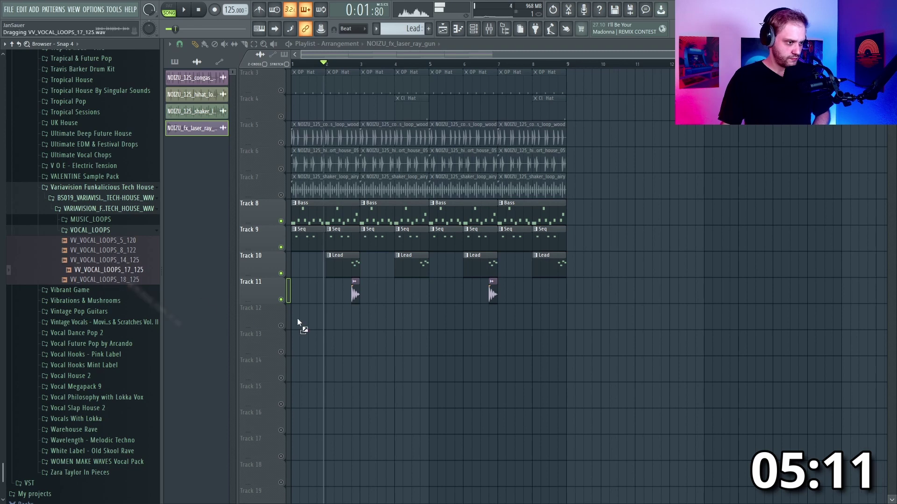
Place the VV_VOCAL_LOOPS_17_125 sample on track 12 at the start of bar 1
{"action": "left_click_drag", "start_coordinate": [298, 322], "coordinate": [342, 322]}
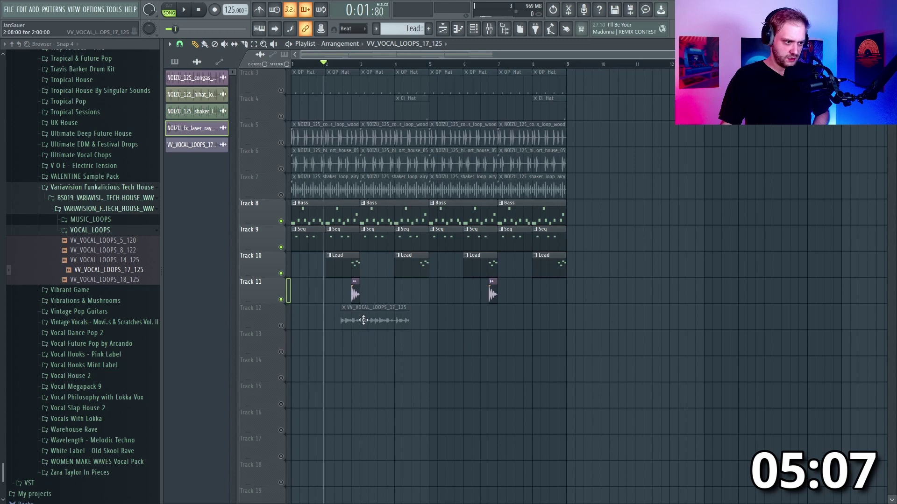
{"action": "double_click", "coordinate": [311, 321]}
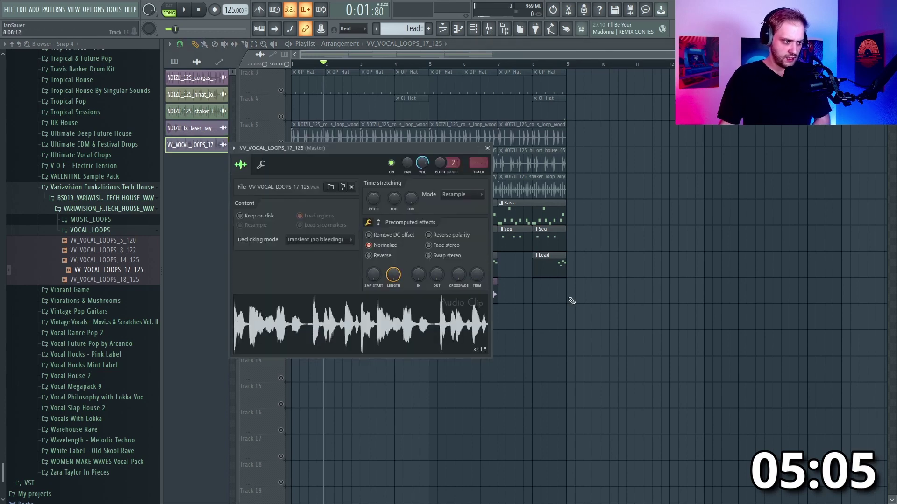
{"action": "key", "text": "Escape"}
Colour mixer insert 14 violet and lower its volume to about -5.3 dB
{"action": "key", "text": "F9"}
{"action": "right_click", "coordinate": [717, 272]}
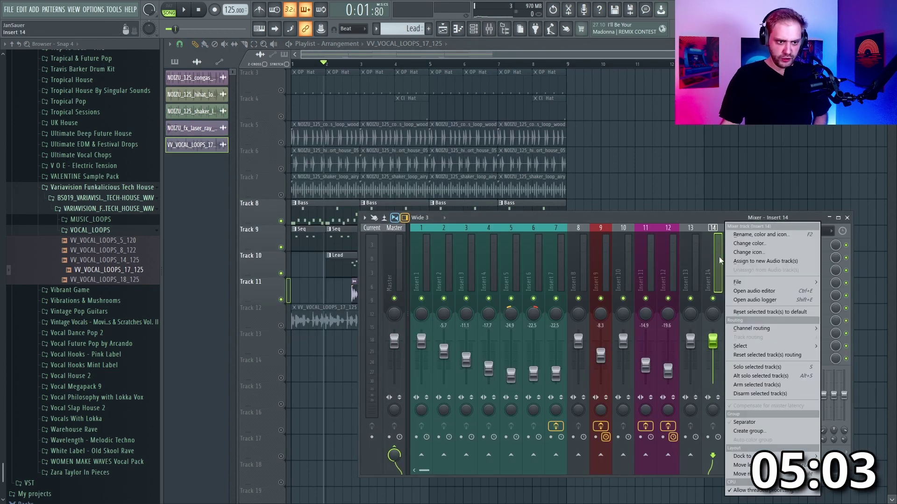
{"action": "left_click", "coordinate": [747, 272]}
{"action": "left_click", "coordinate": [776, 232]}
{"action": "left_click", "coordinate": [759, 304]}
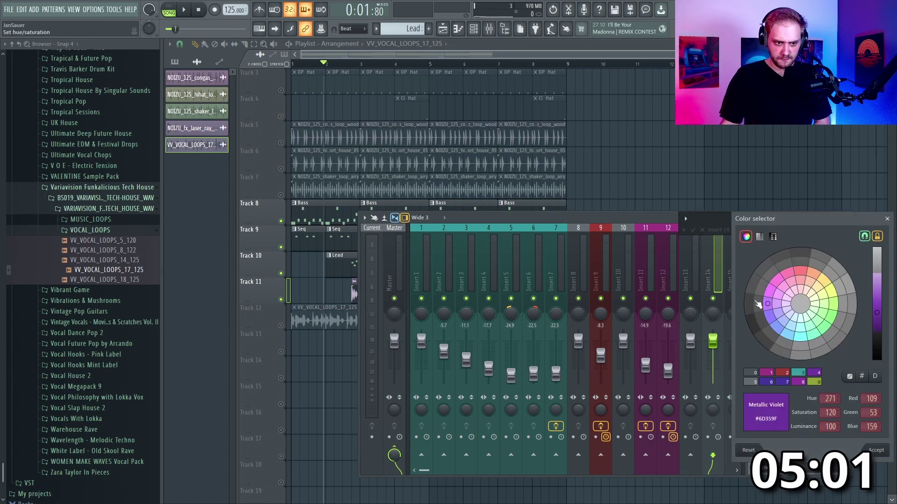
{"action": "key", "text": "Return"}
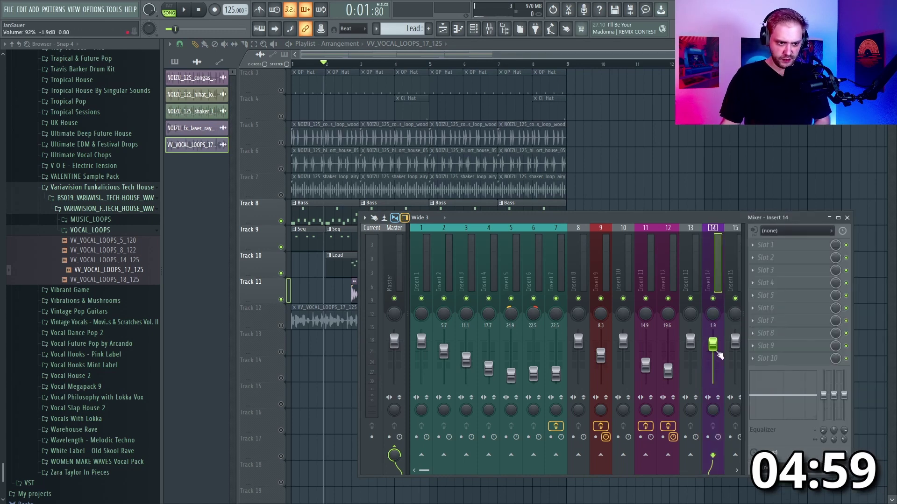
Route the VV_VOCAL_LOOPS_17_125 sample to mixer track 14
{"action": "double_click", "coordinate": [327, 320]}
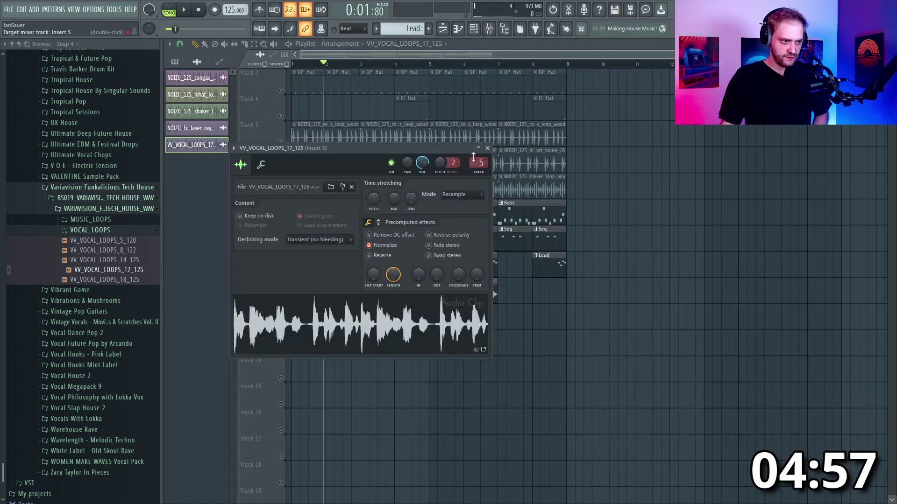
{"action": "scroll", "coordinate": [473, 157], "scroll_direction": "up", "scroll_amount": 5}
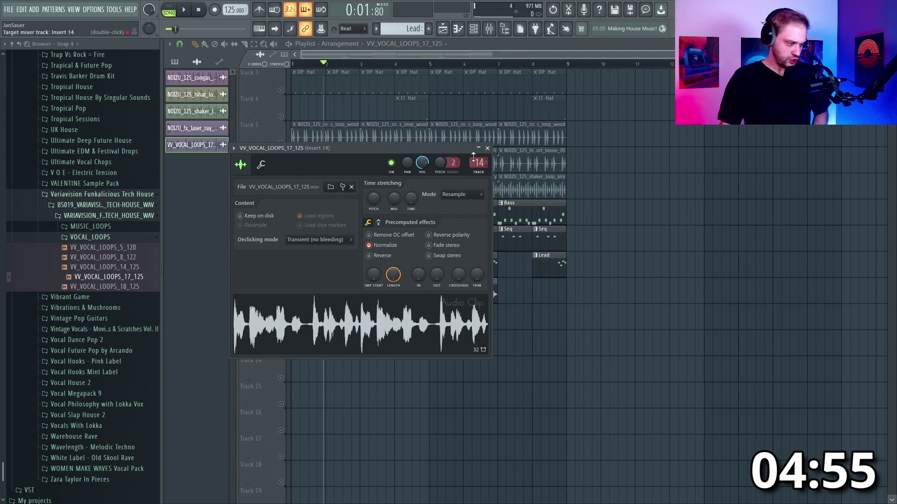
{"action": "key", "text": "Escape"}
Trim the vocal clip on track 12 to its opening phrase, just under half a bar, and enable the track
{"action": "scroll", "coordinate": [363, 406], "scroll_direction": "up", "scroll_amount": 3, "text": "ctrl"}
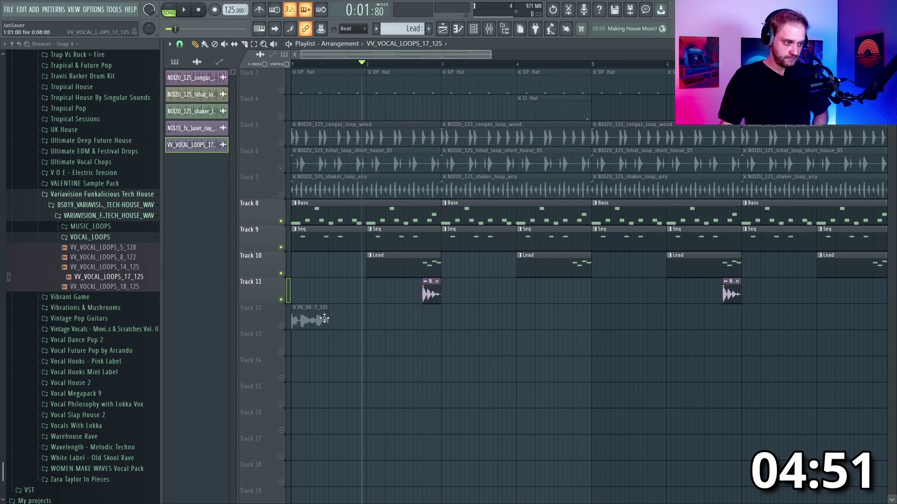
{"action": "left_click", "coordinate": [281, 326]}
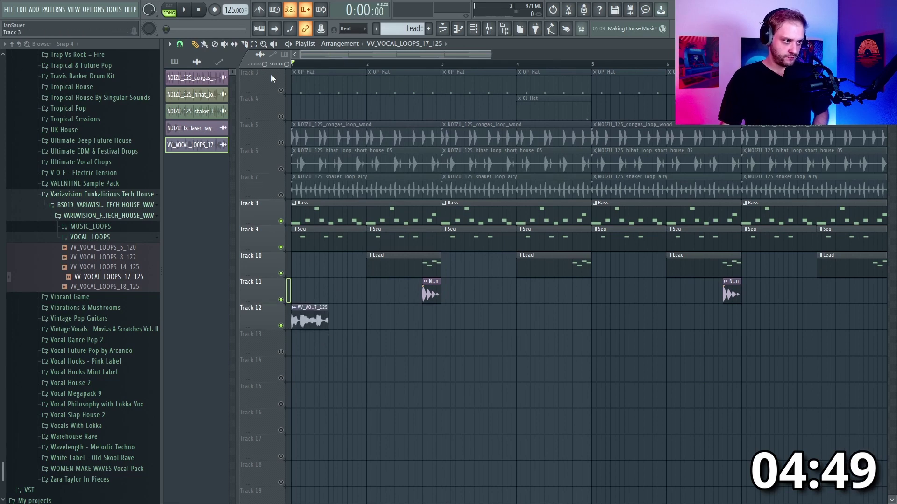
{"action": "scroll", "coordinate": [401, 318], "scroll_direction": "up", "scroll_amount": 4, "text": "ctrl"}
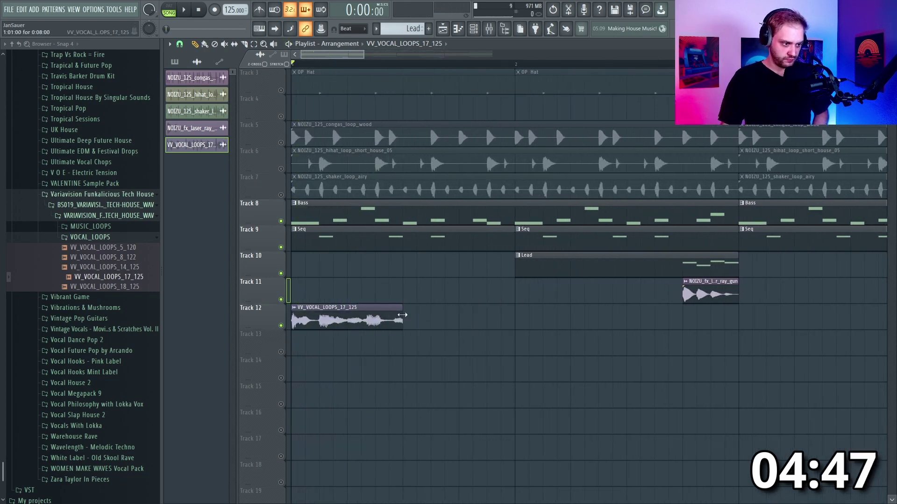
{"action": "scroll", "coordinate": [360, 320], "scroll_direction": "up", "scroll_amount": 3, "text": "ctrl"}
Set the vocal sample's declicking mode to Transient (bleeding)
{"action": "double_click", "coordinate": [355, 319]}
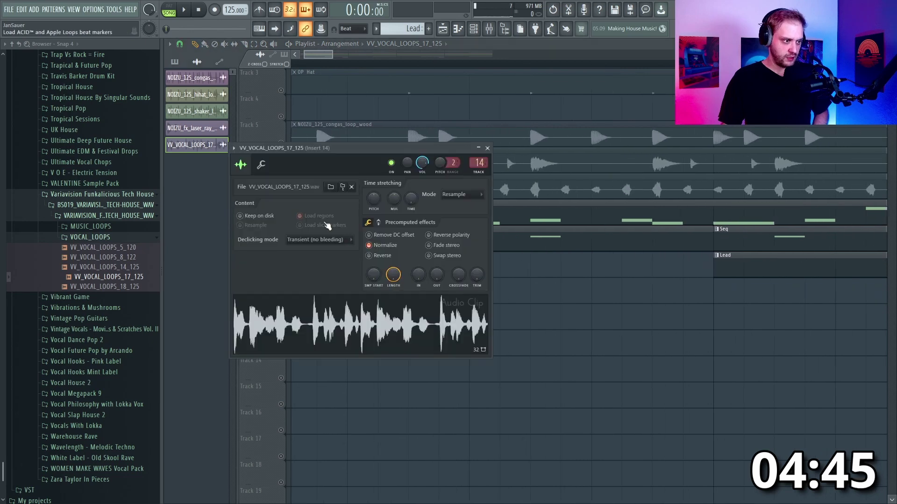
{"action": "left_click", "coordinate": [316, 240]}
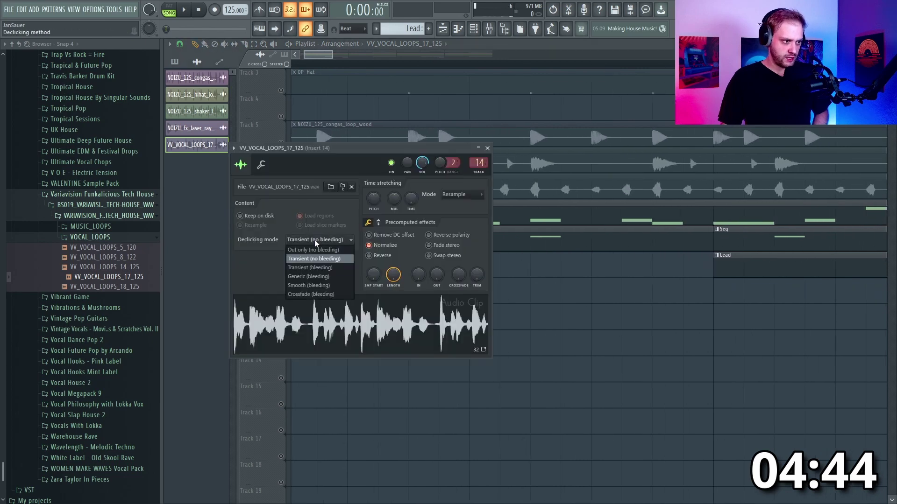
{"action": "left_click", "coordinate": [322, 270]}
{"action": "key", "text": "Escape"}
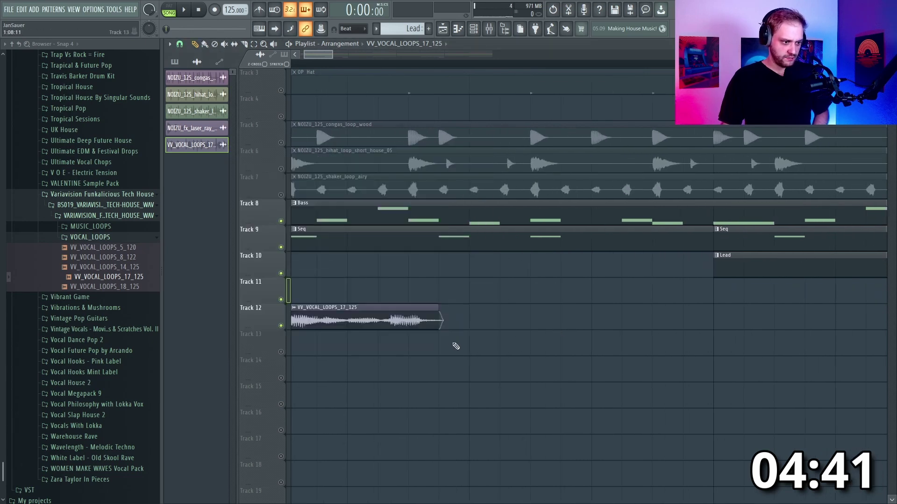
Play the trimmed vocal together with the bass and sequence and check the mixer levels
{"action": "key", "text": "space"}
{"action": "key", "text": "F9"}
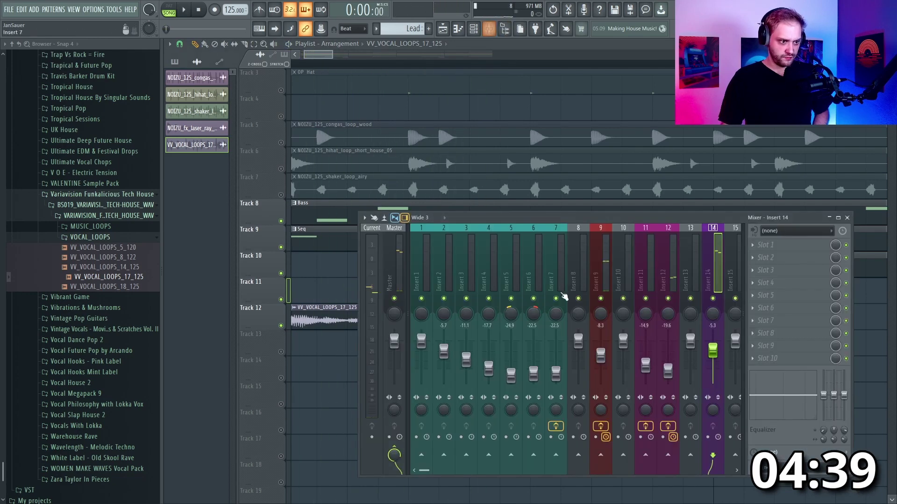
{"action": "key", "text": "space"}
{"action": "key", "text": "F9"}
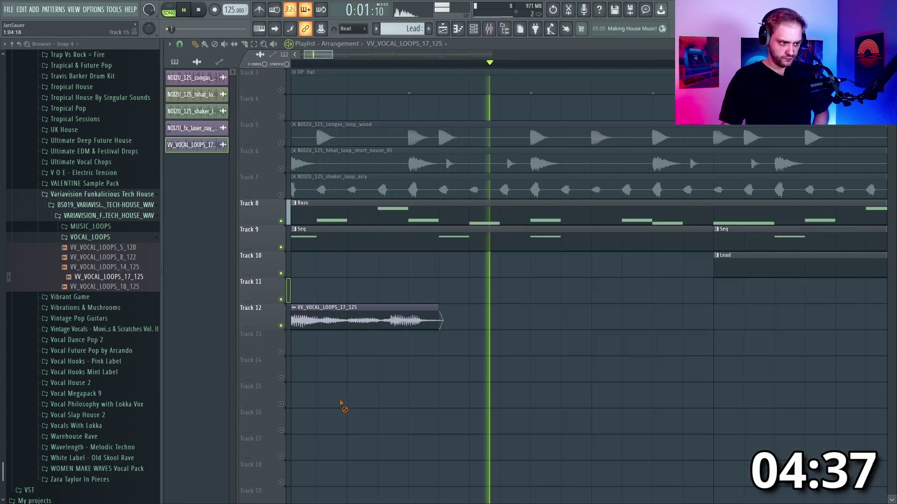
{"action": "key", "text": "space"}
Repeat the trimmed vocal clip on track 12 at the start of every bar through bar 8
{"action": "scroll", "coordinate": [364, 371], "scroll_direction": "down", "scroll_amount": 1}
{"action": "scroll", "coordinate": [364, 371], "scroll_direction": "down", "scroll_amount": 4}
{"action": "left_click", "coordinate": [477, 192]}
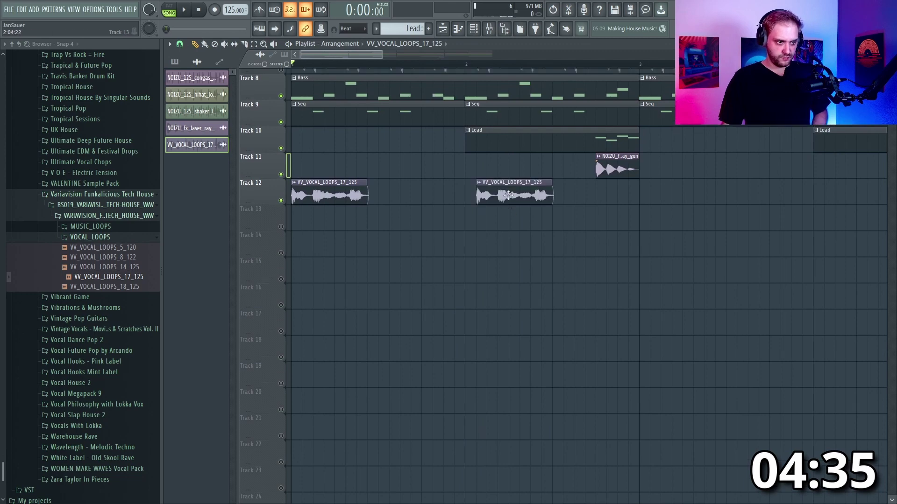
{"action": "scroll", "coordinate": [495, 219], "scroll_direction": "up", "scroll_amount": 1}
{"action": "left_click_drag", "start_coordinate": [497, 240], "coordinate": [291, 206]}
{"action": "scroll", "coordinate": [497, 241], "scroll_direction": "down", "scroll_amount": 3}
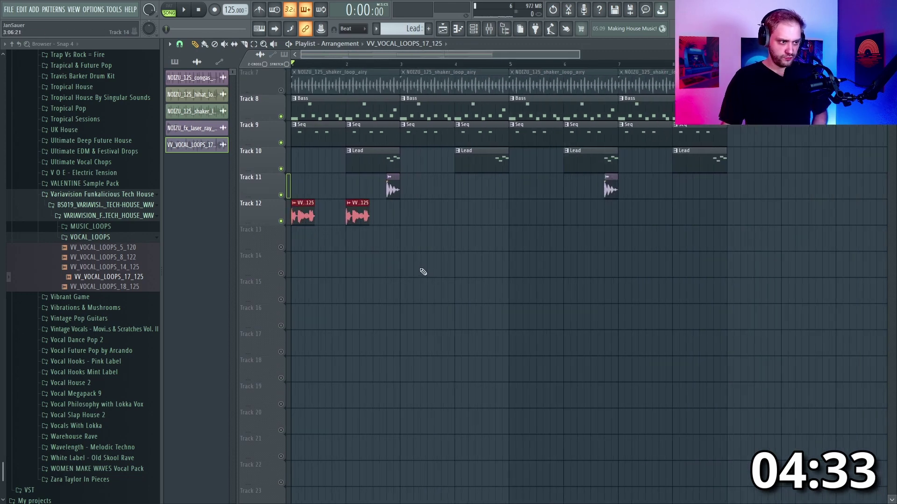
{"action": "key", "text": "ctrl+b"}
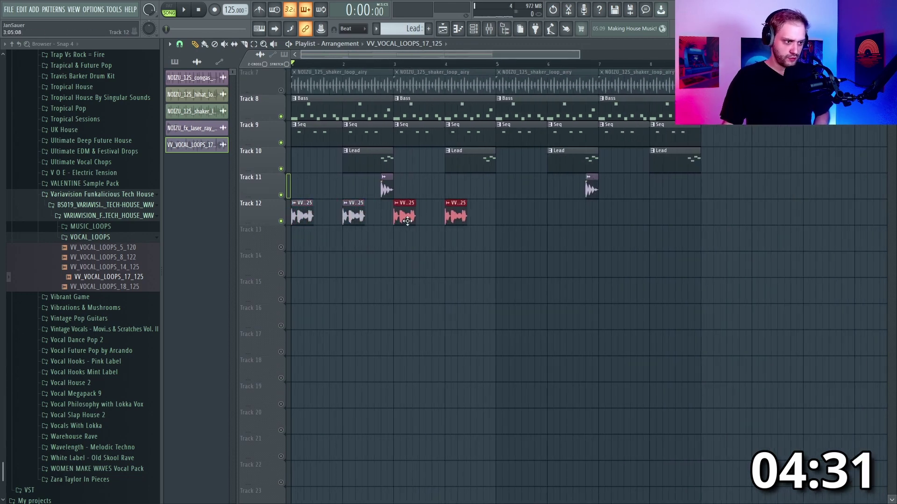
{"action": "left_click_drag", "start_coordinate": [474, 224], "coordinate": [314, 219]}
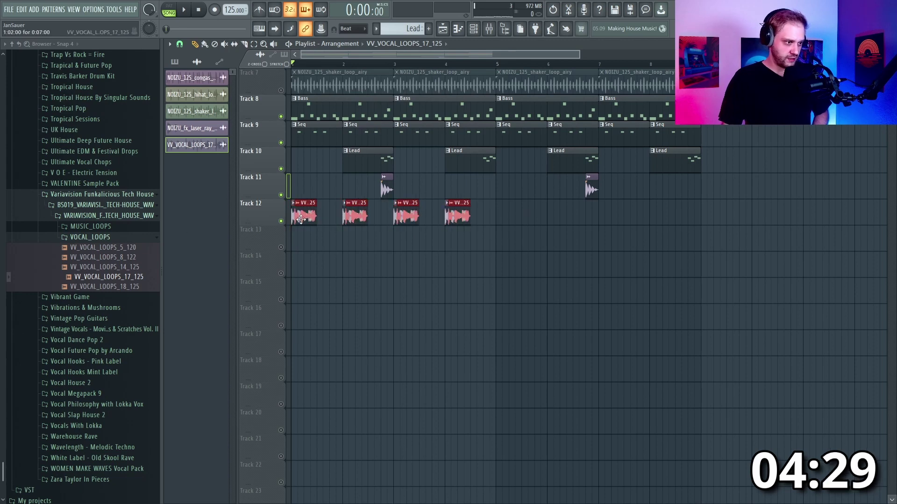
{"action": "key", "text": "ctrl+b"}
Play the arrangement and lower the vocal's mixer insert 14 to -20.3 dB
{"action": "key", "text": "space"}
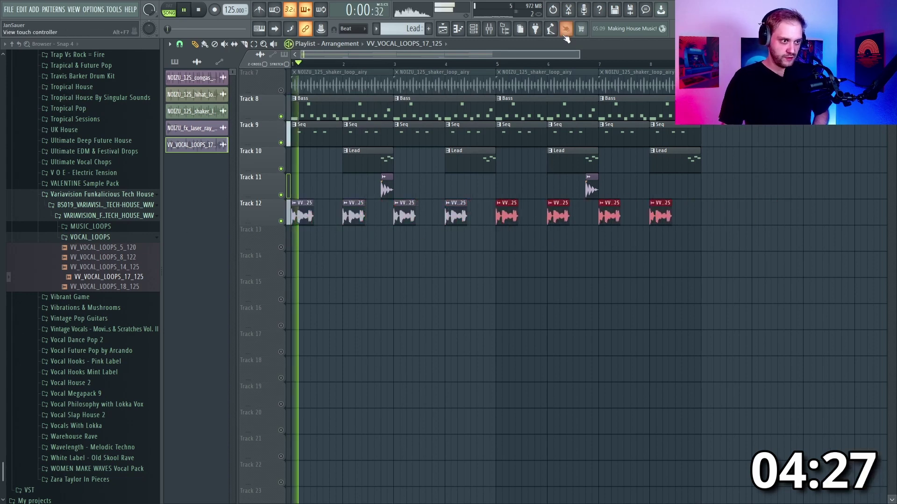
{"action": "key", "text": "F9"}
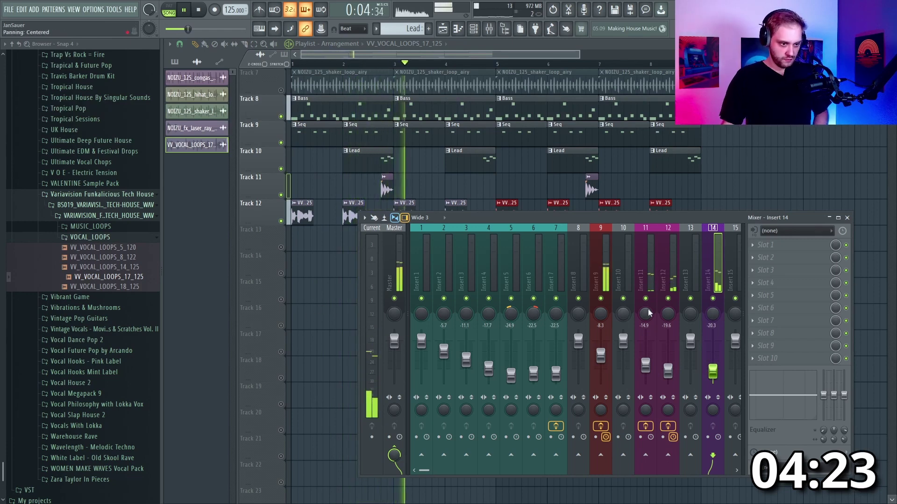
{"action": "left_click", "coordinate": [665, 280]}
{"action": "key", "text": "space"}
Route the laser ray gun sample to mixer track 13 and lower that insert to -14.9 dB
{"action": "double_click", "coordinate": [384, 186]}
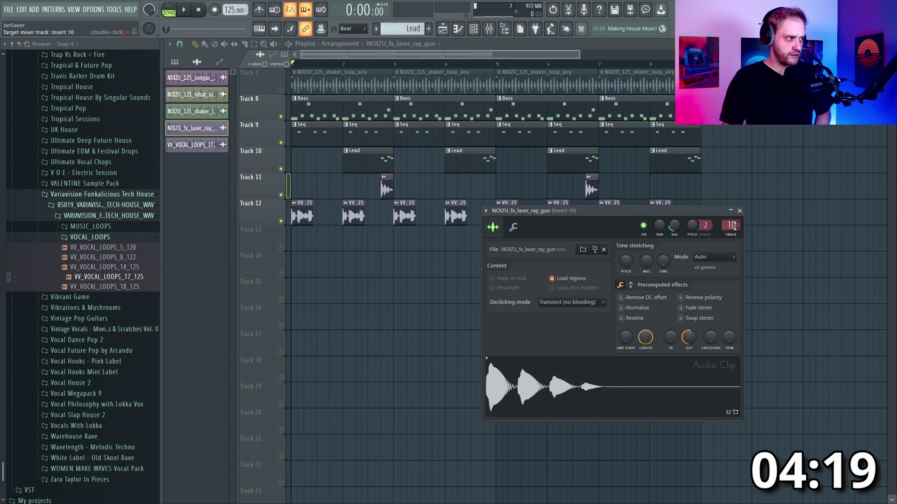
{"action": "left_click", "coordinate": [489, 29]}
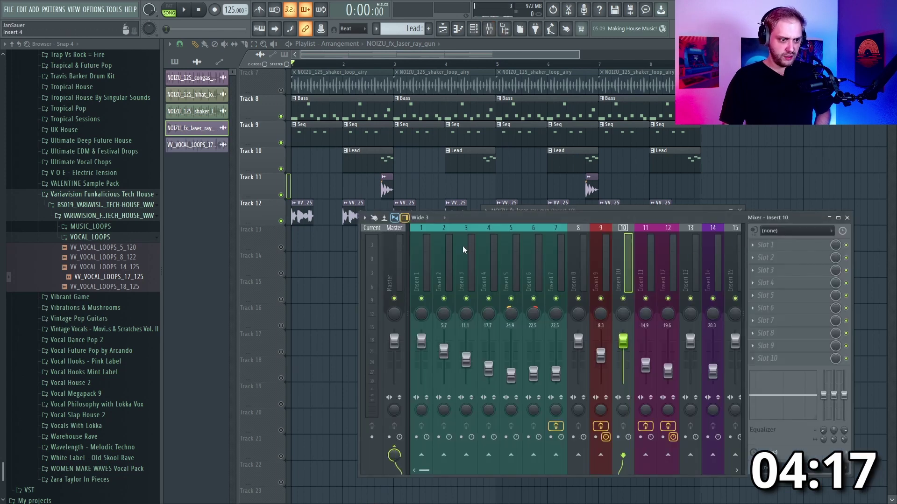
{"action": "double_click", "coordinate": [381, 185]}
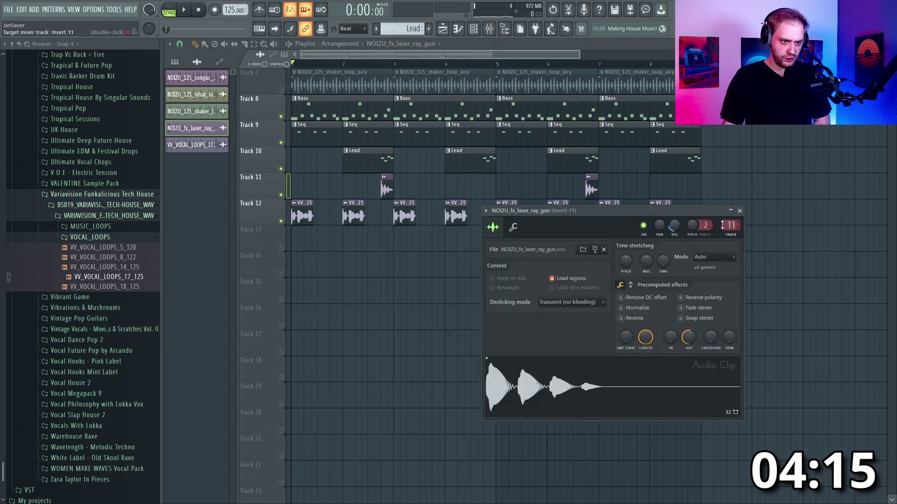
{"action": "left_click", "coordinate": [489, 29]}
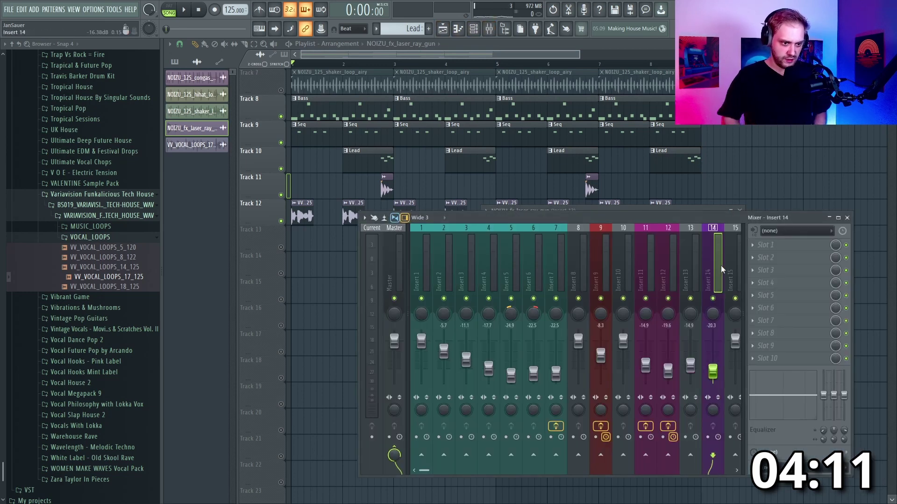
Colour mixer insert 13 magenta like inserts 11 and 12, with the violet vocal insert shifted to position 15
{"action": "right_click", "coordinate": [697, 254]}
{"action": "left_click", "coordinate": [708, 236]}
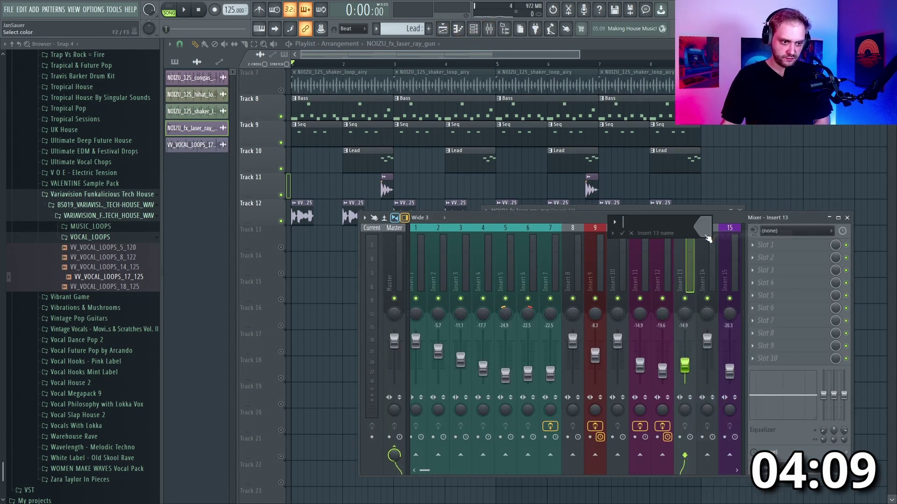
{"action": "left_click", "coordinate": [747, 293]}
{"action": "key", "text": "Return"}
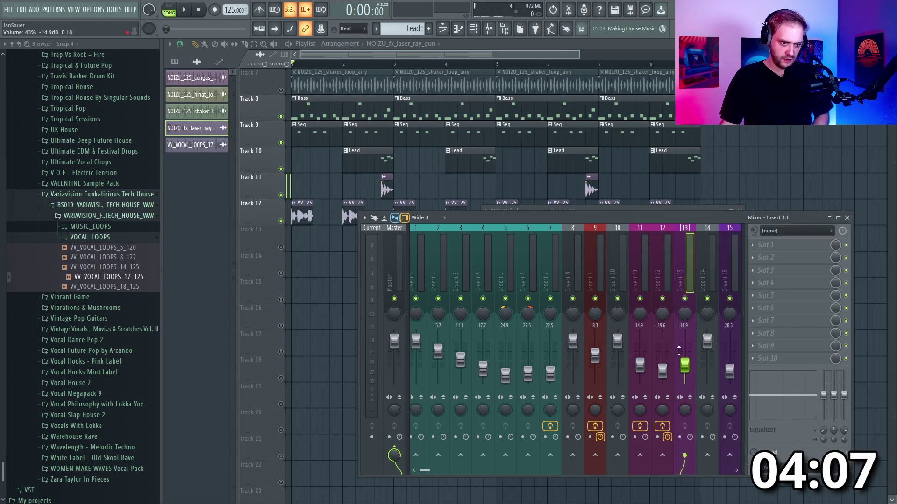
Play the section around the first laser clip and lower mixer insert 13 to -31.3 dB
{"action": "key", "text": "space"}
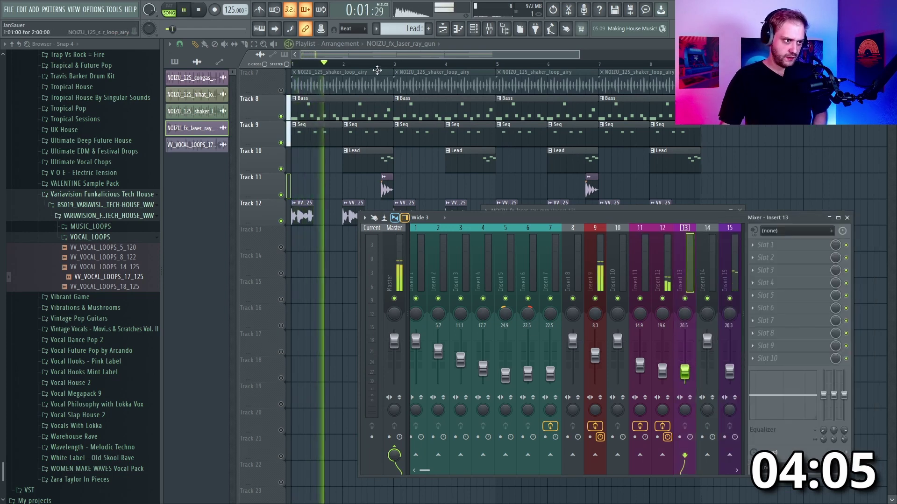
{"action": "key", "text": "F9"}
{"action": "left_click", "coordinate": [378, 66]}
{"action": "key", "text": "F6"}
{"action": "key", "text": "F9"}
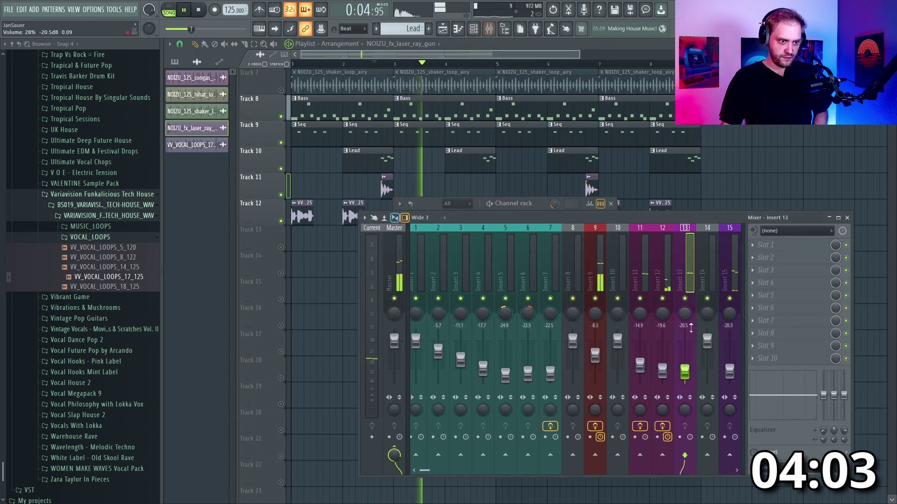
{"action": "key", "text": "space"}
{"action": "key", "text": "space"}
{"action": "left_click_drag", "start_coordinate": [684, 373], "coordinate": [691, 383]}
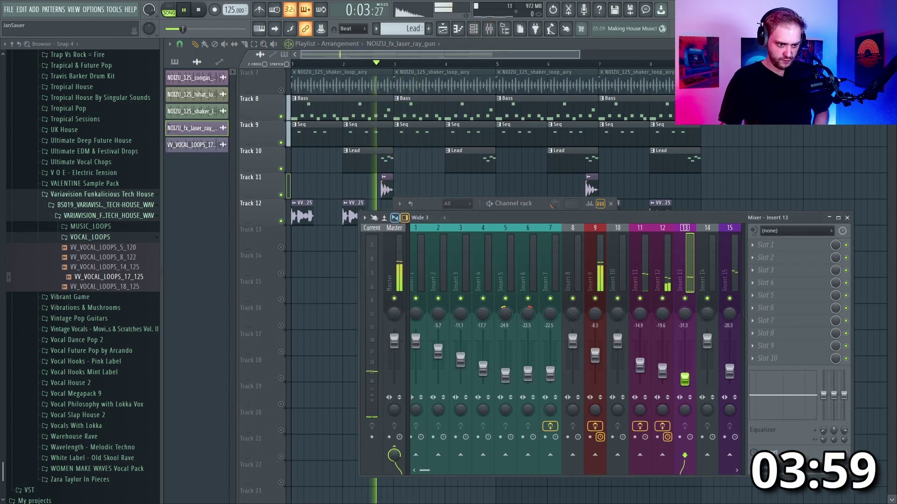
{"action": "key", "text": "F12"}
{"action": "key", "text": "space"}
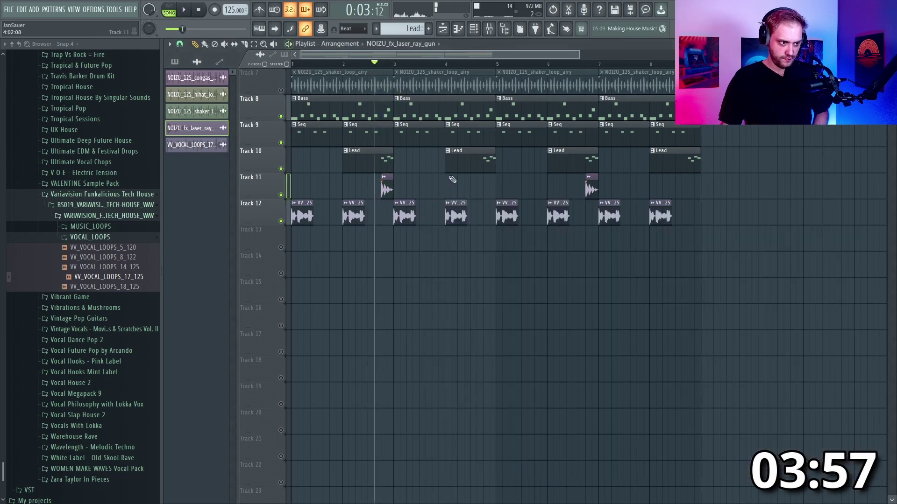
Collapse the Noizu Sample Pack Vol. 2 folder in the sample browser
{"action": "scroll", "coordinate": [367, 272], "scroll_direction": "down", "scroll_amount": 4, "text": "ctrl"}
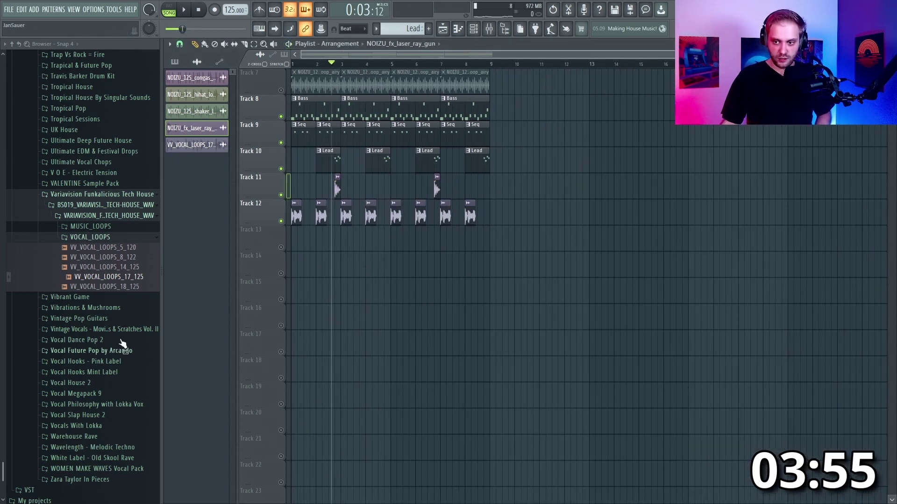
{"action": "scroll", "coordinate": [97, 270], "scroll_direction": "up", "scroll_amount": 15}
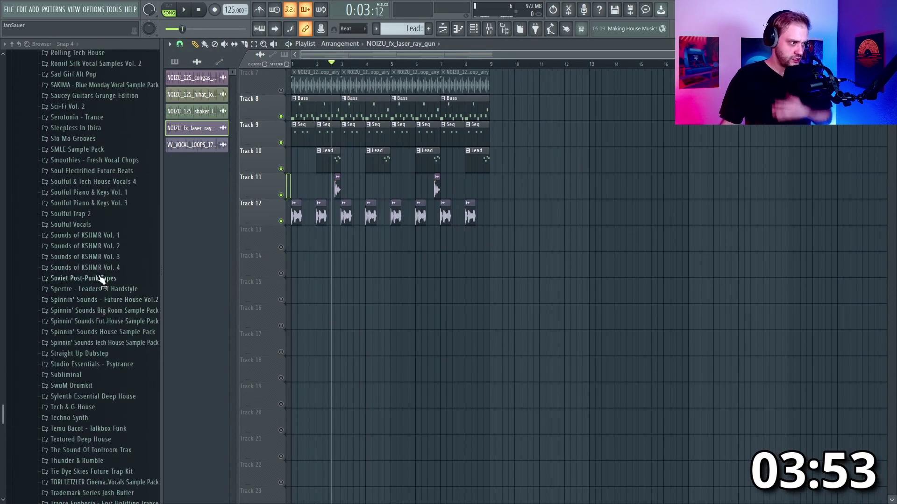
{"action": "scroll", "coordinate": [89, 261], "scroll_direction": "up", "scroll_amount": 15}
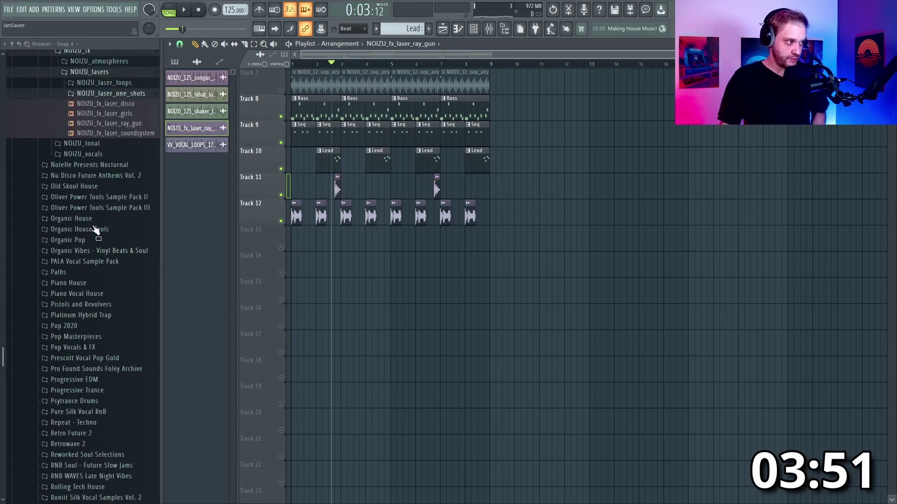
{"action": "scroll", "coordinate": [92, 204], "scroll_direction": "up", "scroll_amount": 10}
{"action": "scroll", "coordinate": [92, 239], "scroll_direction": "down", "scroll_amount": 3}
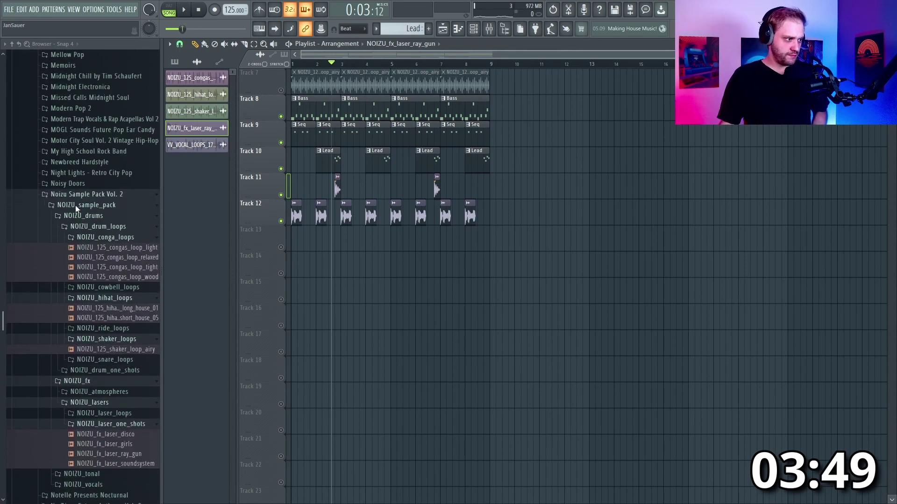
{"action": "left_click", "coordinate": [85, 195]}
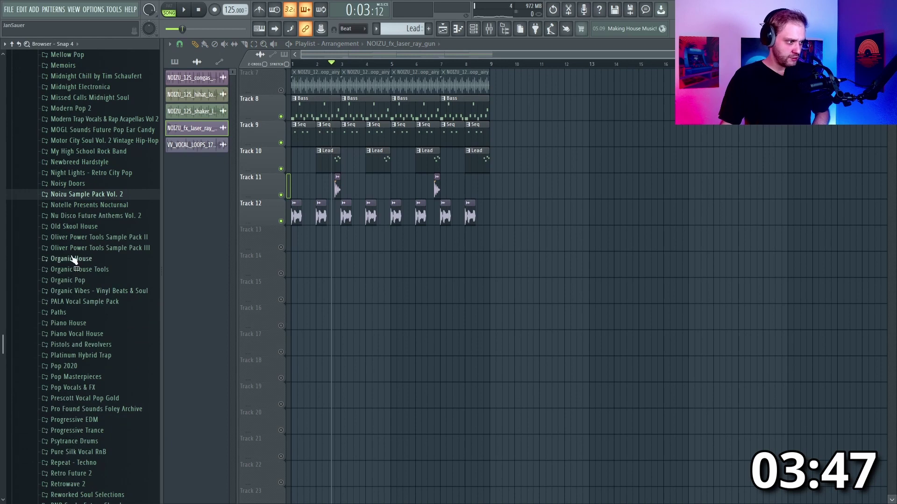
Look through the sample pack folders for another tech house vocal pack
{"action": "scroll", "coordinate": [92, 203], "scroll_direction": "up", "scroll_amount": 7}
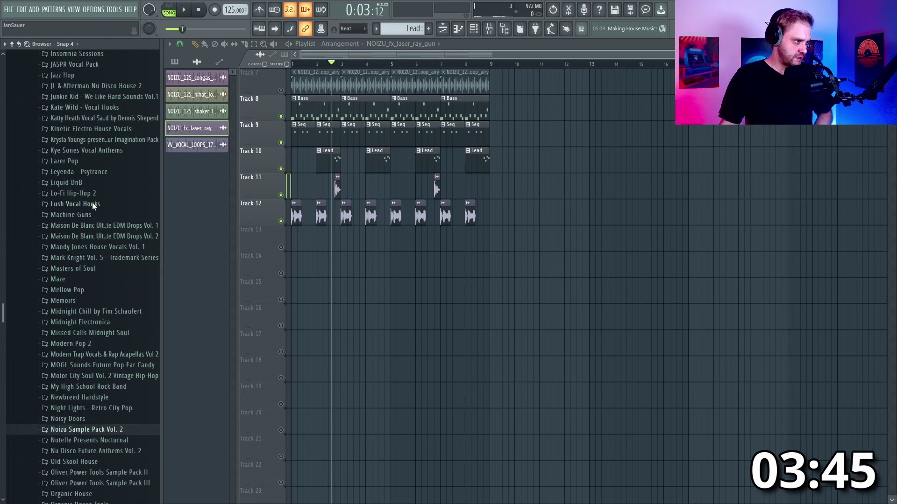
{"action": "scroll", "coordinate": [93, 203], "scroll_direction": "down", "scroll_amount": 2}
{"action": "scroll", "coordinate": [92, 203], "scroll_direction": "down", "scroll_amount": 2}
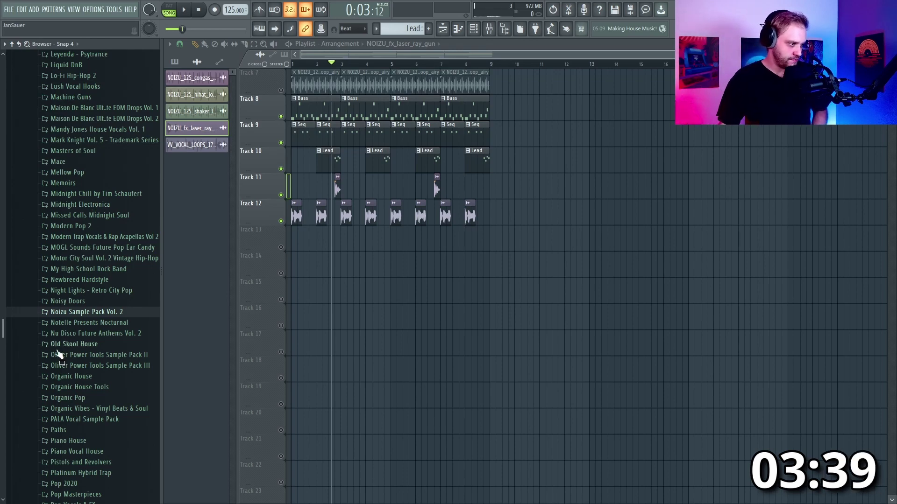
{"action": "scroll", "coordinate": [80, 331], "scroll_direction": "down", "scroll_amount": 1}
{"action": "scroll", "coordinate": [80, 331], "scroll_direction": "down", "scroll_amount": 1}
{"action": "scroll", "coordinate": [60, 290], "scroll_direction": "up", "scroll_amount": 15}
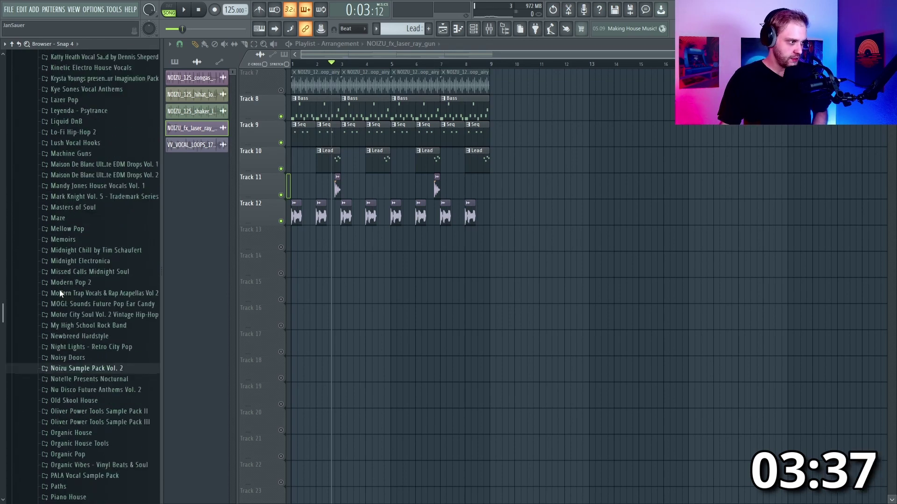
{"action": "scroll", "coordinate": [63, 280], "scroll_direction": "down", "scroll_amount": 8}
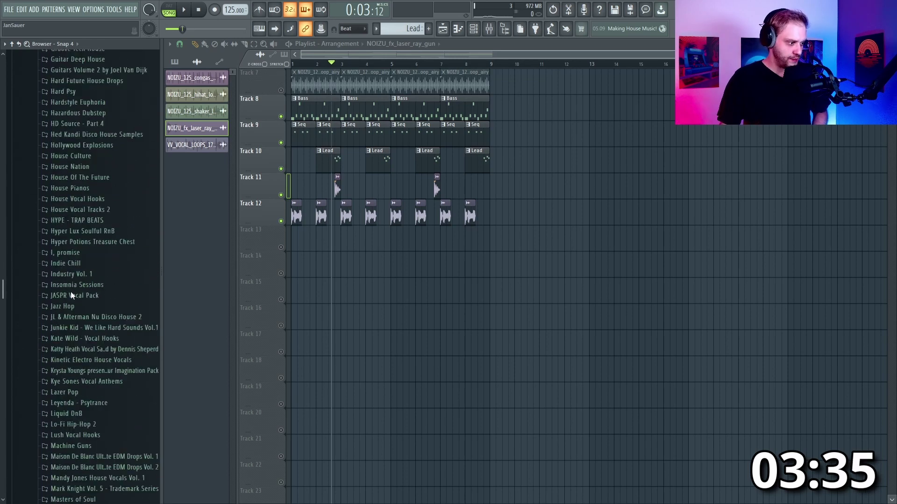
{"action": "scroll", "coordinate": [87, 303], "scroll_direction": "down", "scroll_amount": 15}
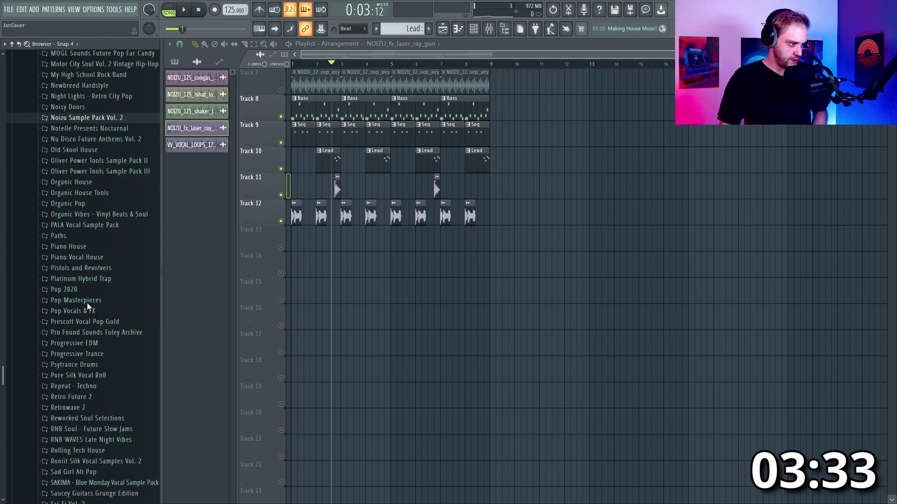
{"action": "scroll", "coordinate": [74, 255], "scroll_direction": "down", "scroll_amount": 6}
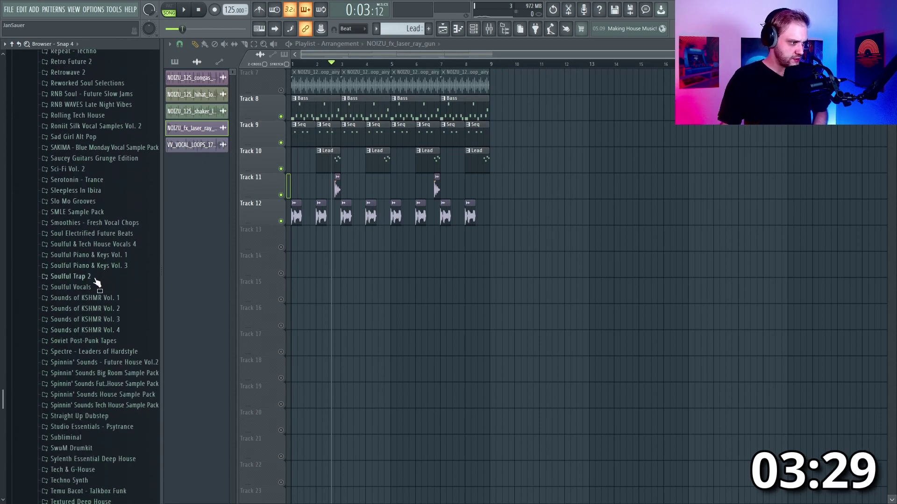
Expand Soulful & Tech House Vocals 4 to its Vocal_FX_Loops folders and preview the 125 and 122 loops
{"action": "left_click", "coordinate": [117, 244]}
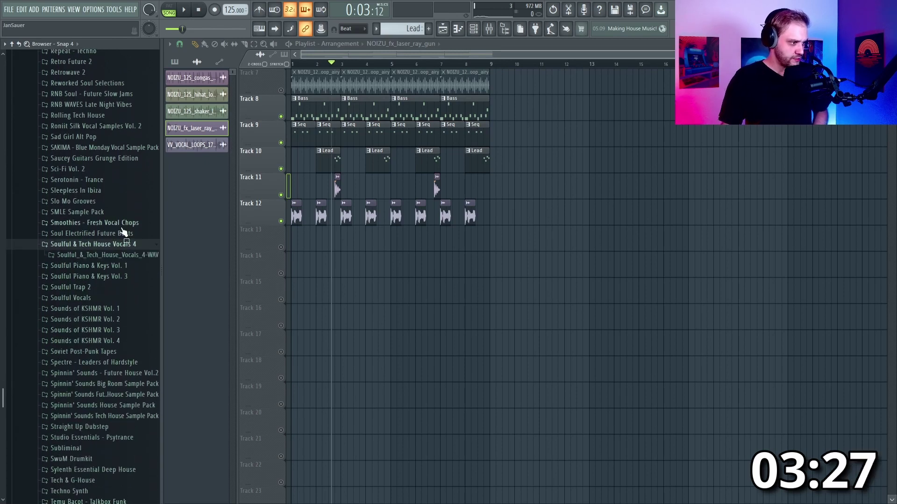
{"action": "left_click", "coordinate": [114, 255]}
{"action": "left_click", "coordinate": [111, 266]}
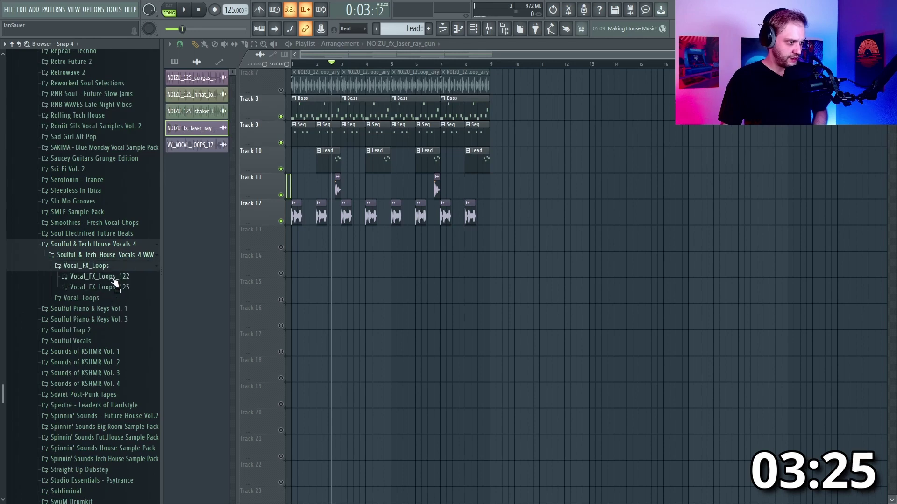
{"action": "left_click", "coordinate": [118, 288]}
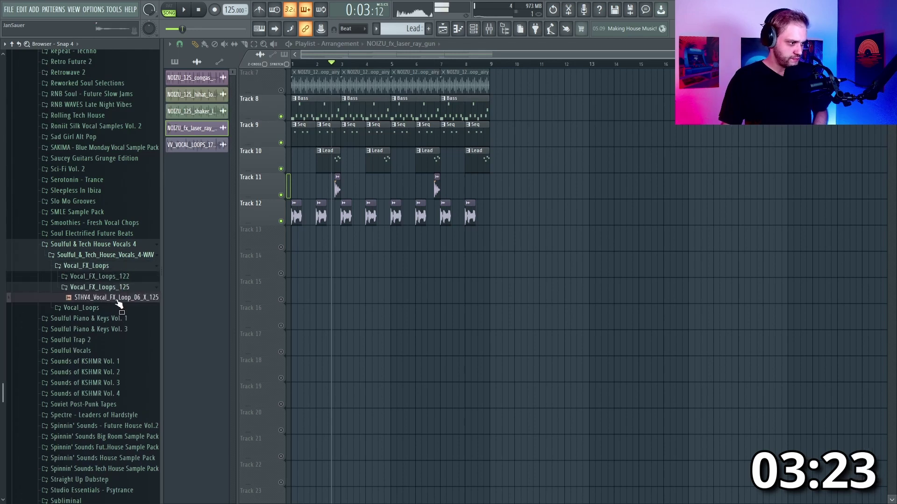
{"action": "key", "text": "Up"}
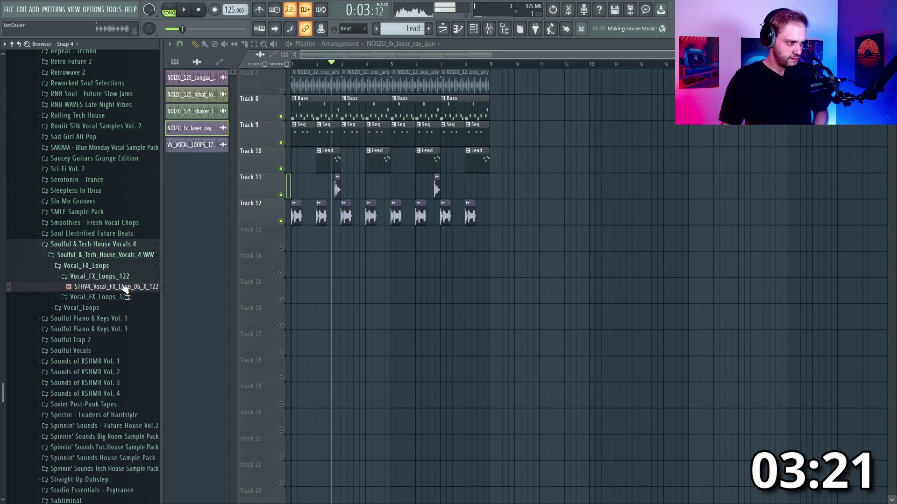
Place STHV4_Vocal_FX_Loop_06_X_122 on Track 14 at bar 1 and enable Normalize for the sample
{"action": "left_click_drag", "start_coordinate": [123, 292], "coordinate": [290, 268]}
{"action": "double_click", "coordinate": [309, 269]}
{"action": "left_click", "coordinate": [396, 258]}
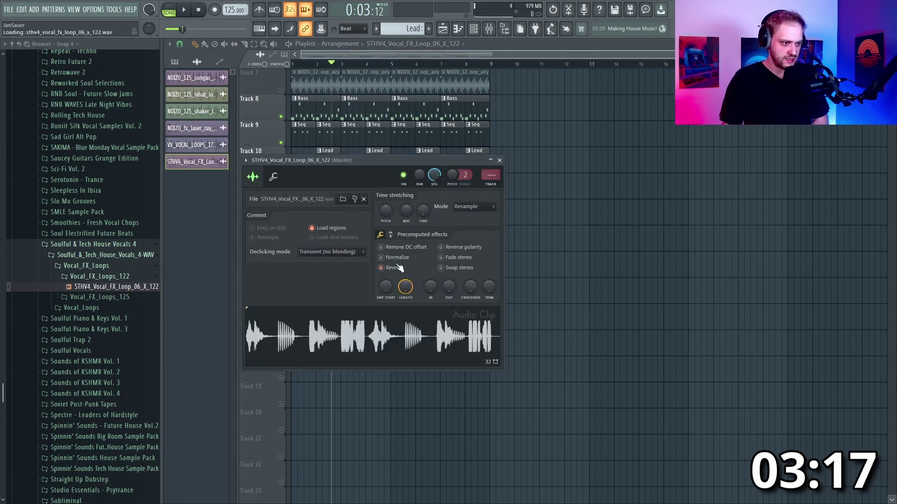
Check the mixer's insert layout and route the vocal FX loop to mixer insert 15
{"action": "key", "text": "F9"}
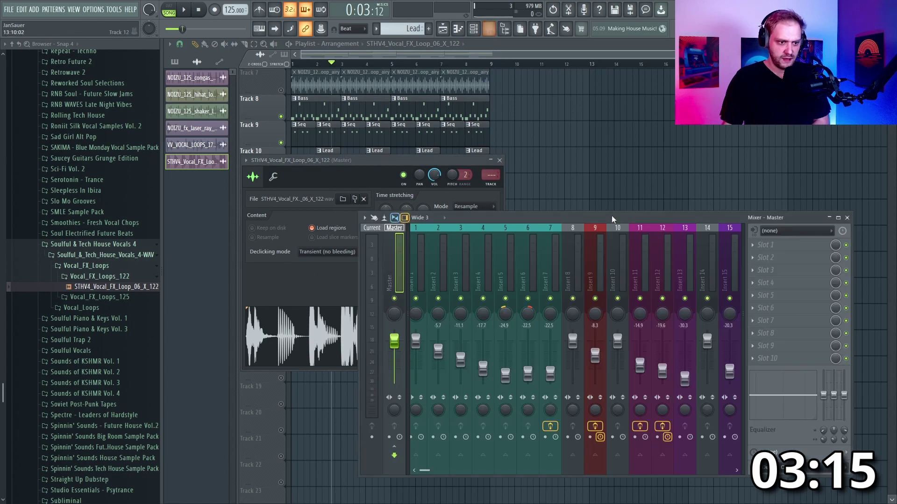
{"action": "key", "text": "F12"}
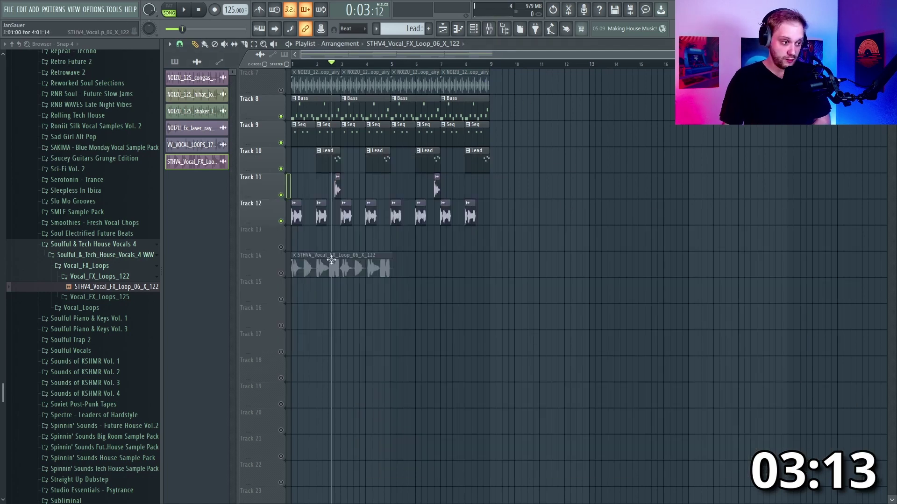
{"action": "double_click", "coordinate": [331, 260]}
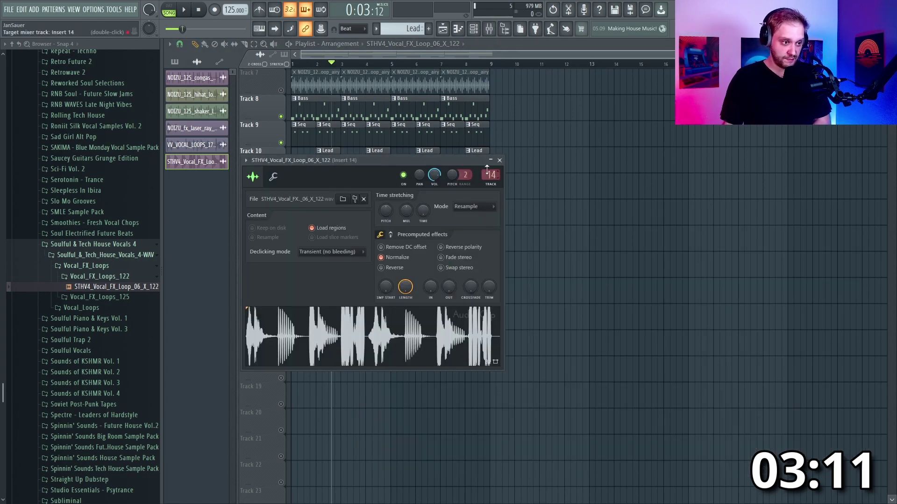
{"action": "left_click", "coordinate": [490, 28]}
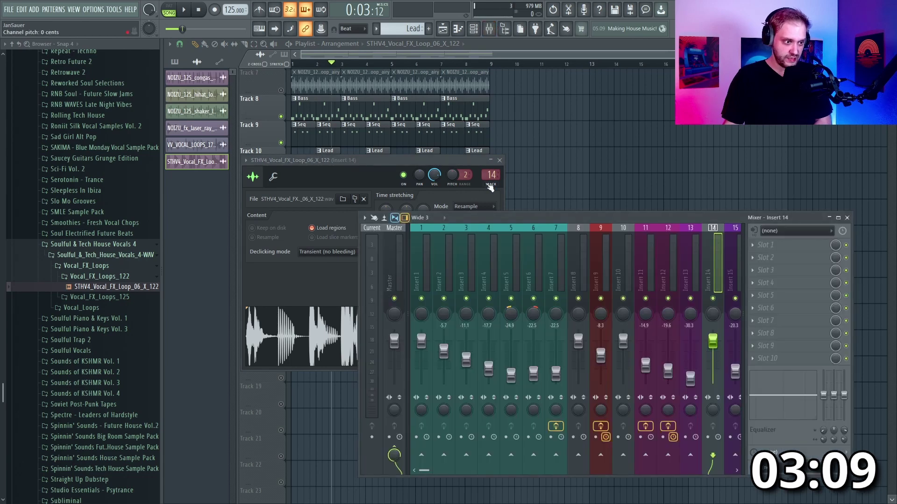
{"action": "key", "text": "F12"}
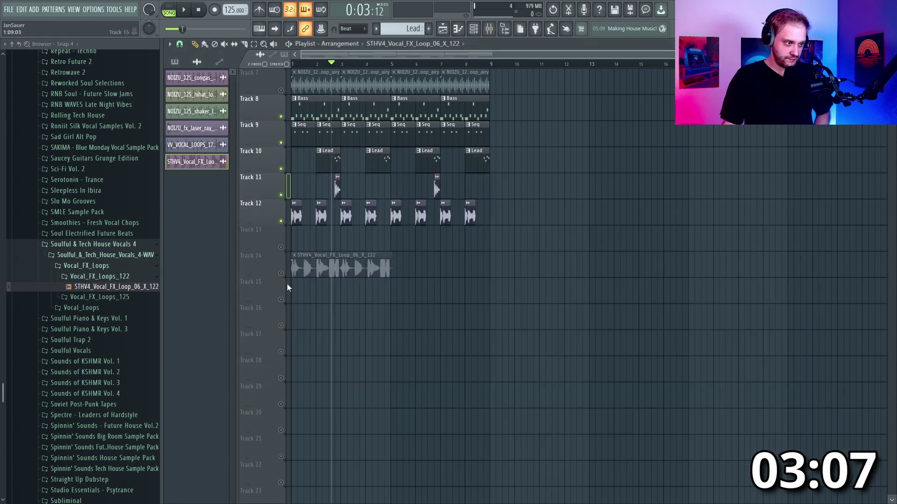
Delete every second vocal clip on Track 12, keeping those at bars 1, 3, 5 and 7
{"action": "scroll", "coordinate": [287, 288], "scroll_direction": "up", "scroll_amount": 5}
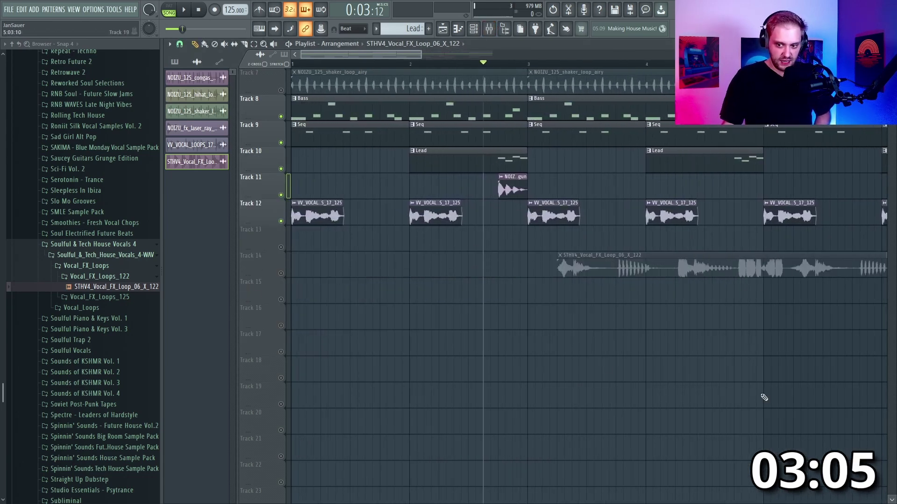
{"action": "scroll", "coordinate": [455, 312], "scroll_direction": "down", "scroll_amount": 2}
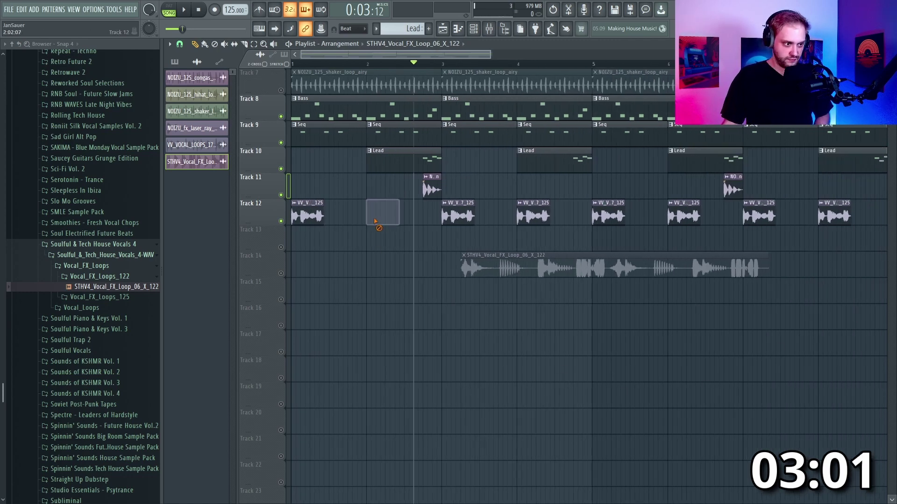
{"action": "scroll", "coordinate": [668, 226], "scroll_direction": "down", "scroll_amount": 2}
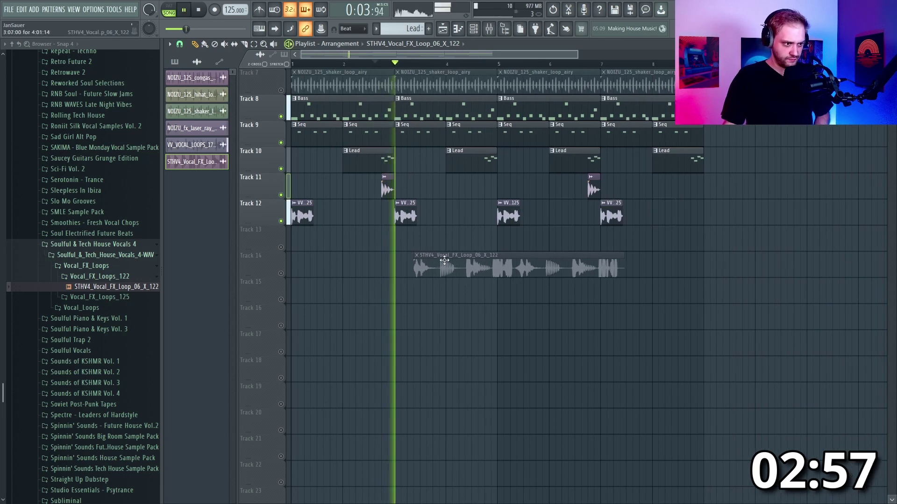
Move the vocal FX loop on Track 14 to start halfway through bar 4 and slice it at bar 5
{"action": "left_click_drag", "start_coordinate": [436, 262], "coordinate": [504, 261]}
{"action": "scroll", "coordinate": [513, 260], "scroll_direction": "up", "scroll_amount": 5}
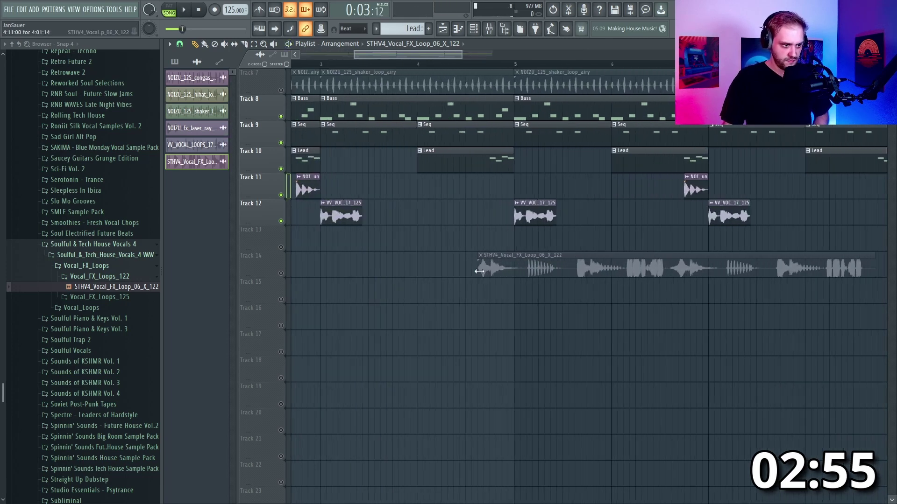
{"action": "left_click_drag", "start_coordinate": [569, 258], "coordinate": [471, 264]}
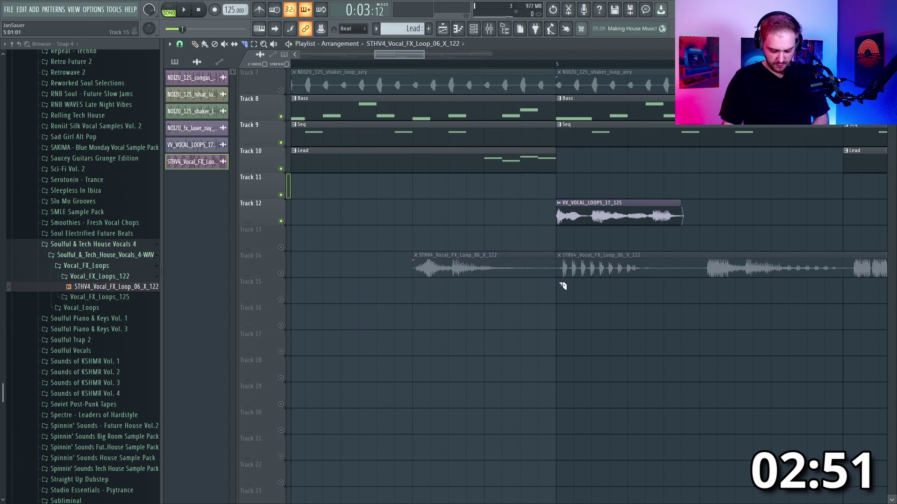
Move the remaining vocal FX piece to Track 13 at bar 8 and cut it off at bar 9
{"action": "scroll", "coordinate": [546, 315], "scroll_direction": "down", "scroll_amount": 2}
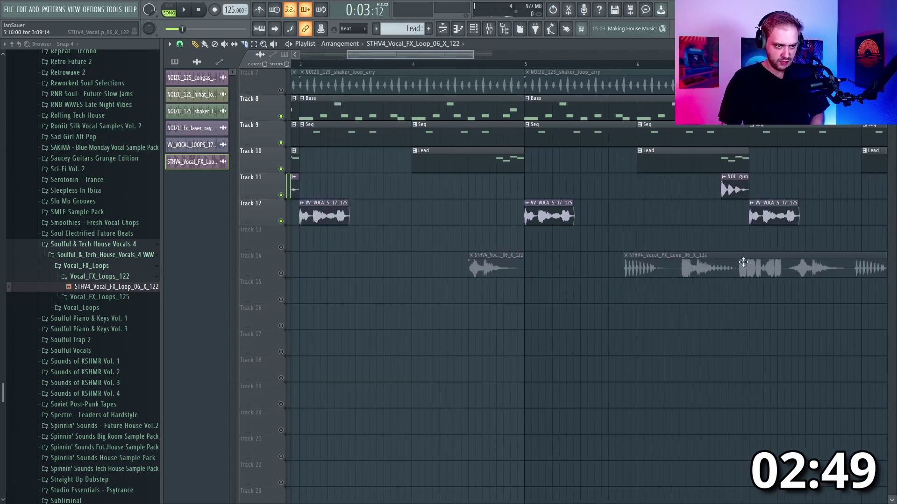
{"action": "left_click_drag", "start_coordinate": [584, 269], "coordinate": [326, 219]}
{"action": "scroll", "coordinate": [540, 235], "scroll_direction": "up", "scroll_amount": 2}
{"action": "scroll", "coordinate": [663, 245], "scroll_direction": "up", "scroll_amount": 2}
{"action": "scroll", "coordinate": [629, 232], "scroll_direction": "down", "scroll_amount": 2}
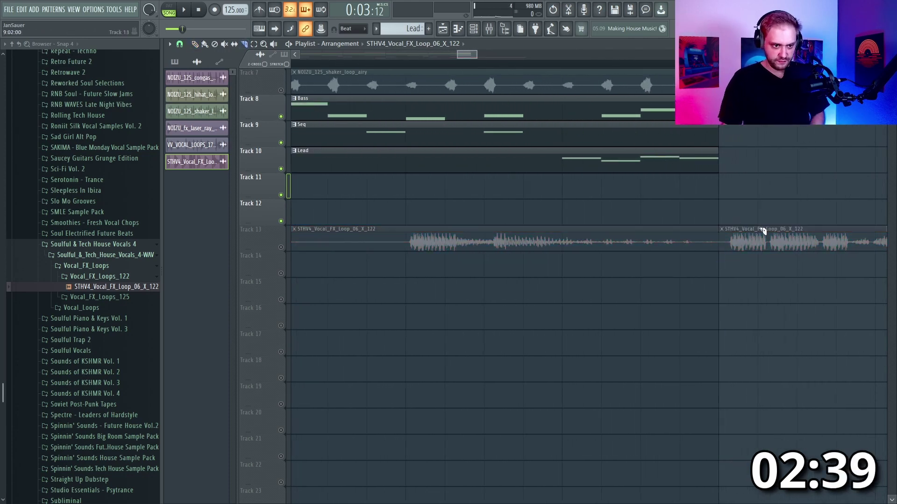
Play the section around the Track 14 vocal FX clip and set its declicking mode to Transient (bleeding)
{"action": "key", "text": "space"}
{"action": "scroll", "coordinate": [654, 284], "scroll_direction": "down", "scroll_amount": 3}
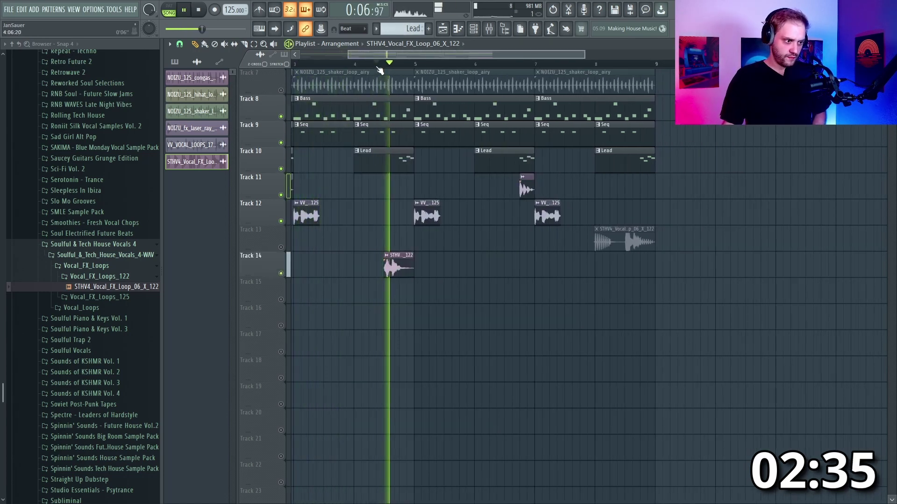
{"action": "scroll", "coordinate": [383, 262], "scroll_direction": "up", "scroll_amount": 4}
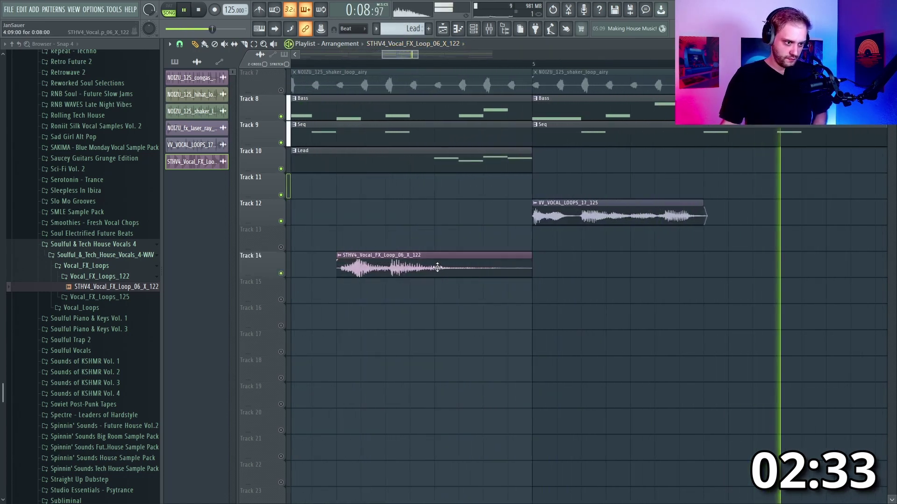
{"action": "double_click", "coordinate": [400, 259]}
{"action": "key", "text": "space"}
{"action": "left_click", "coordinate": [329, 251]}
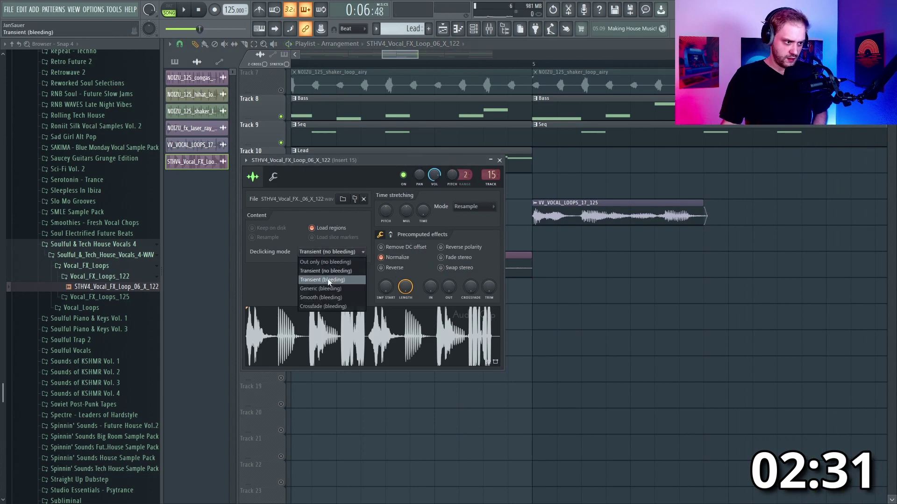
{"action": "left_click", "coordinate": [330, 280]}
{"action": "key", "text": "Escape"}
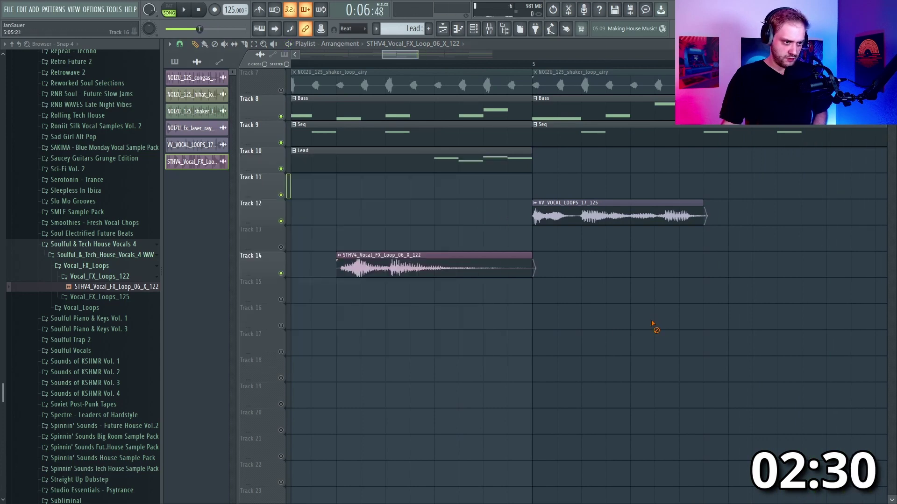
Shorten the end of the Track 14 vocal FX clip by about one step and play it with its sample settings open
{"action": "left_click", "coordinate": [169, 46]}
{"action": "key", "text": "Escape"}
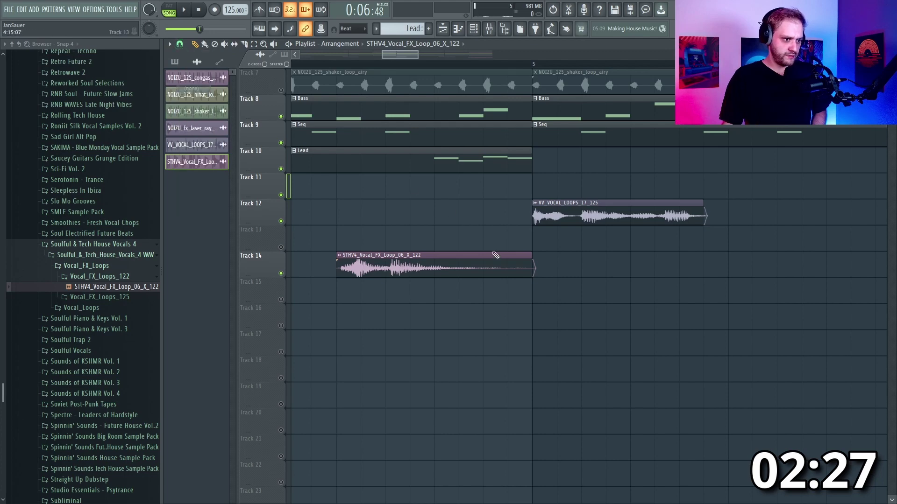
{"action": "key", "text": "space"}
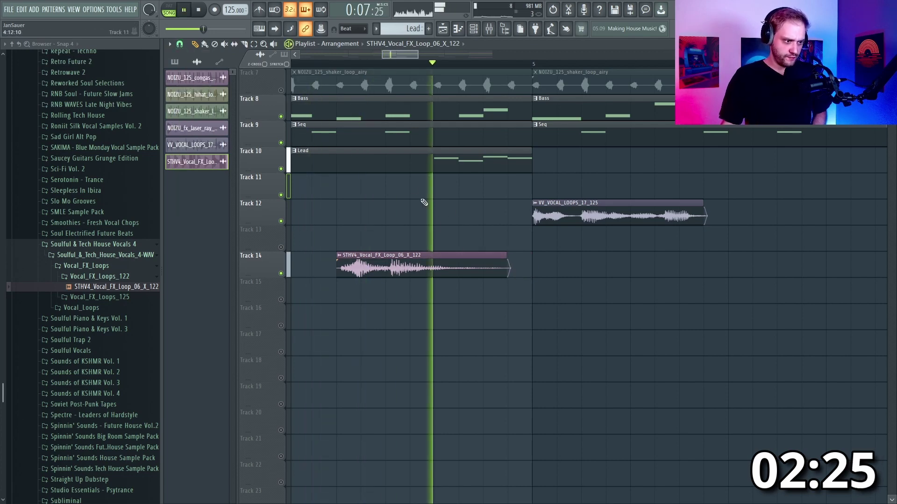
{"action": "scroll", "coordinate": [423, 263], "scroll_direction": "down", "scroll_amount": 3}
{"action": "double_click", "coordinate": [422, 263]}
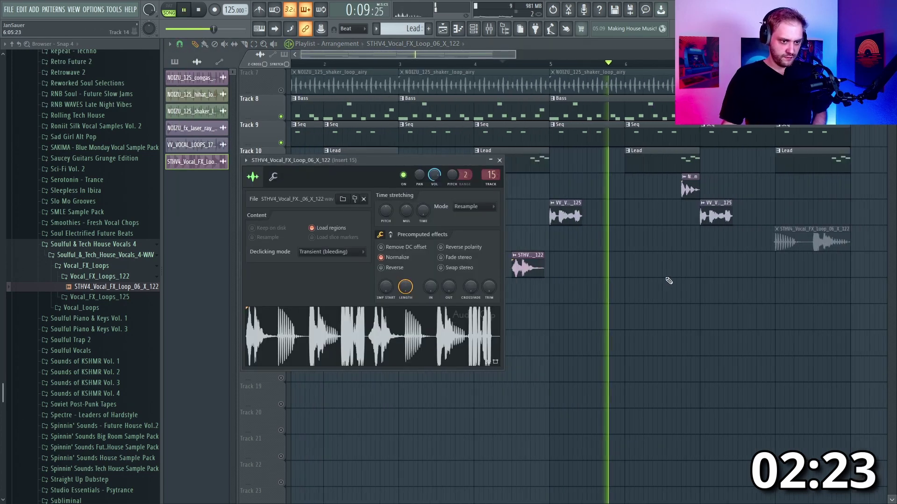
Nudge the Track 13 vocal FX clip slightly ahead of bar 8 without snapping and set the playlist snap to Step
{"action": "left_click_drag", "start_coordinate": [523, 256], "coordinate": [556, 240]}
{"action": "left_click", "coordinate": [282, 247]}
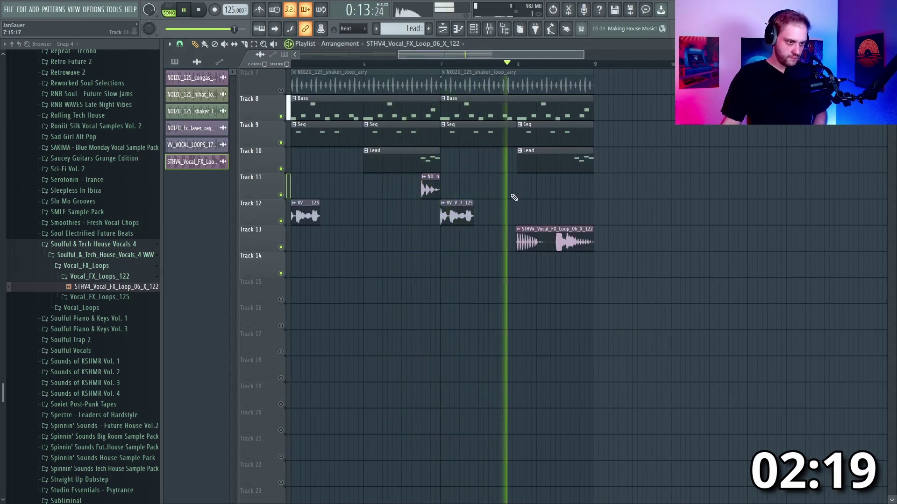
{"action": "scroll", "coordinate": [599, 244], "scroll_direction": "up", "scroll_amount": 4}
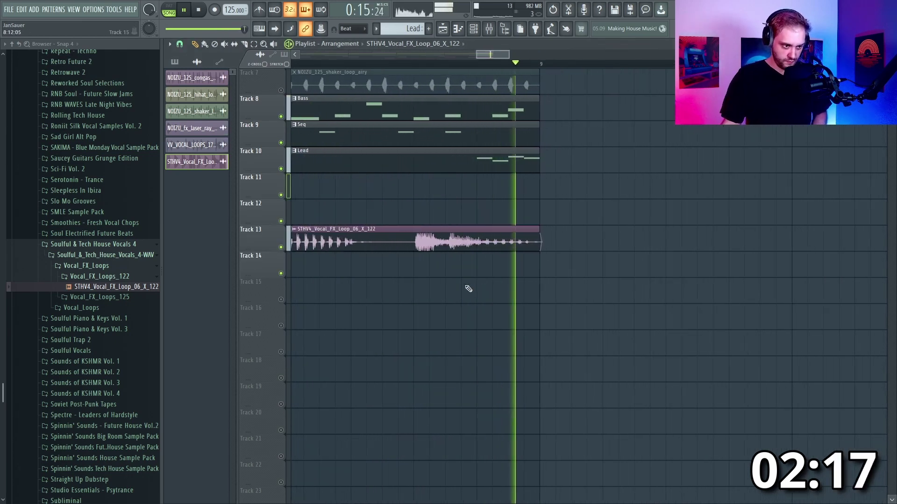
{"action": "key", "text": "space"}
{"action": "scroll", "coordinate": [582, 236], "scroll_direction": "down", "scroll_amount": 3}
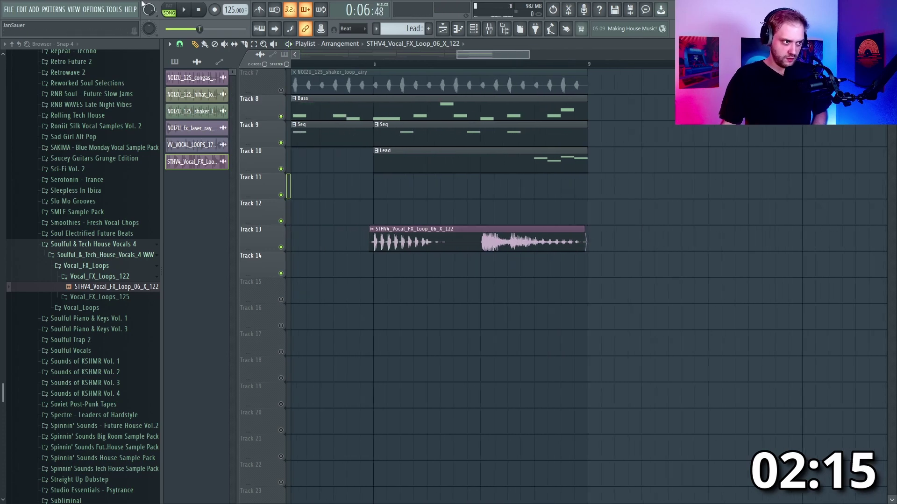
{"action": "left_click", "coordinate": [179, 44]}
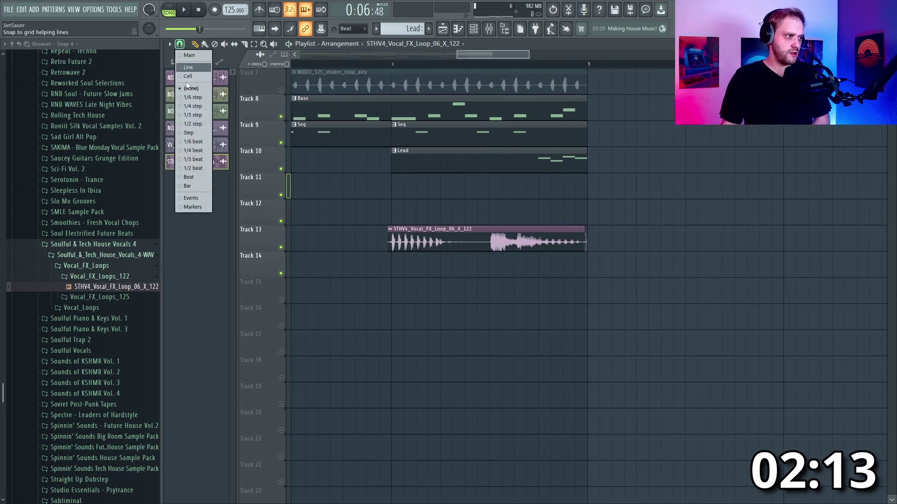
{"action": "left_click", "coordinate": [195, 134]}
Add OTT_x64 to the first effect slot of mixer Insert 15, set its Depth to 49 %, and play the vocal FX section
{"action": "left_click", "coordinate": [489, 29]}
{"action": "left_click", "coordinate": [775, 250]}
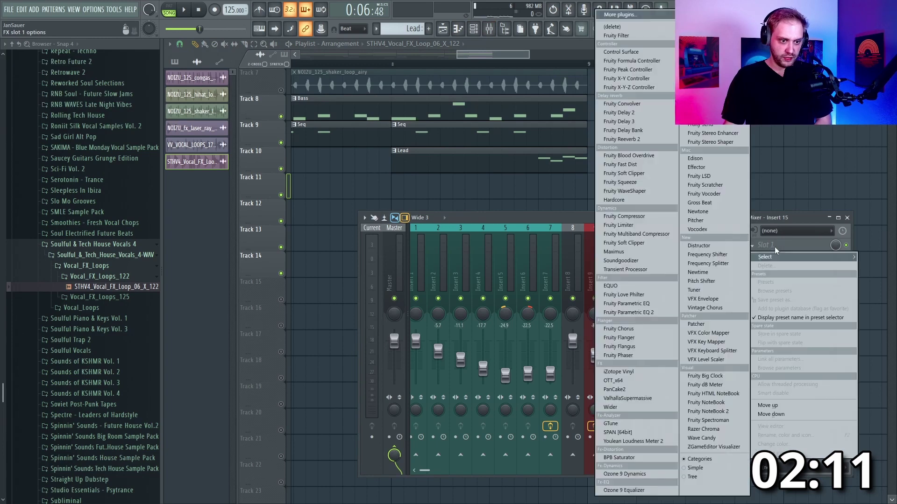
{"action": "left_click", "coordinate": [613, 380]}
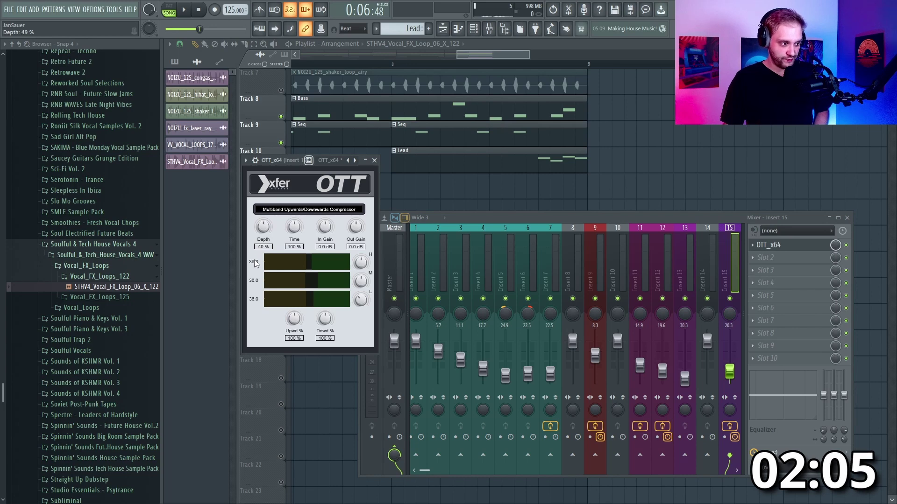
{"action": "left_click", "coordinate": [184, 10]}
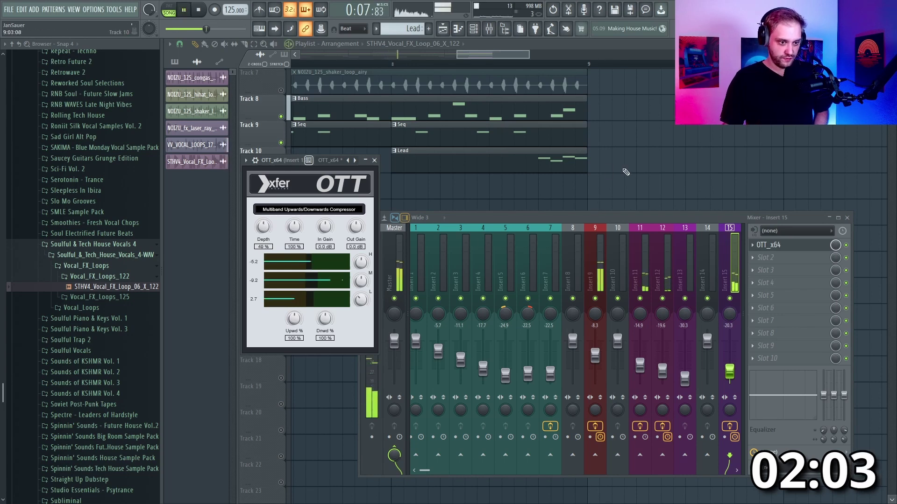
{"action": "scroll", "coordinate": [626, 172], "scroll_direction": "down", "scroll_amount": 3}
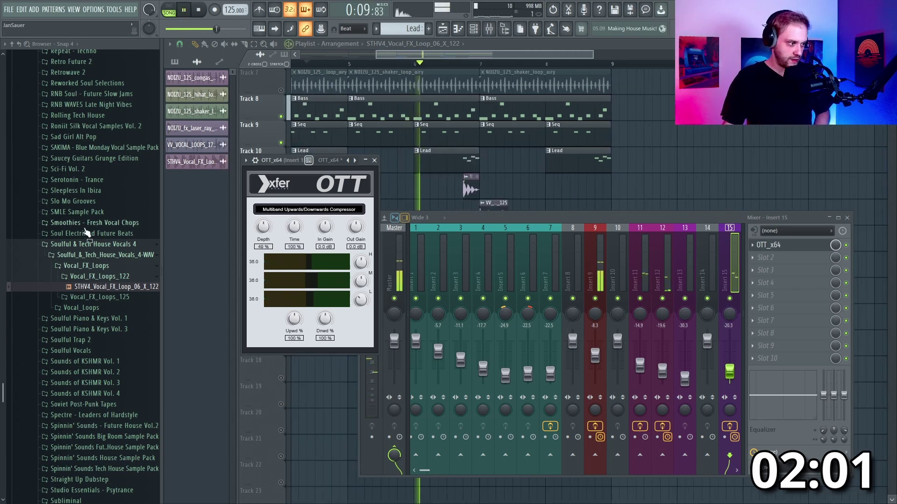
{"action": "key", "text": "F12"}
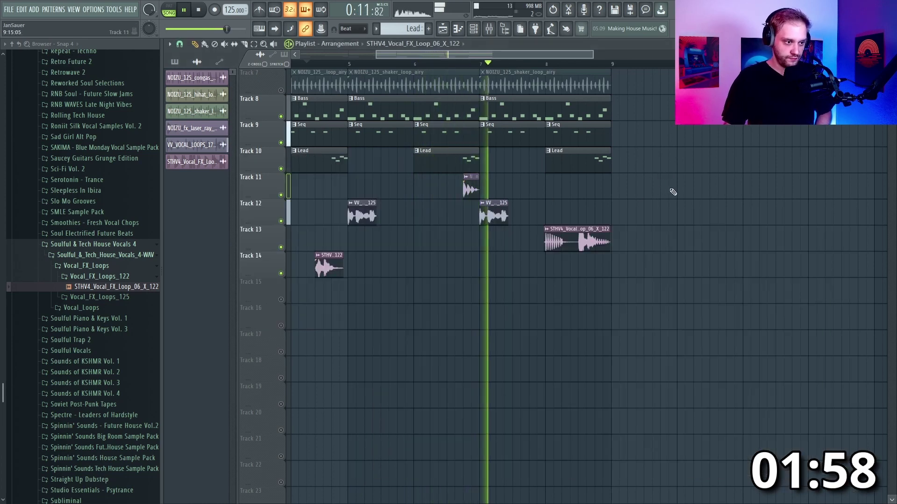
Shorten the last Kick clip on Track 1 to seven steps of bar 8 and play the end of the arrangement
{"action": "scroll", "coordinate": [583, 178], "scroll_direction": "up", "scroll_amount": 3}
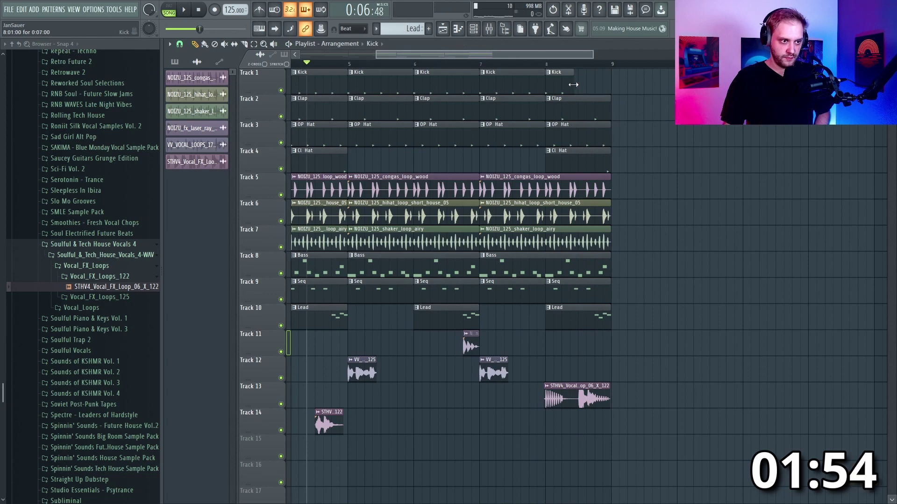
{"action": "key", "text": "space"}
{"action": "left_click", "coordinate": [531, 64]}
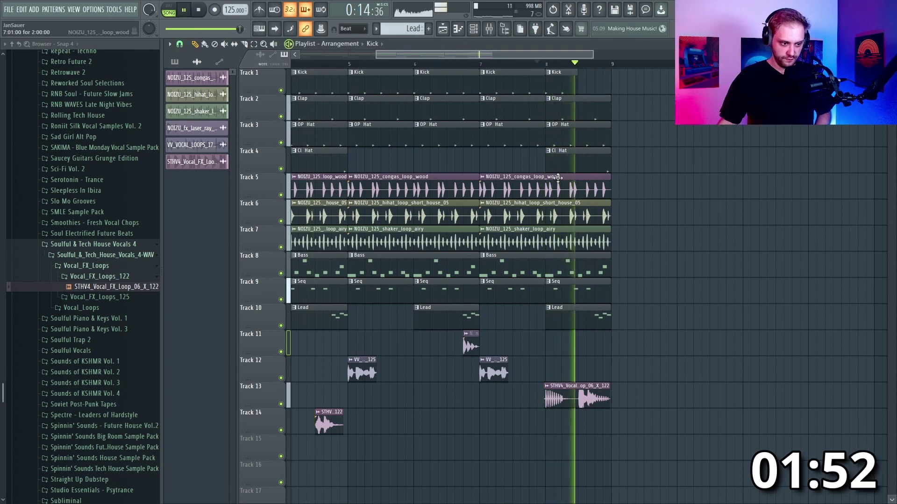
{"action": "scroll", "coordinate": [410, 245], "scroll_direction": "down", "scroll_amount": 5}
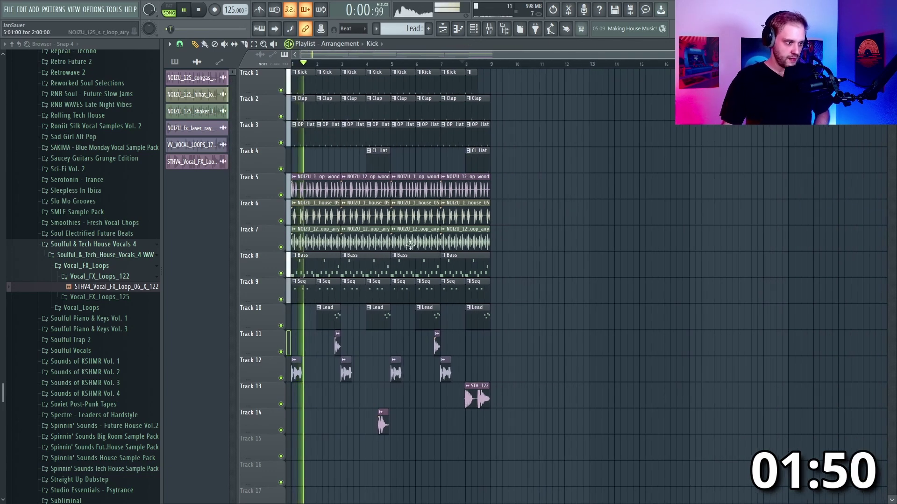
{"action": "key", "text": "space"}
Look through the sample pack folders for another effect source, collapsing the Soulful & Tech House Vocals 4 folder
{"action": "scroll", "coordinate": [7, 263], "scroll_direction": "up", "scroll_amount": 20}
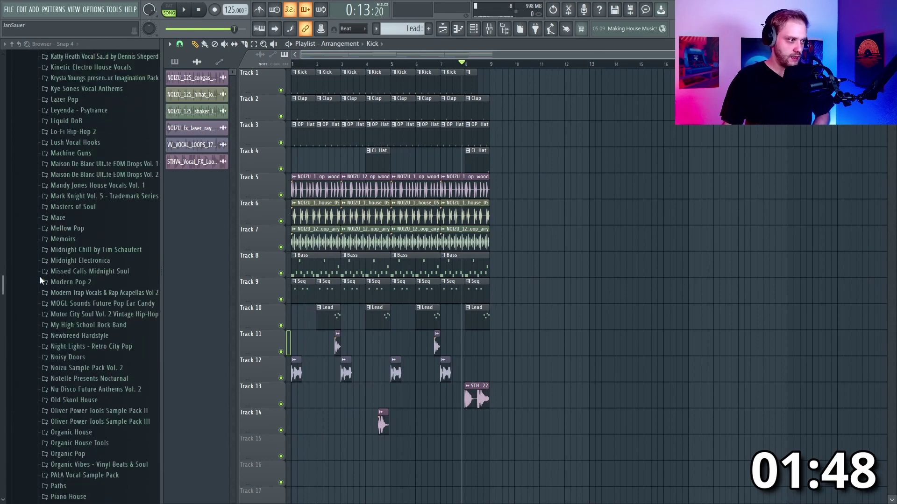
{"action": "scroll", "coordinate": [108, 408], "scroll_direction": "down", "scroll_amount": 20}
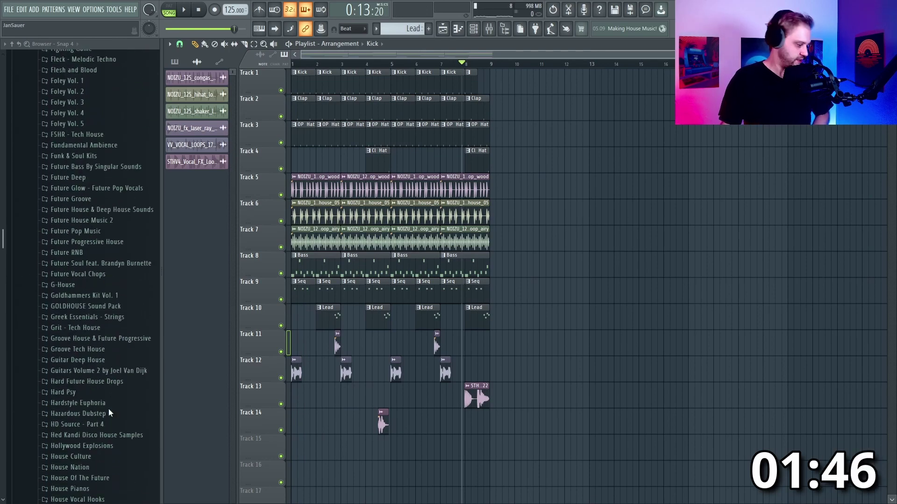
{"action": "scroll", "coordinate": [107, 409], "scroll_direction": "down", "scroll_amount": 20}
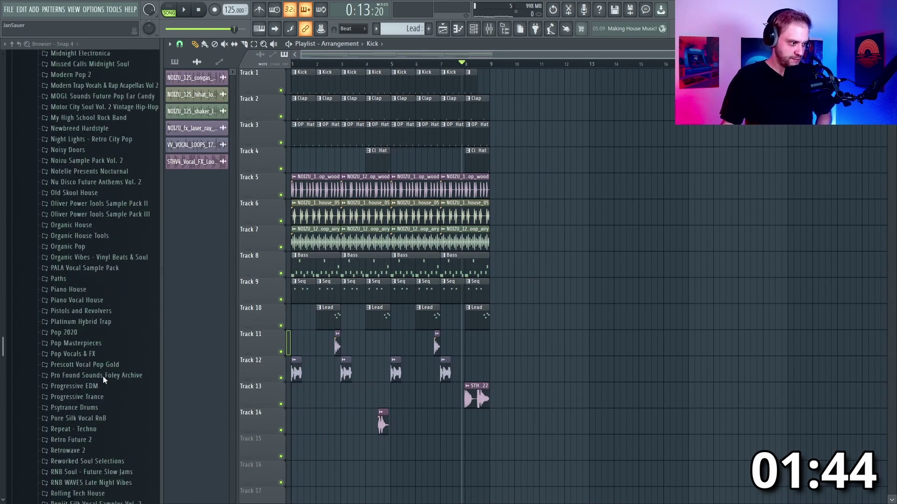
{"action": "scroll", "coordinate": [106, 186], "scroll_direction": "up", "scroll_amount": 5}
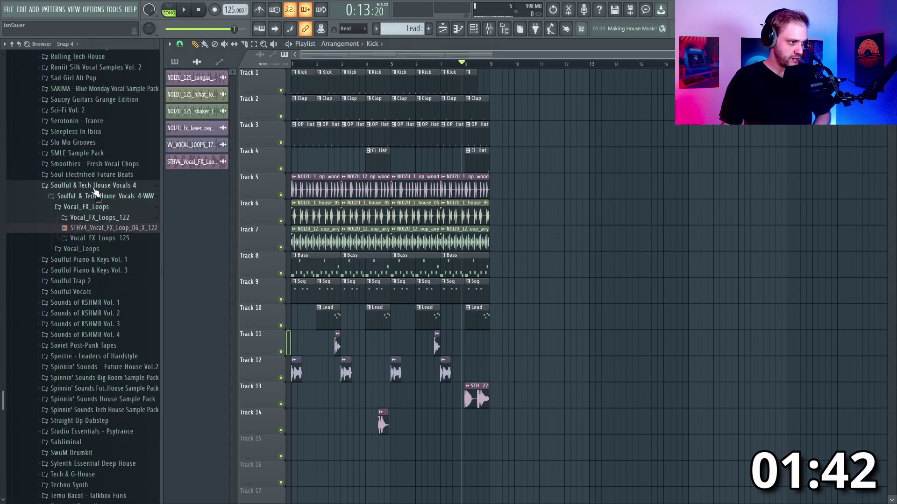
{"action": "left_click", "coordinate": [93, 186]}
{"action": "scroll", "coordinate": [95, 399], "scroll_direction": "down", "scroll_amount": 10}
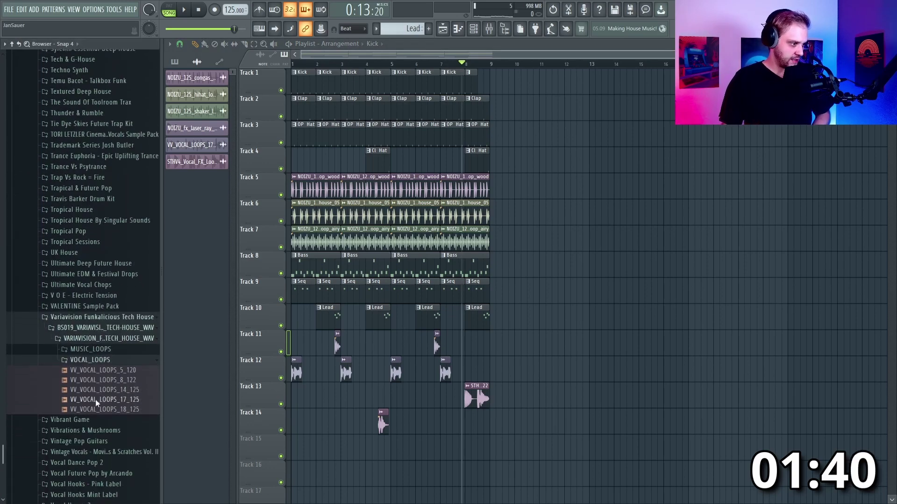
{"action": "scroll", "coordinate": [95, 399], "scroll_direction": "up", "scroll_amount": 20}
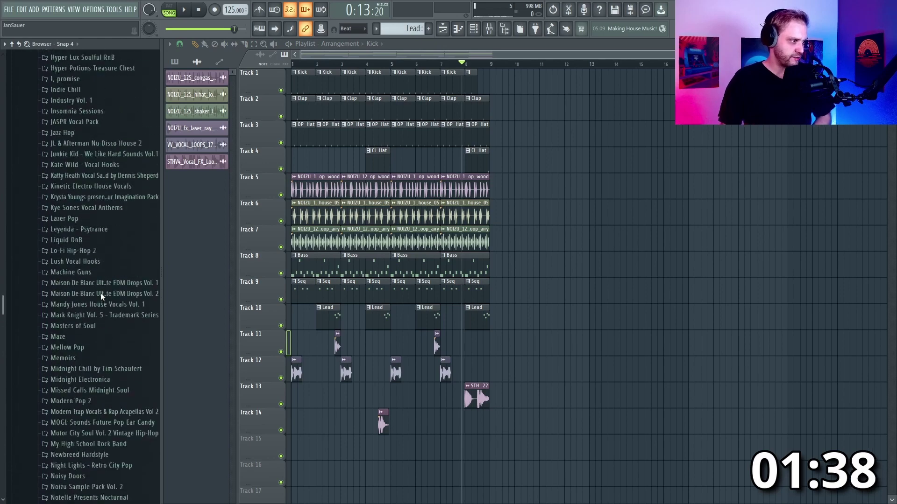
{"action": "scroll", "coordinate": [100, 292], "scroll_direction": "down", "scroll_amount": 15}
Find KSHMR_Sweep_Down_14_Flutter among the downward sweeps of Sounds of KSHMR Vol. 3 and place it on Track 15 at bar 1
{"action": "left_click", "coordinate": [101, 203]}
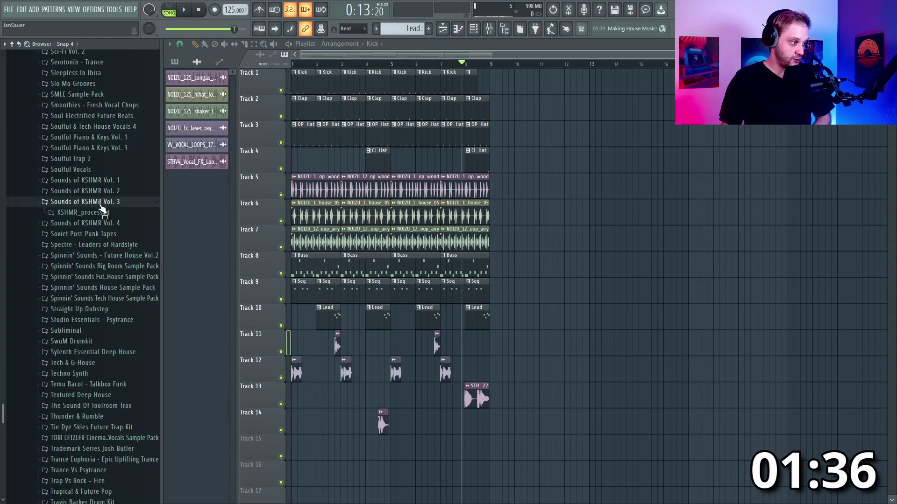
{"action": "left_click", "coordinate": [109, 216]}
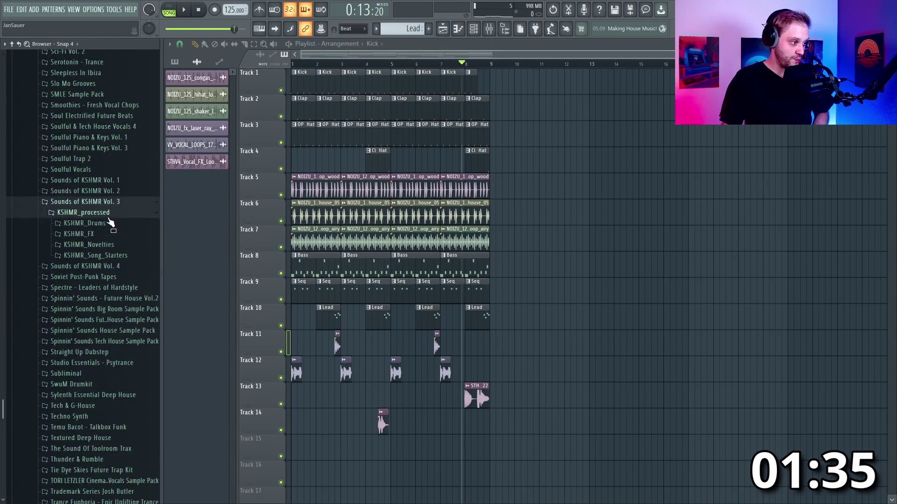
{"action": "left_click", "coordinate": [78, 234]}
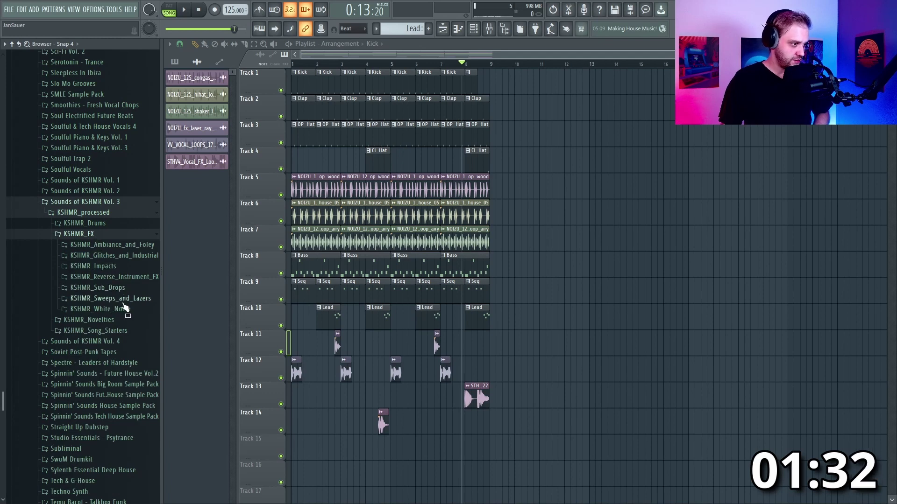
{"action": "left_click", "coordinate": [125, 299]}
{"action": "left_click", "coordinate": [121, 310]}
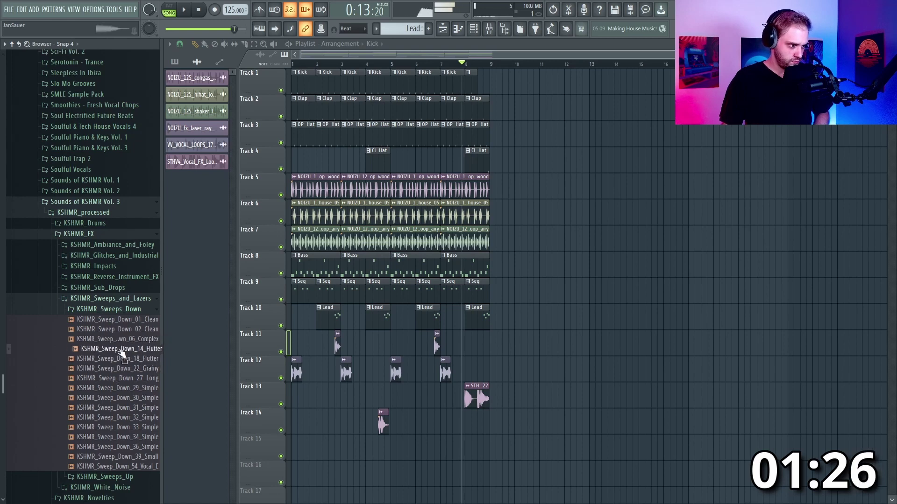
{"action": "left_click_drag", "start_coordinate": [122, 356], "coordinate": [299, 354]}
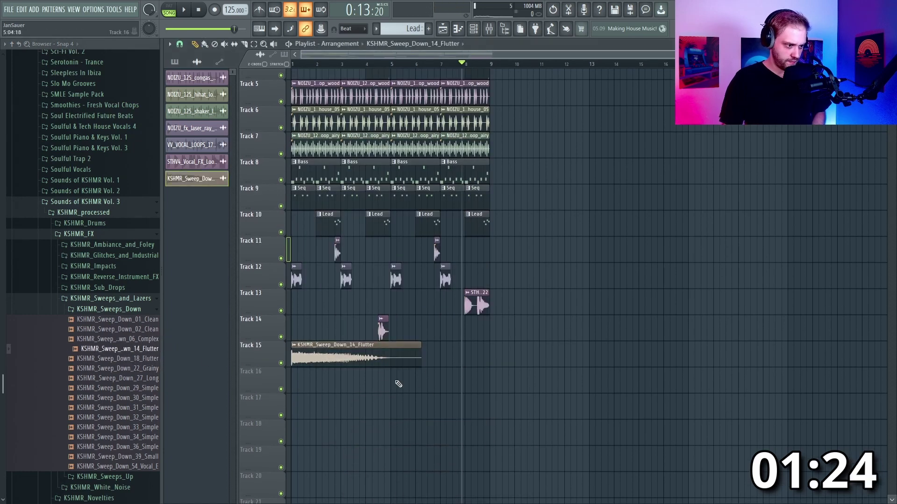
Route the Track 15 sweep sample to mixer Insert 18 and colour that mixer track green
{"action": "double_click", "coordinate": [331, 357]}
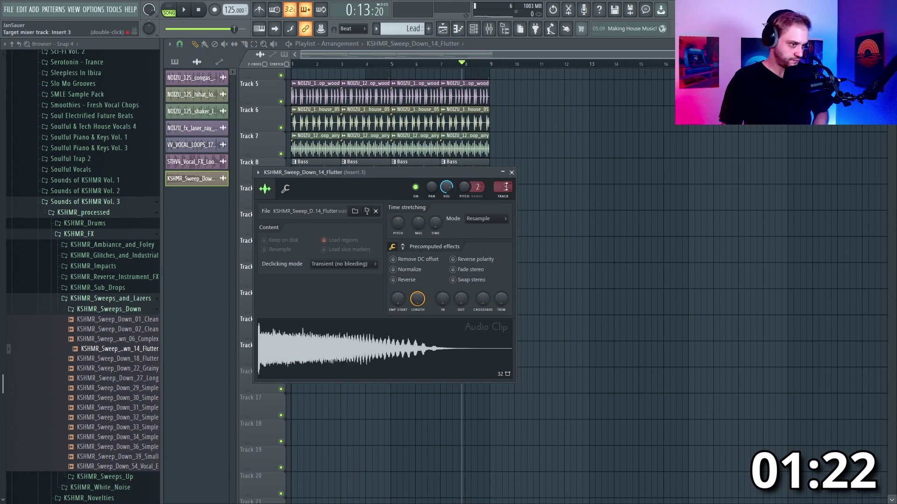
{"action": "left_click", "coordinate": [490, 34]}
{"action": "right_click", "coordinate": [737, 276]}
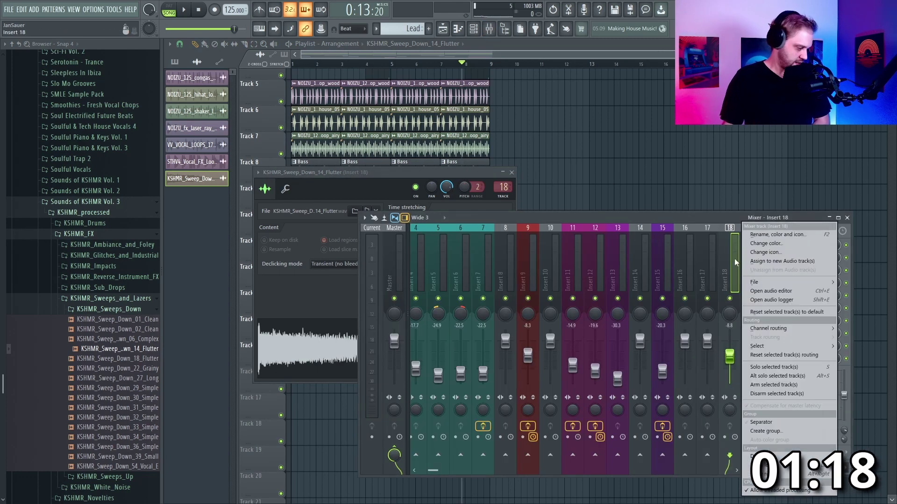
{"action": "left_click", "coordinate": [775, 243]}
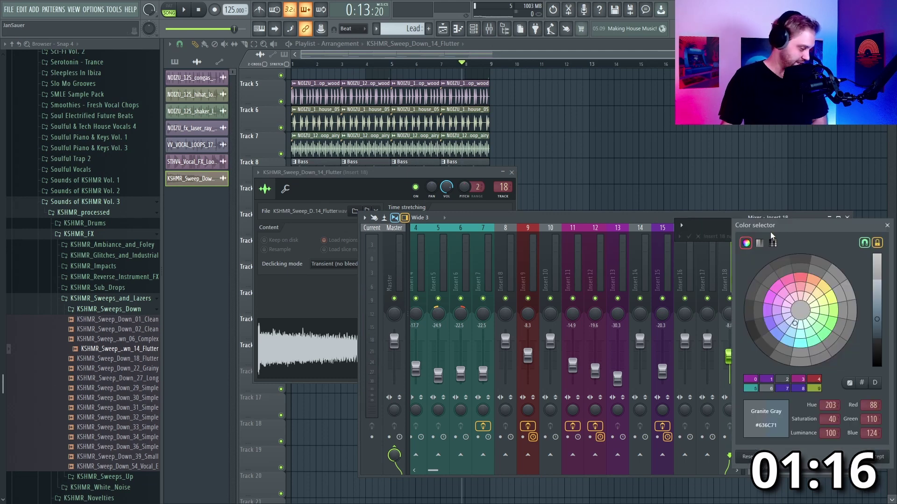
{"action": "key", "text": "Return"}
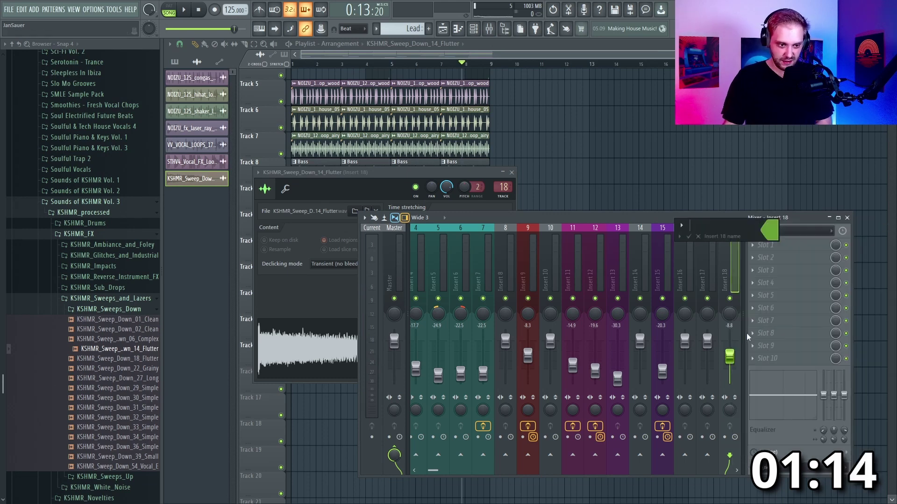
Add PanCake2 to Insert 18's first effect slot, set its LFO length to 1 Bar (4/4), and lower the Mix to roughly half
{"action": "left_click", "coordinate": [787, 244]}
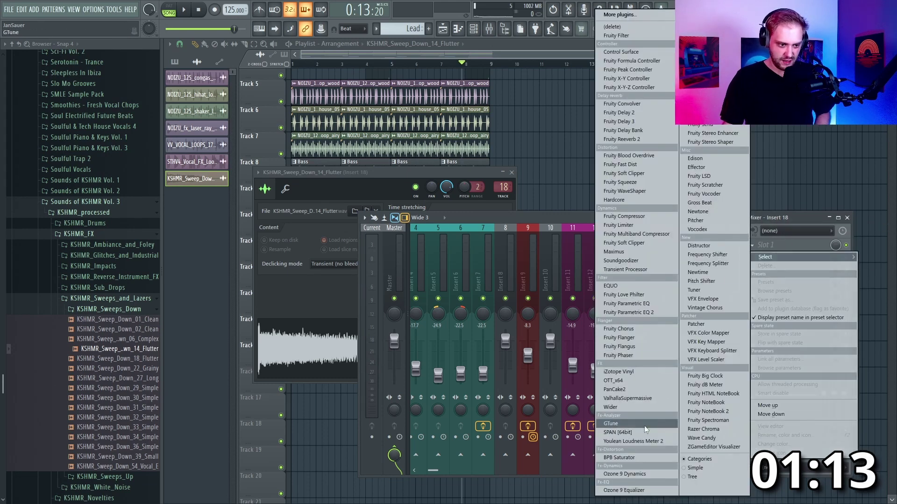
{"action": "left_click", "coordinate": [621, 390]}
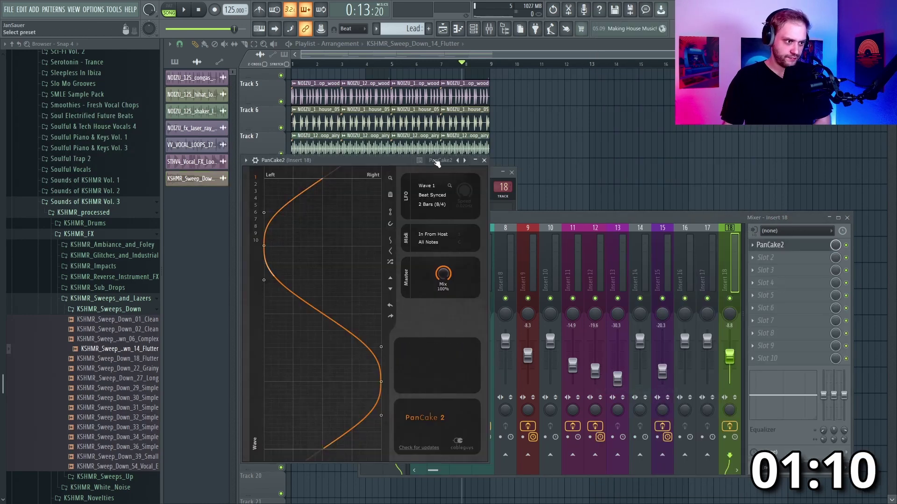
{"action": "left_click", "coordinate": [436, 162]}
{"action": "left_click", "coordinate": [411, 237]}
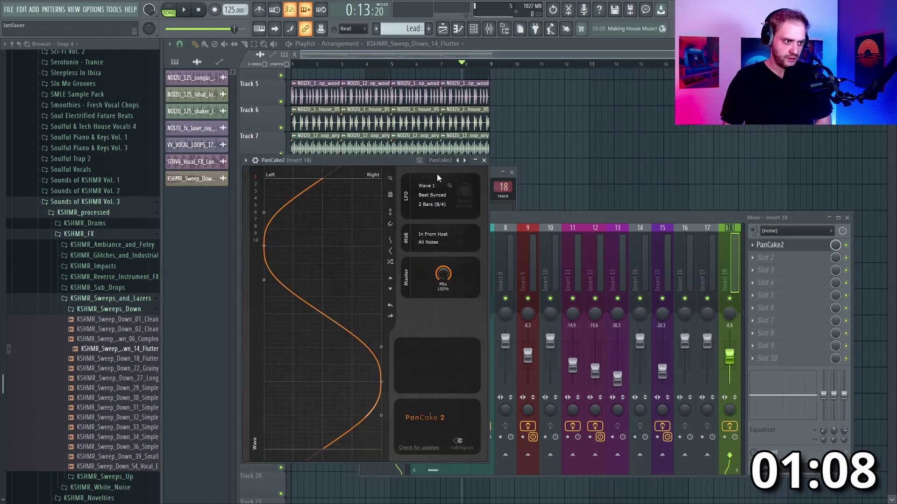
{"action": "left_click", "coordinate": [431, 206]}
{"action": "left_click", "coordinate": [441, 302]}
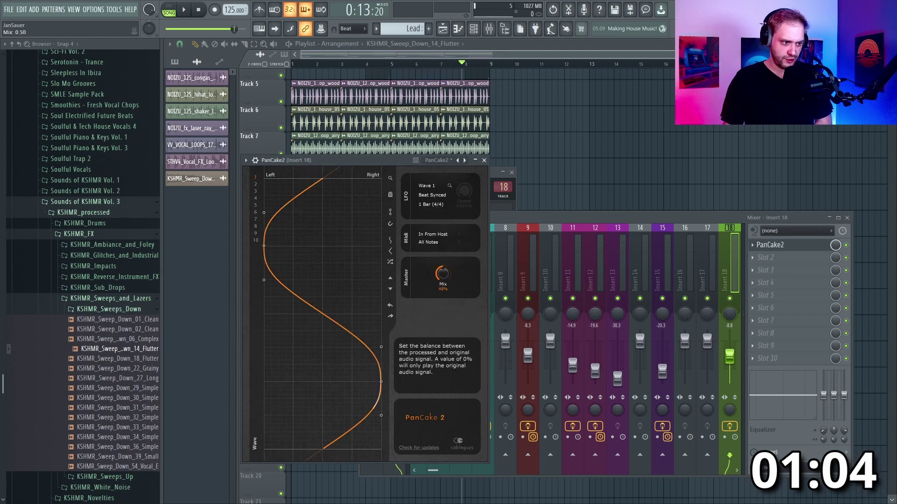
{"action": "key", "text": "F12"}
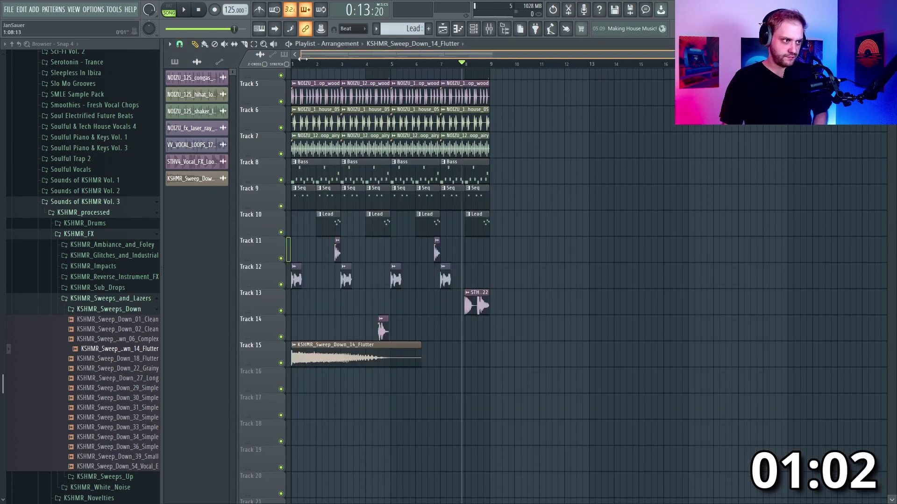
Play the arrangement from bar 1 and lower the sweep's volume on mixer Insert 18
{"action": "key", "text": "space"}
{"action": "key", "text": "F9"}
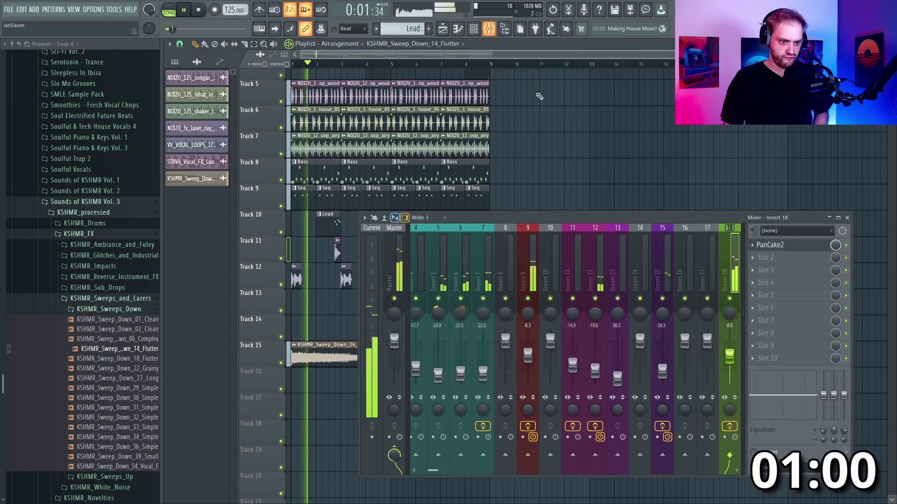
{"action": "left_click_drag", "start_coordinate": [739, 365], "coordinate": [735, 382]}
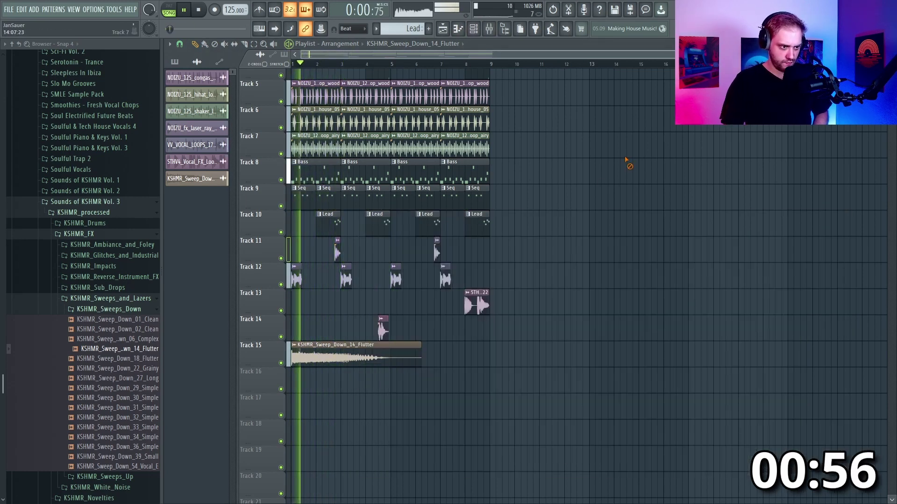
{"action": "key", "text": "F9"}
Set the fade-out of the Track 15 KSHMR_Sweep_Down_14_Flutter sample to 44%
{"action": "double_click", "coordinate": [323, 352]}
{"action": "left_click_drag", "start_coordinate": [422, 170], "coordinate": [672, 203]}
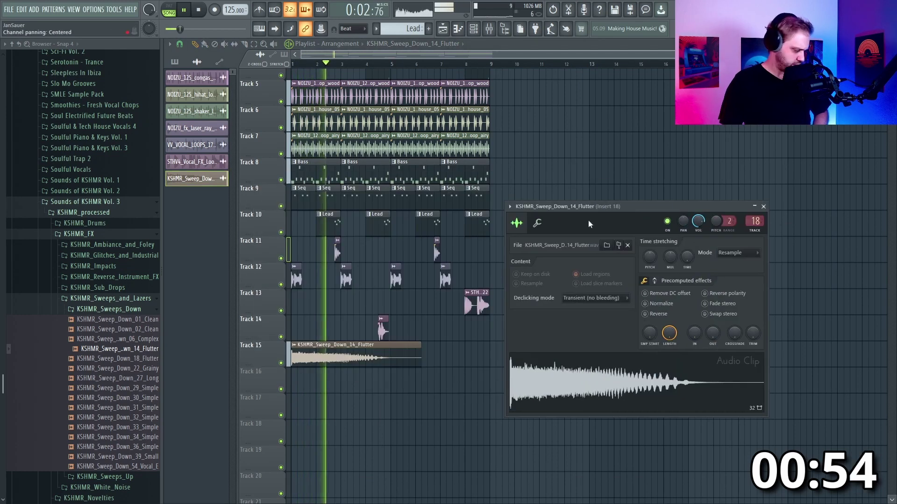
{"action": "key", "text": "Page_Up"}
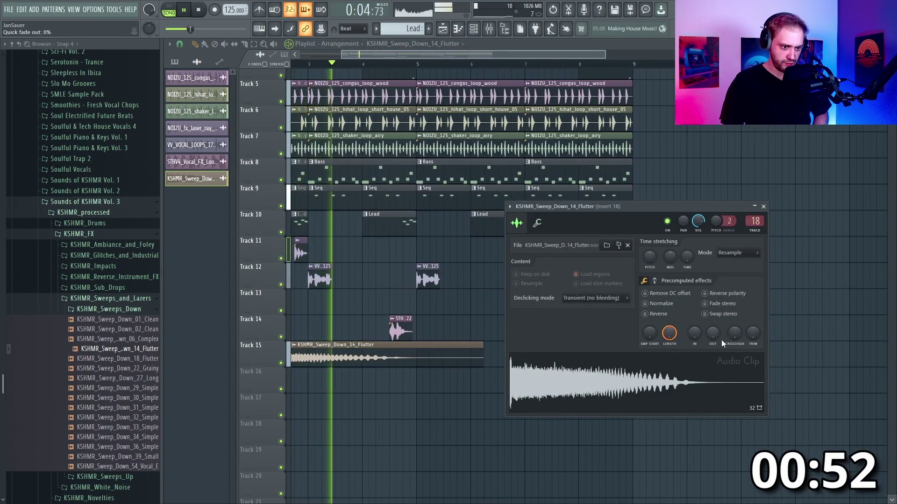
{"action": "left_click_drag", "start_coordinate": [712, 333], "coordinate": [712, 317]}
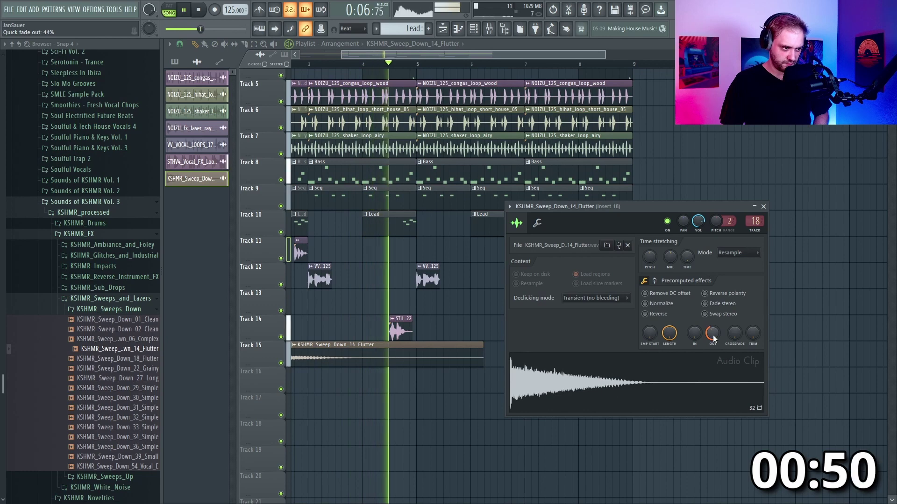
Raise the sweep's volume on mixer Insert 18 to -19.0 dB while the arrangement plays
{"action": "left_click", "coordinate": [489, 33]}
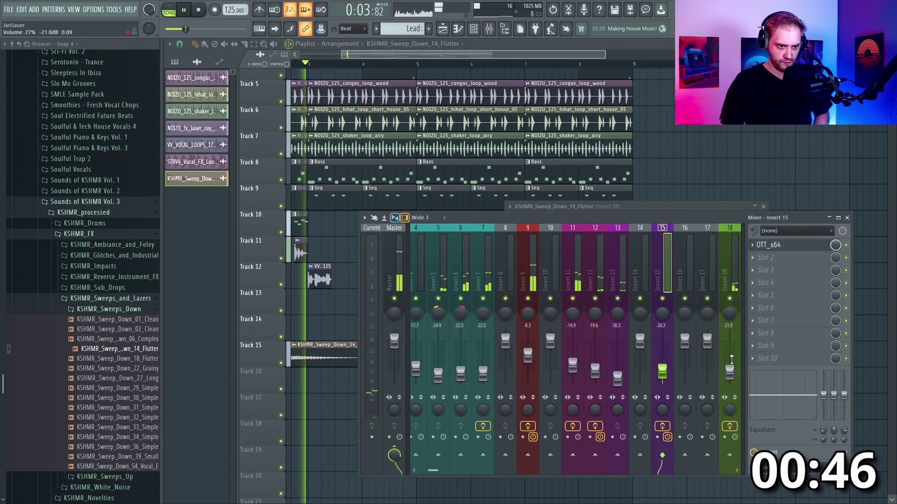
{"action": "key", "text": "F9"}
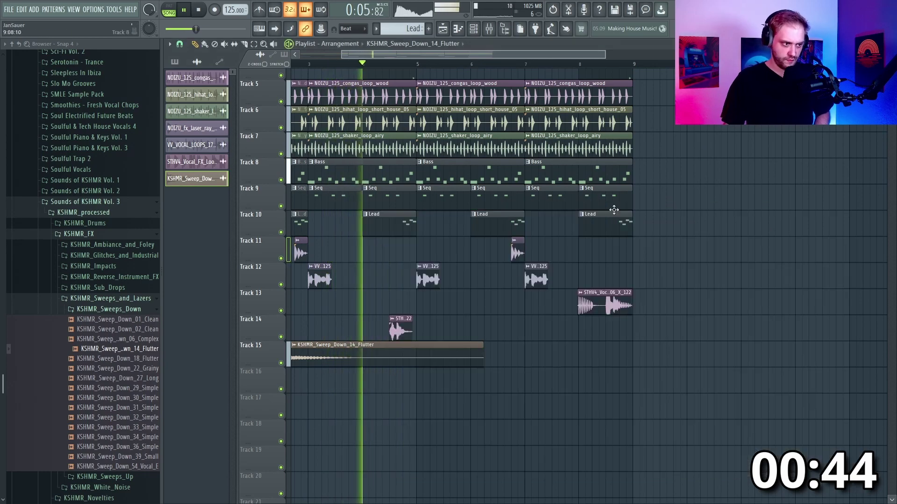
Try shifting the vocal FX clip on Track 14 slightly later so that it ends at bar 5, and audition the passage
{"action": "scroll", "coordinate": [366, 362], "scroll_direction": "up", "scroll_amount": 3}
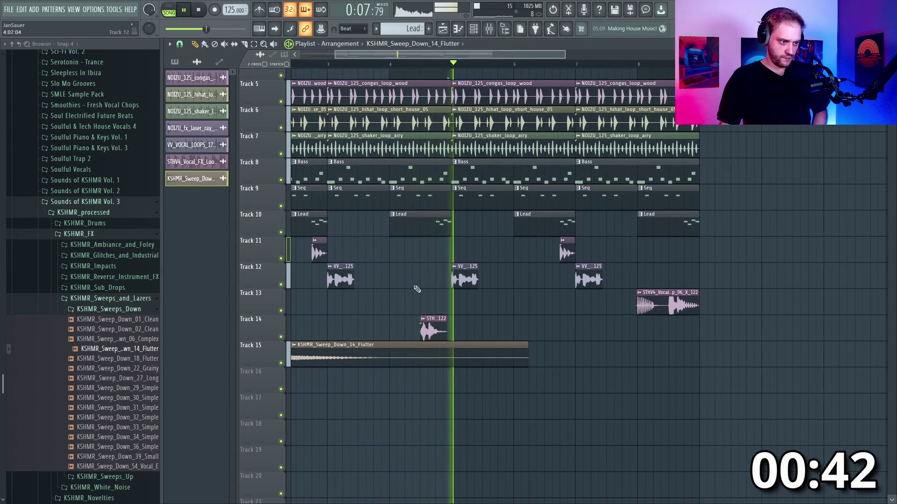
{"action": "scroll", "coordinate": [420, 287], "scroll_direction": "up", "scroll_amount": 2}
{"action": "key", "text": "space"}
{"action": "left_click_drag", "start_coordinate": [436, 325], "coordinate": [446, 325]}
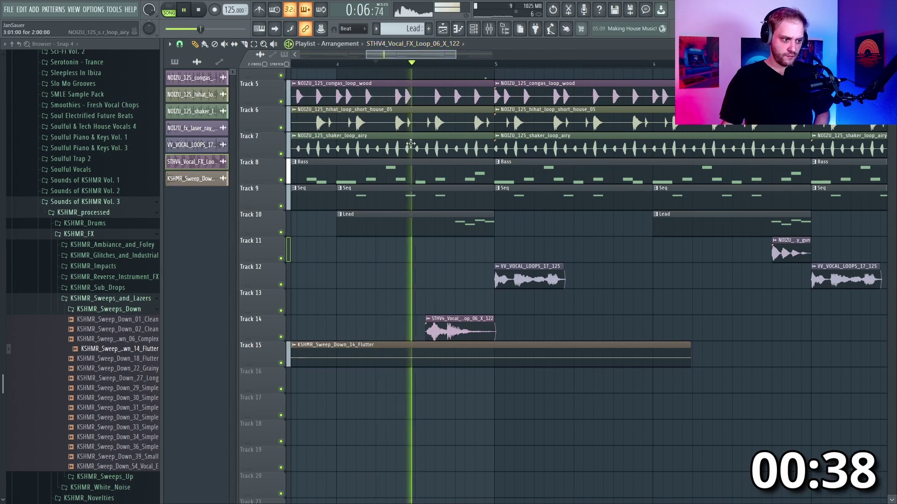
{"action": "key", "text": "space"}
{"action": "scroll", "coordinate": [421, 303], "scroll_direction": "down", "scroll_amount": 6}
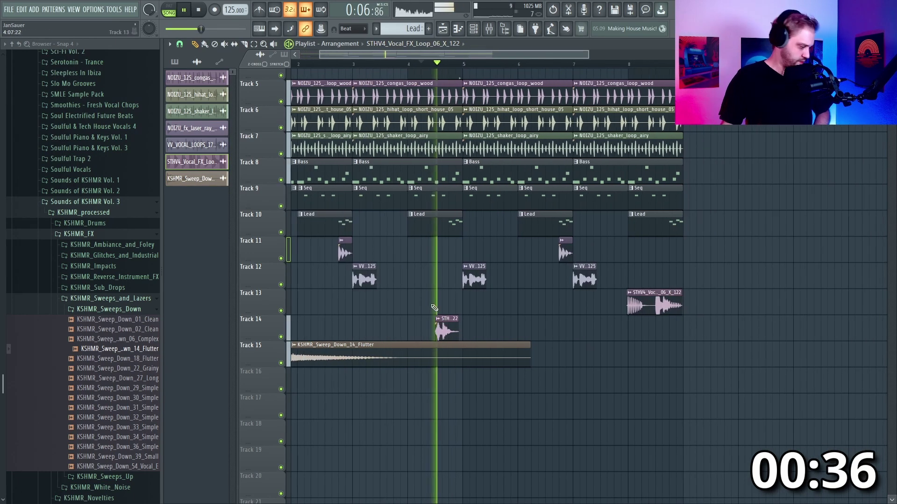
{"action": "scroll", "coordinate": [388, 135], "scroll_direction": "up", "scroll_amount": 2}
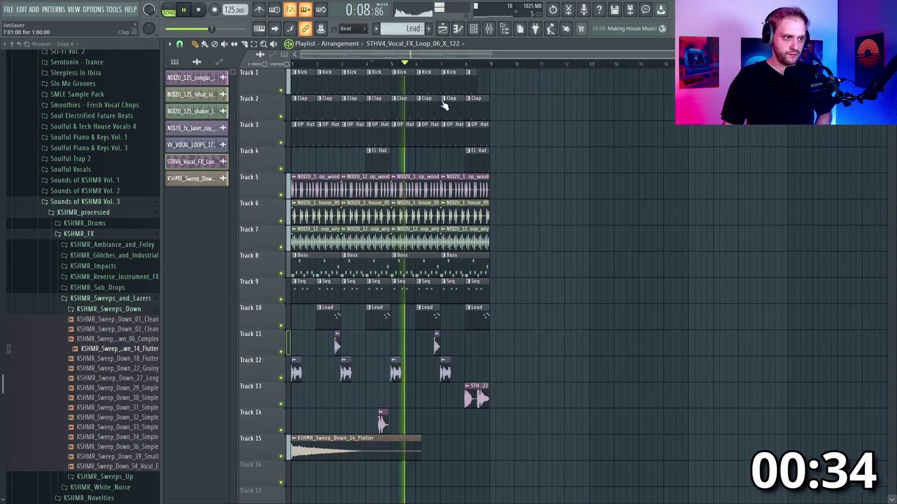
Add Fruity Parametric EQ 2 to the Master's first effect slot and load the 20Hz + 18kHz cut preset
{"action": "key", "text": "F9"}
{"action": "left_click", "coordinate": [394, 261]}
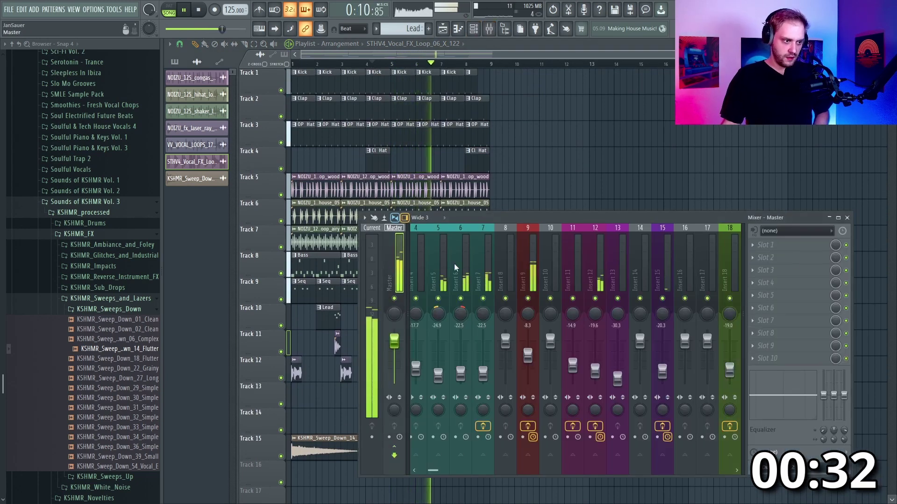
{"action": "left_click", "coordinate": [771, 244]}
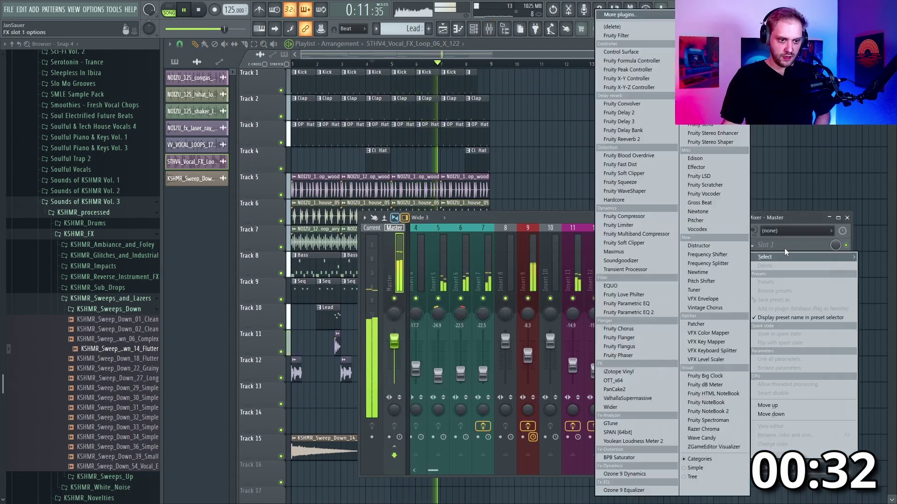
{"action": "left_click", "coordinate": [638, 314]}
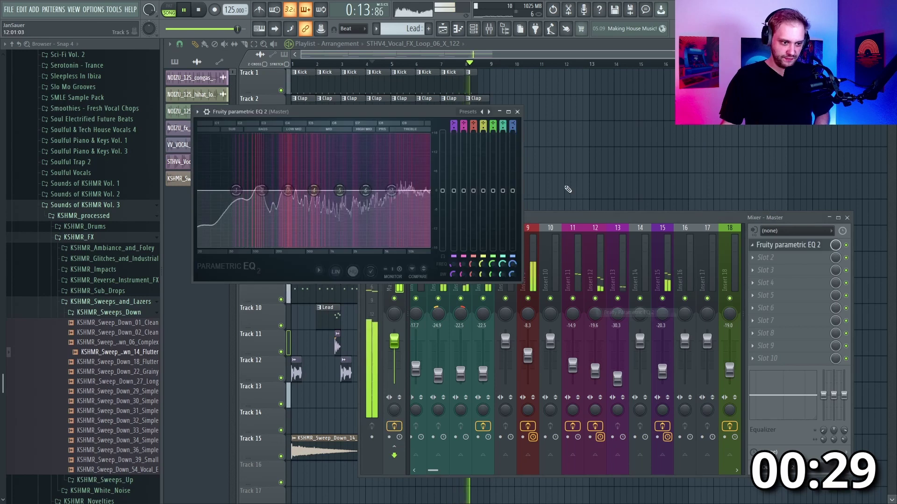
{"action": "left_click", "coordinate": [468, 112]}
{"action": "left_click", "coordinate": [496, 172]}
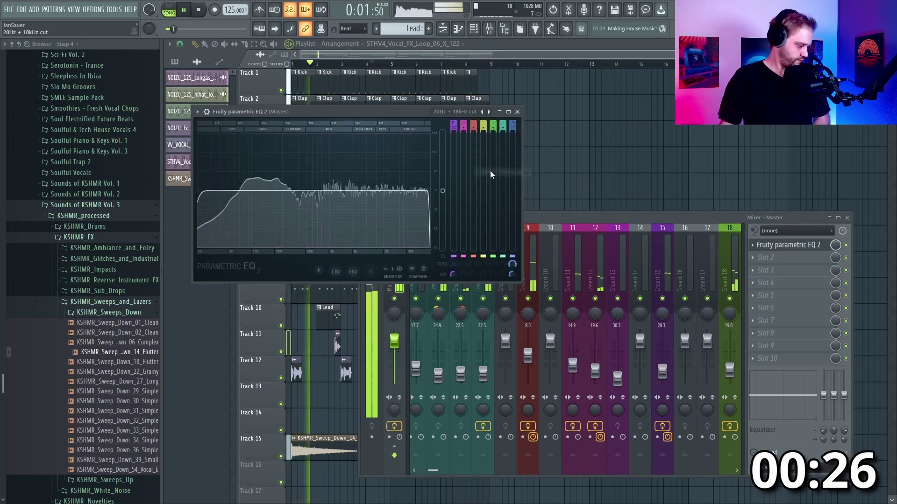
{"action": "key", "text": "F5"}
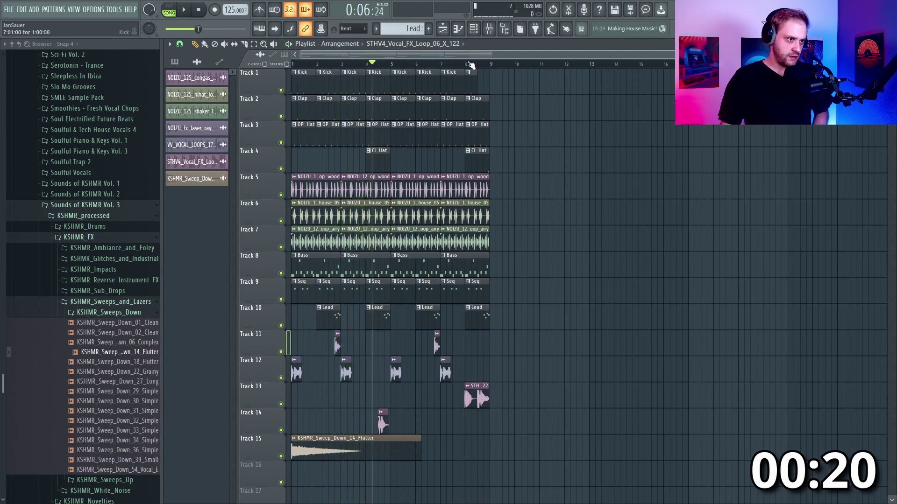
Solo mixer Insert 2, add Fruity Reeverb 2 to its first effect slot, audition it, and end the solo
{"action": "key", "text": "F9"}
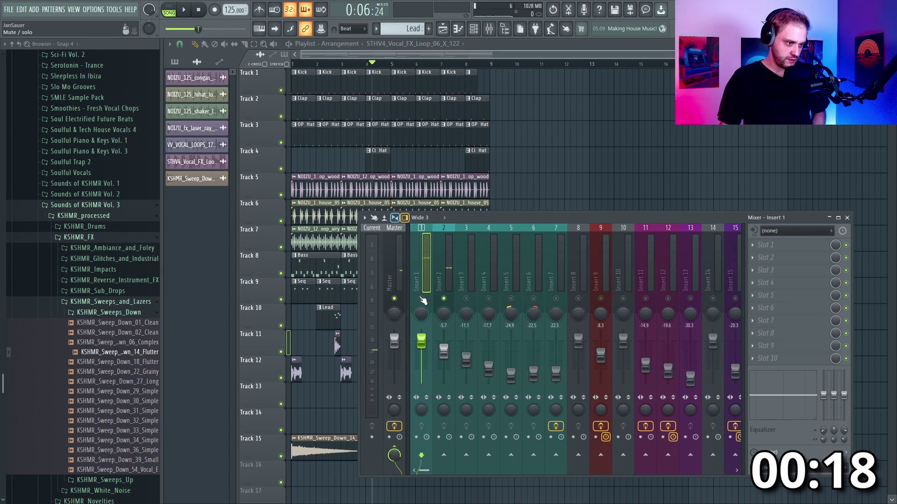
{"action": "key", "text": "space"}
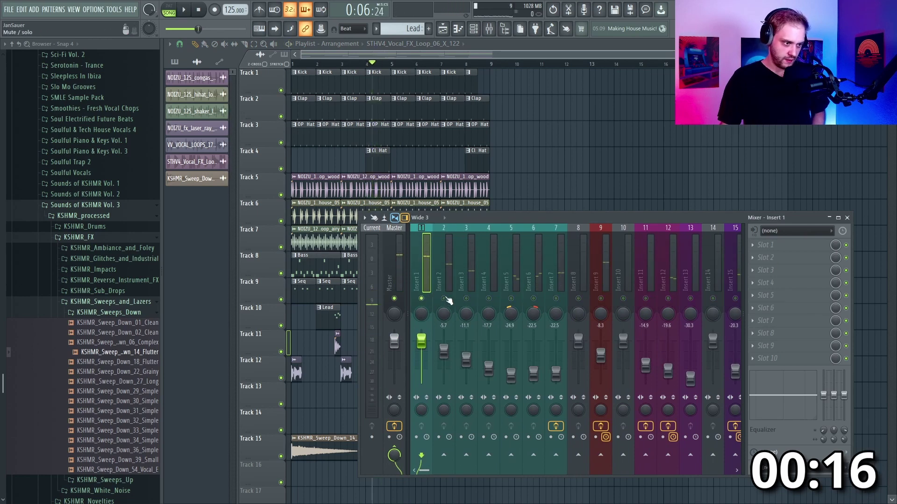
{"action": "left_click", "coordinate": [774, 246]}
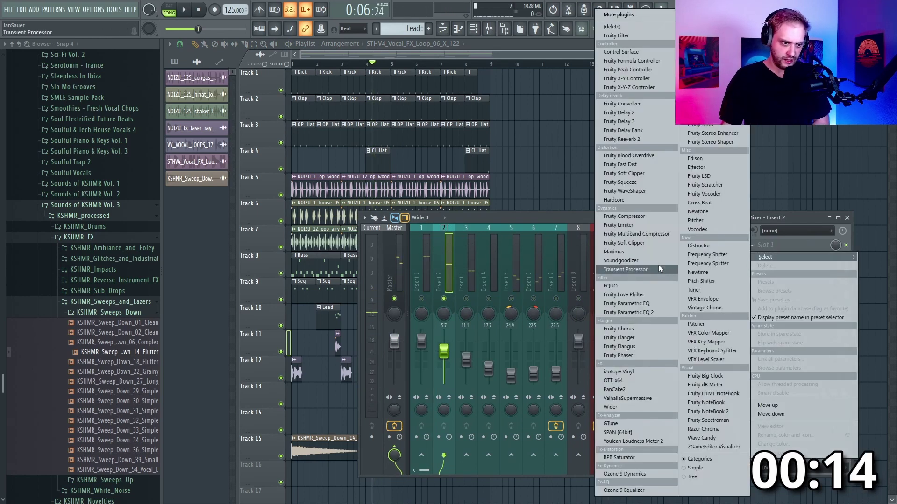
{"action": "left_click", "coordinate": [631, 139]}
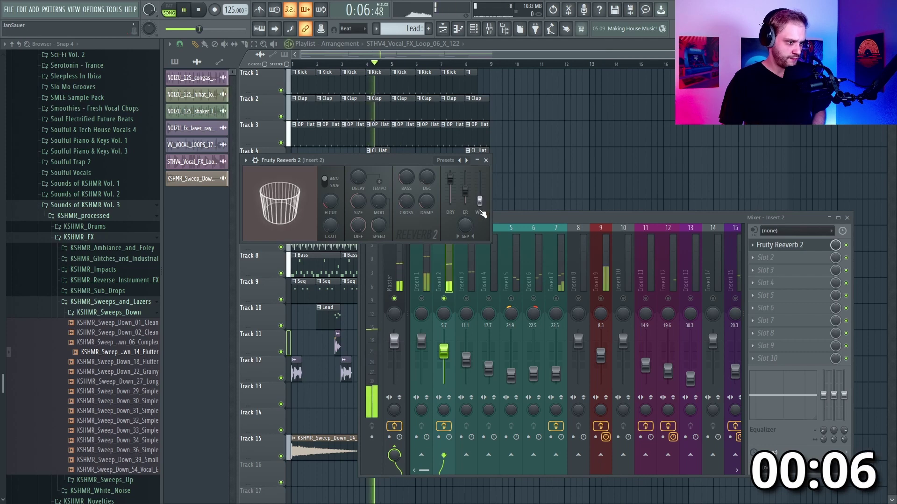
{"action": "left_click", "coordinate": [450, 302]}
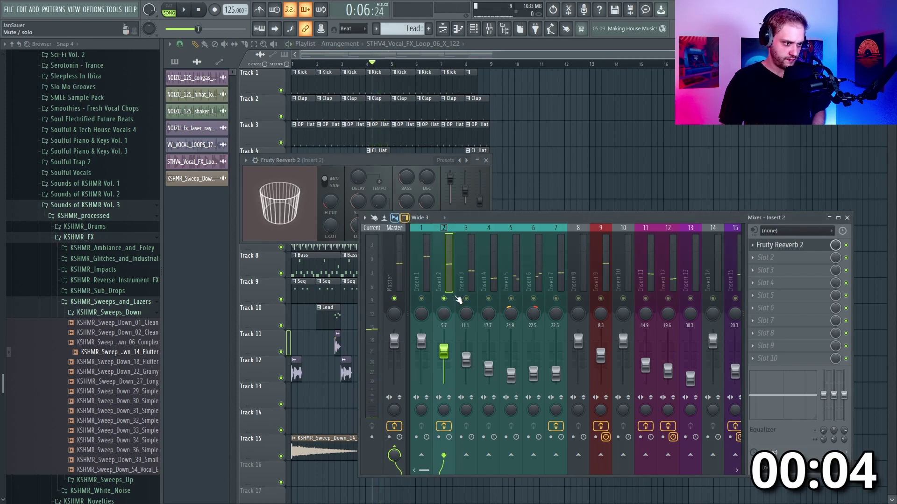
{"action": "key", "text": "F12"}
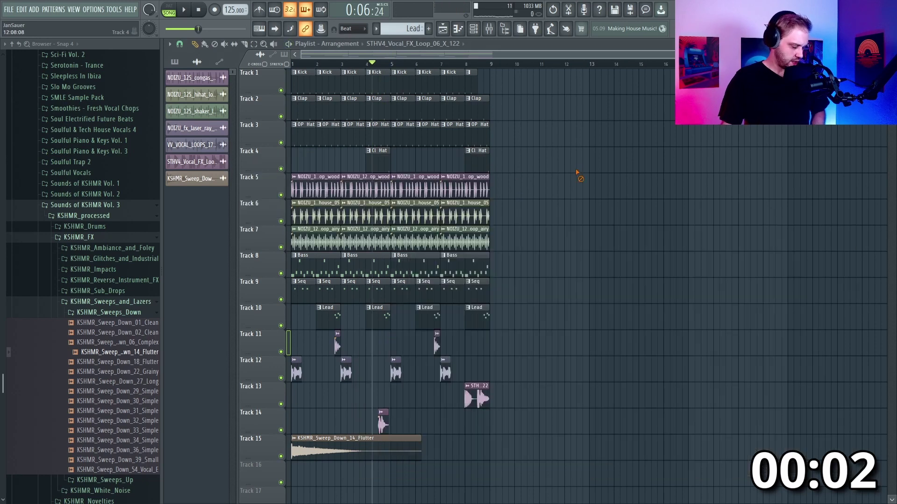
Play the whole arrangement from bar 1 to review the finished mix, and stop playback
{"action": "scroll", "coordinate": [280, 350], "scroll_direction": "up", "scroll_amount": 4}
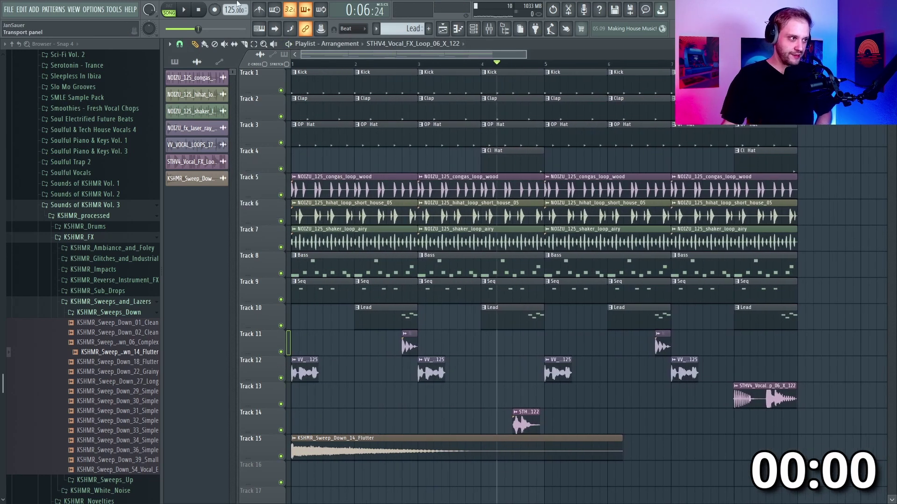
{"action": "left_click", "coordinate": [205, 8]}
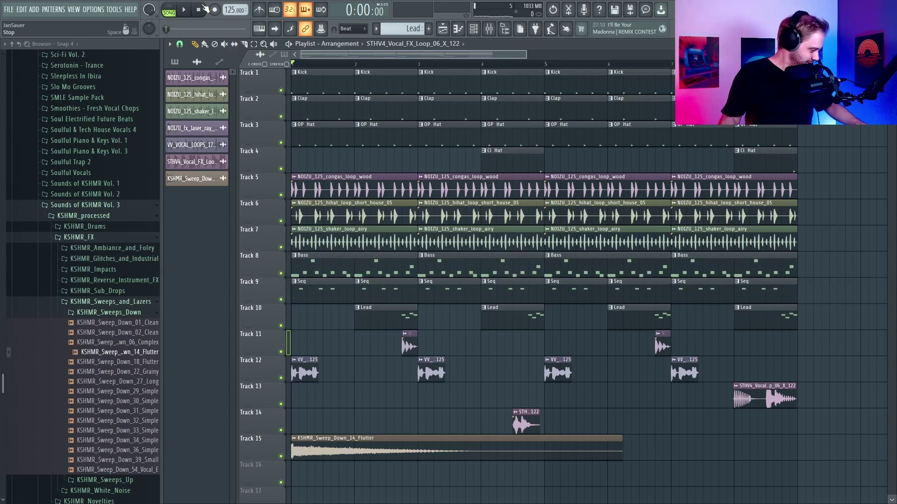
{"action": "scroll", "coordinate": [518, 262], "scroll_direction": "down", "scroll_amount": 4}
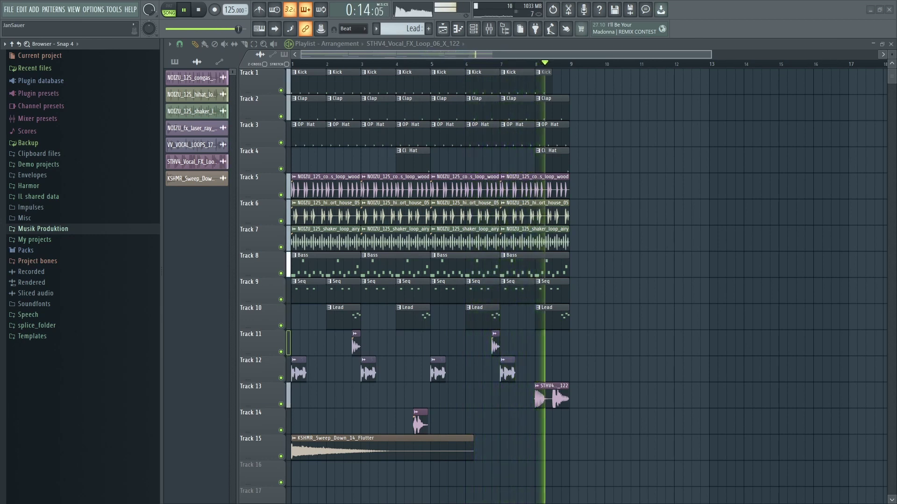
{"action": "key", "text": "space"}
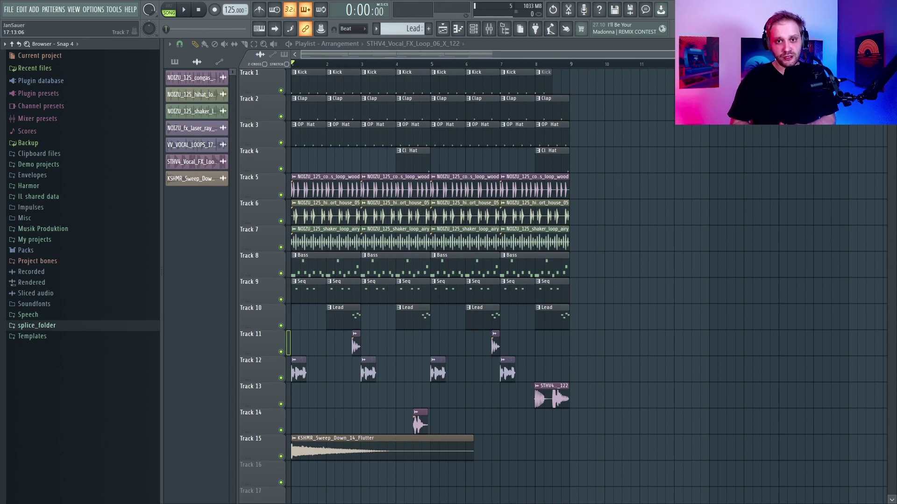